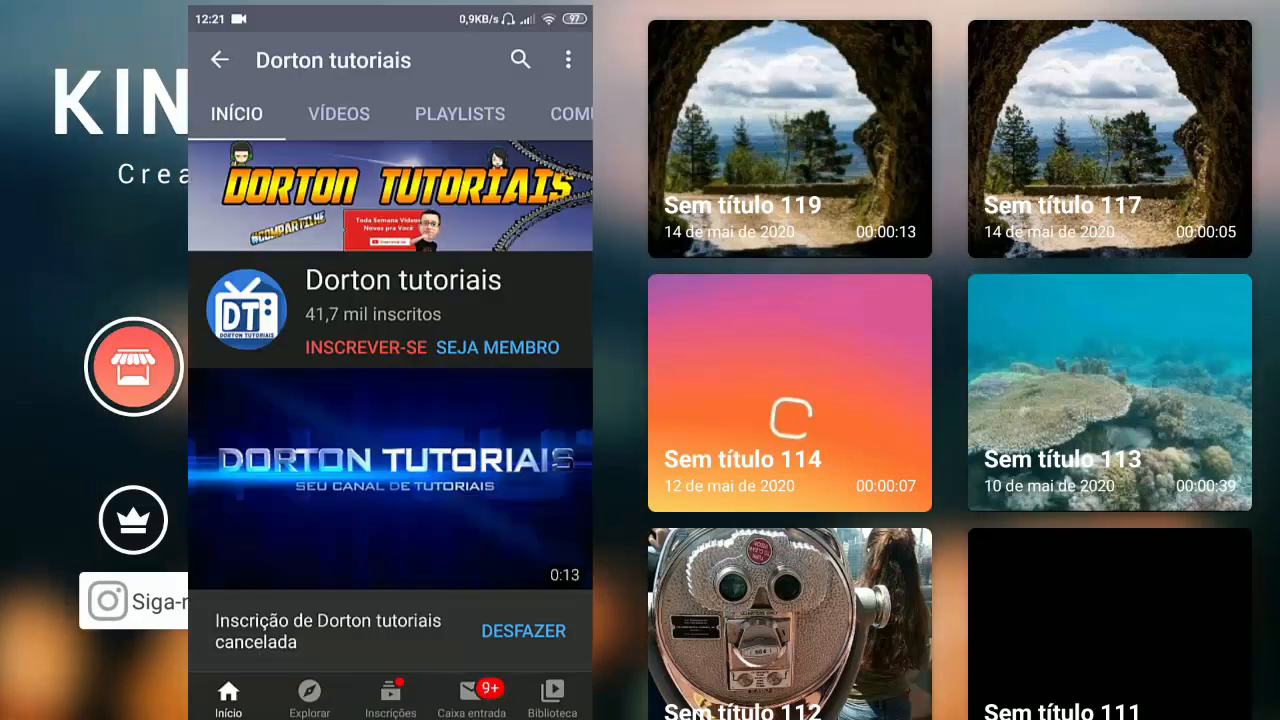
Subscribe to Dorton tutoriais and set its notifications to Todas (all)
left_click(370, 346)
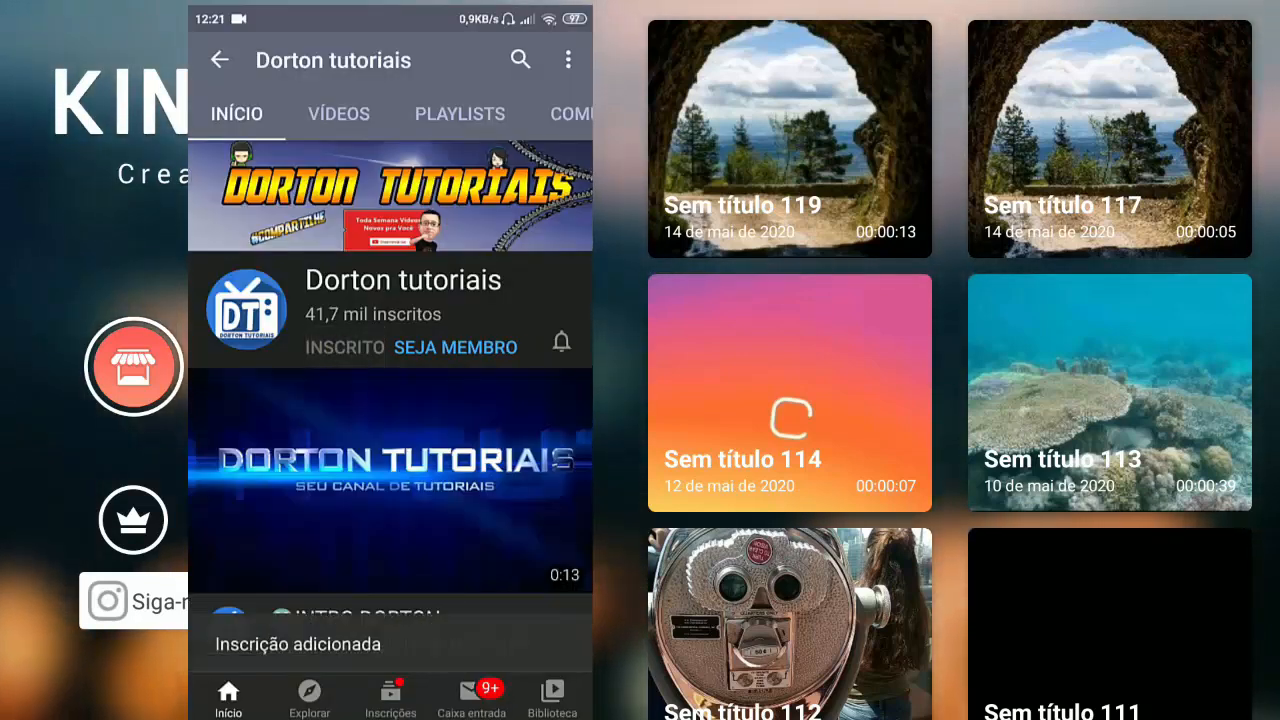
left_click(561, 341)
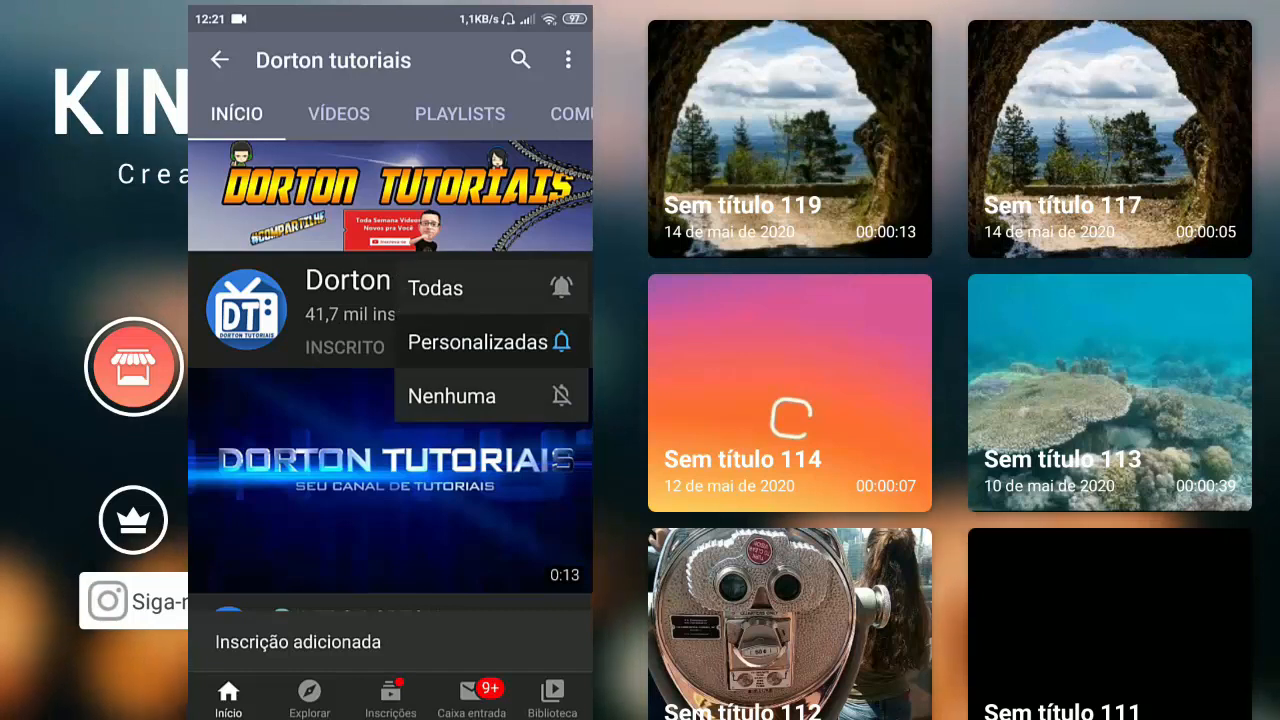
left_click(470, 288)
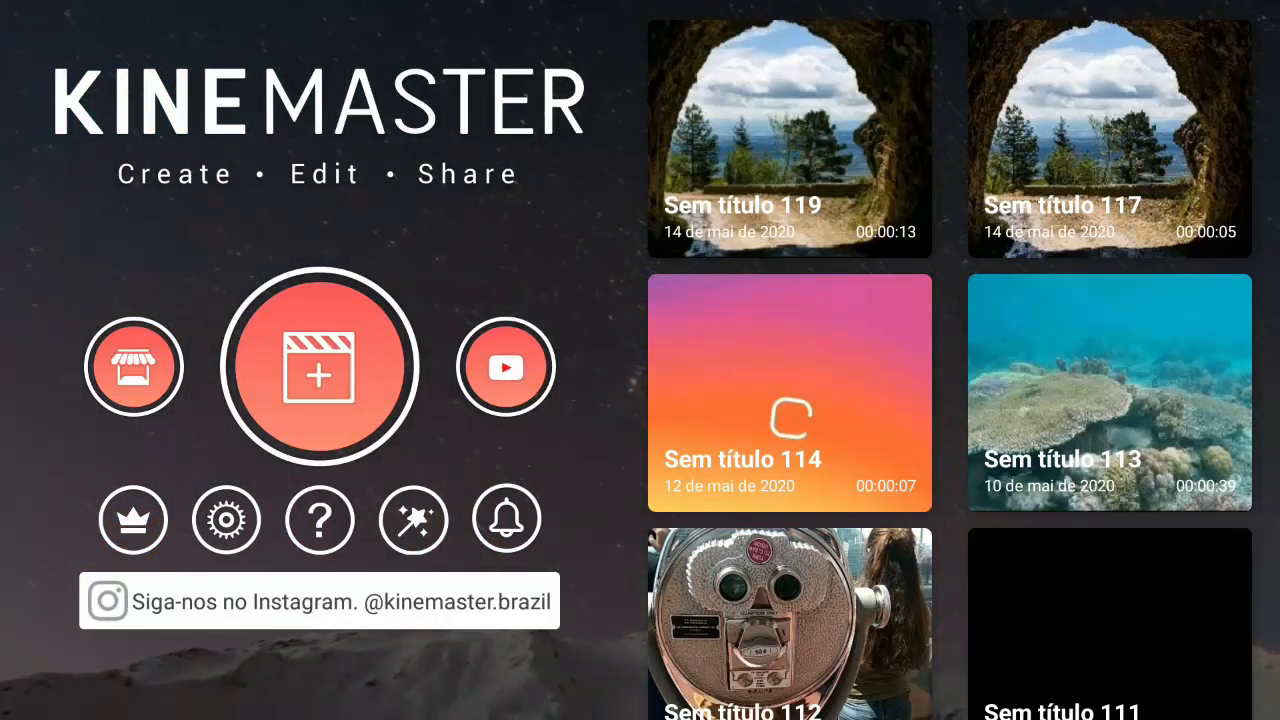
Create a new 16:9 project and dismiss the media browser to reach the empty editor
left_click(320, 366)
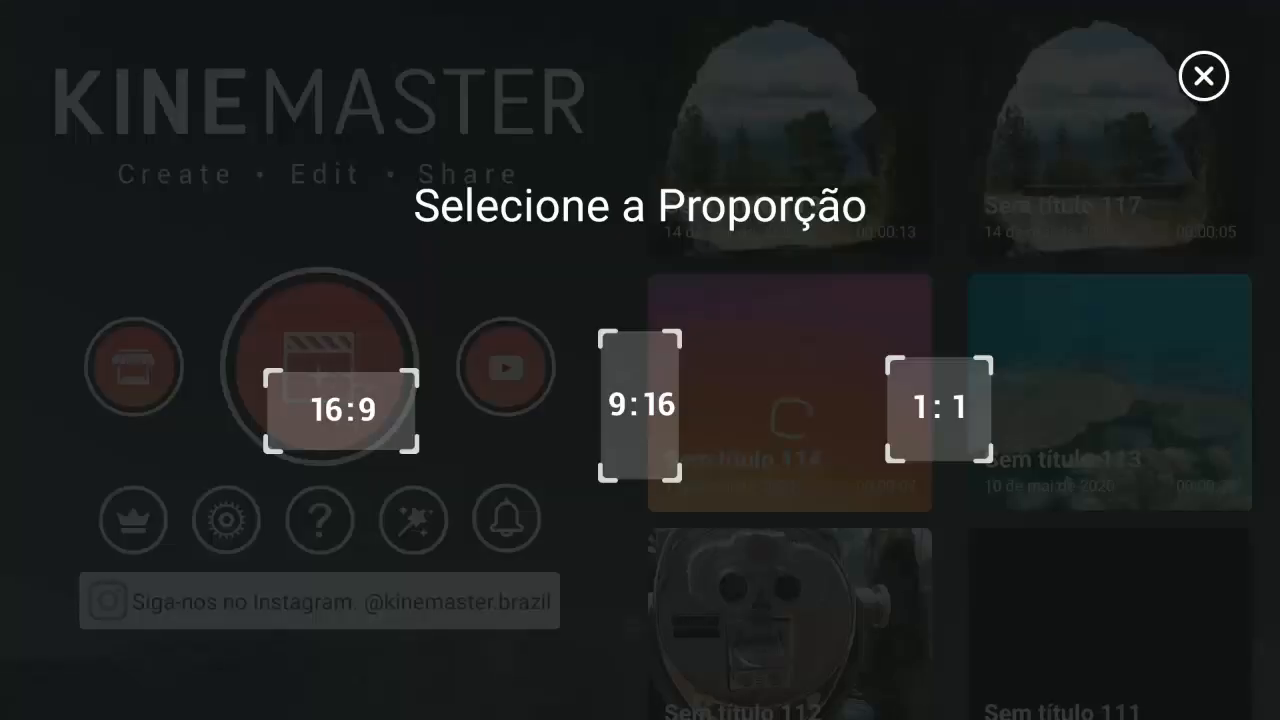
left_click(396, 405)
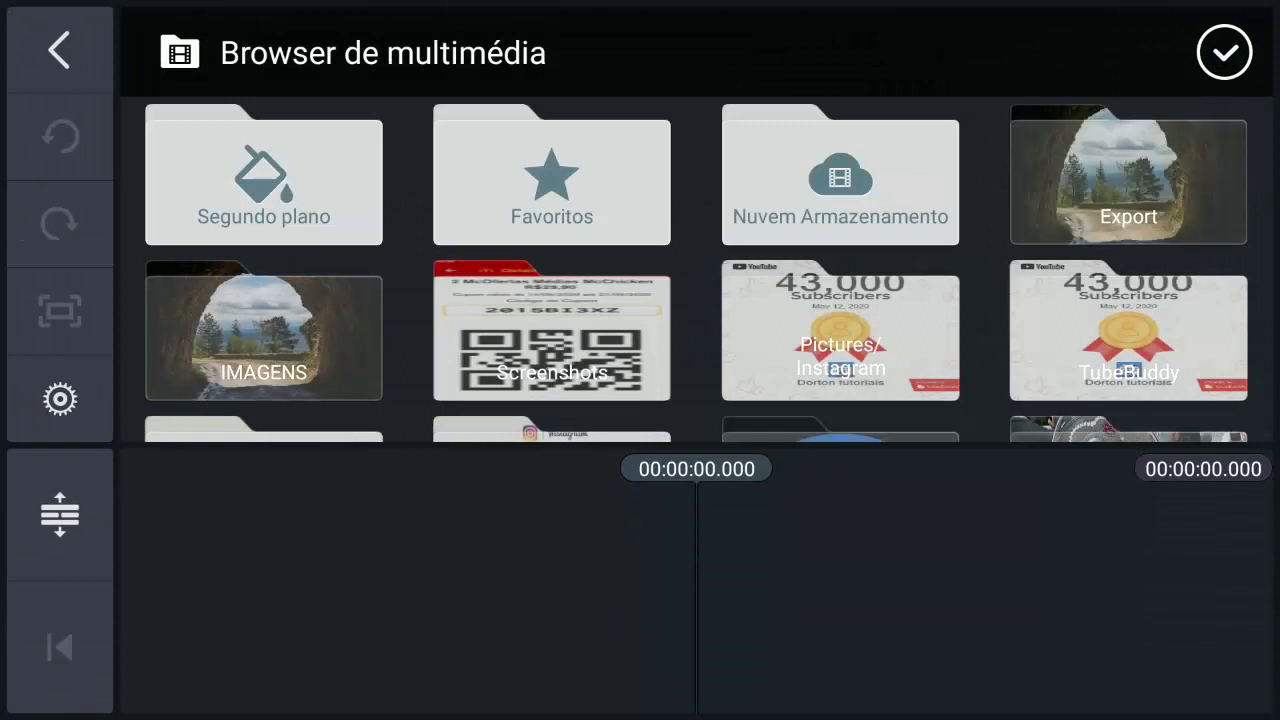
left_click(1223, 51)
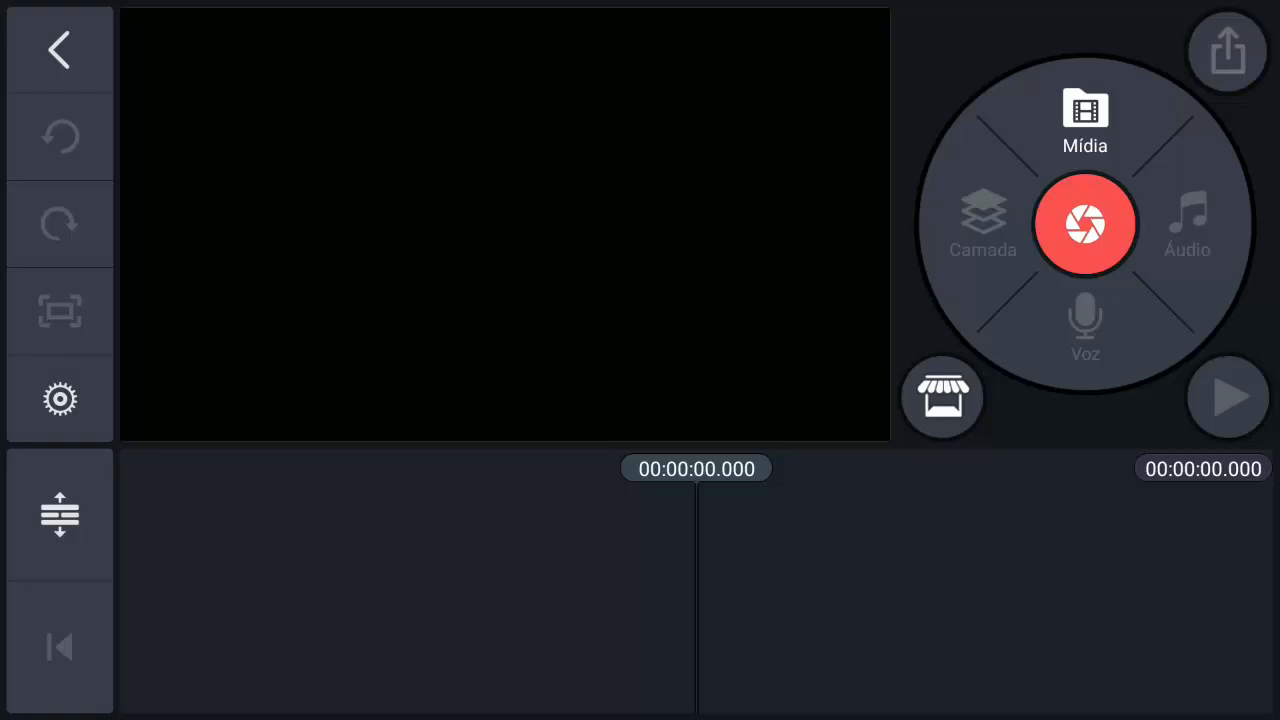
In project Edição settings, set photo duration to minimum and Preencher Tela, then save
left_click(60, 399)
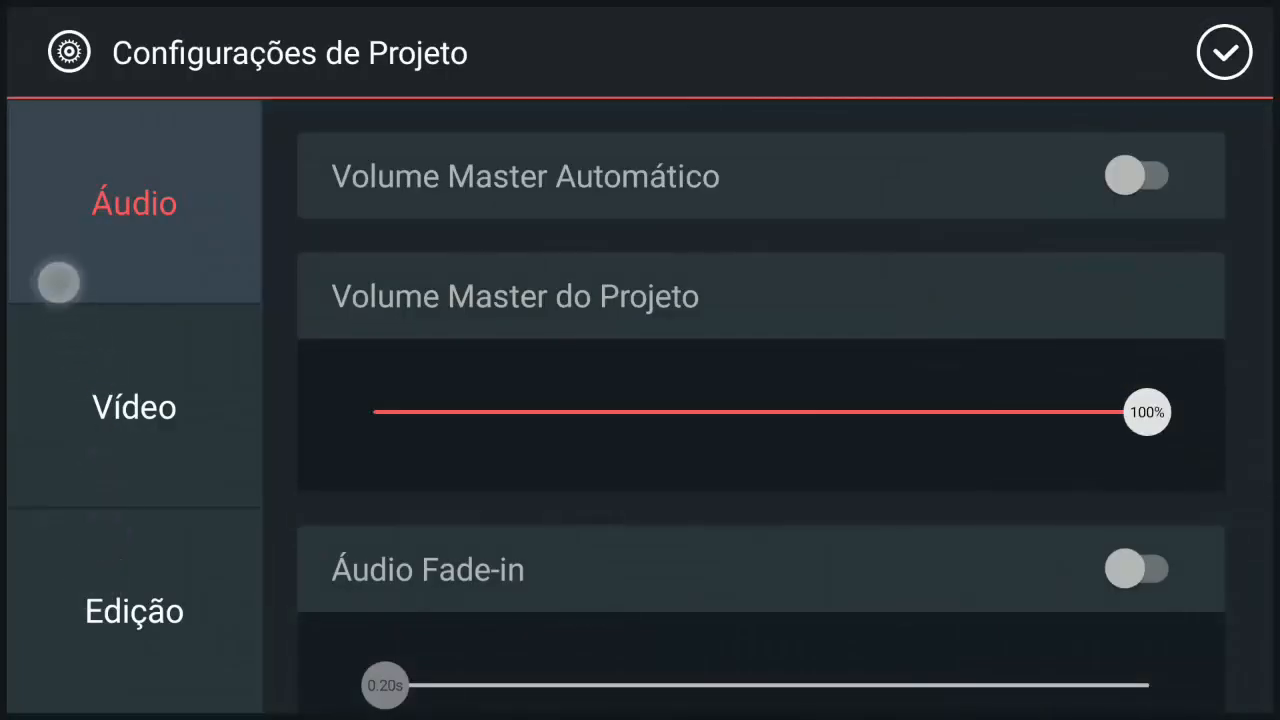
left_click(149, 609)
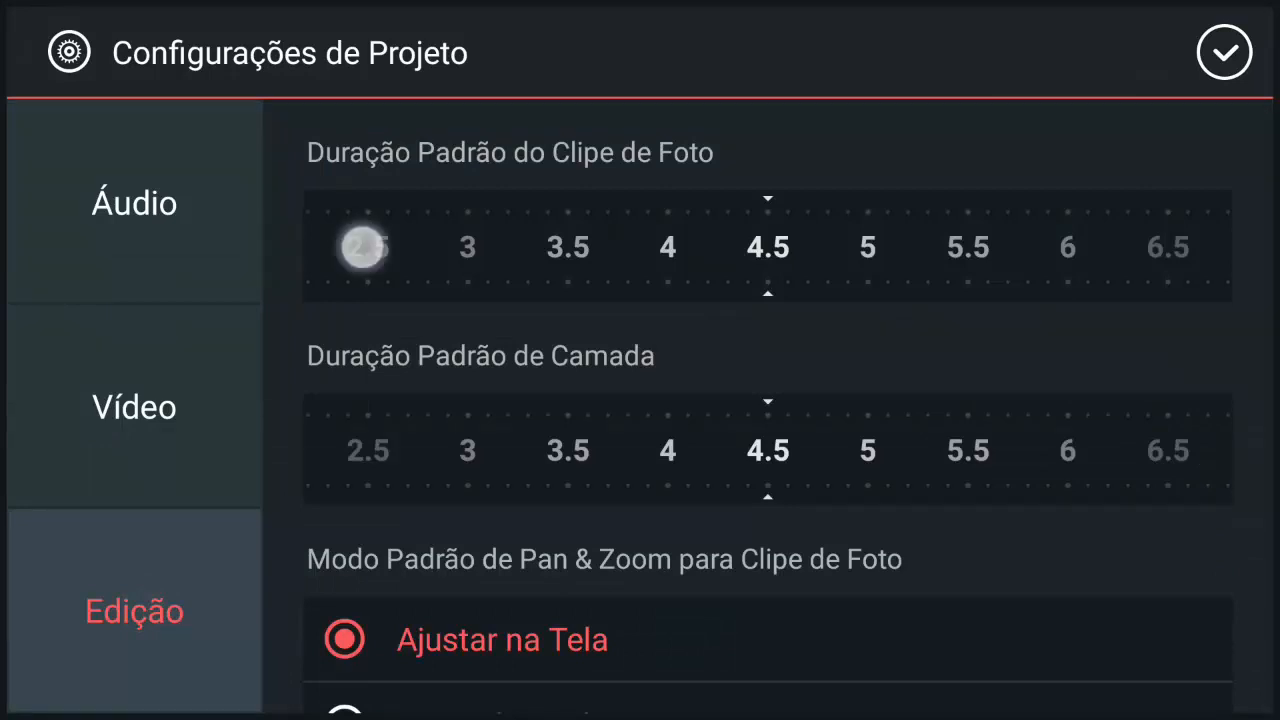
left_click_drag(380, 246, 1232, 221)
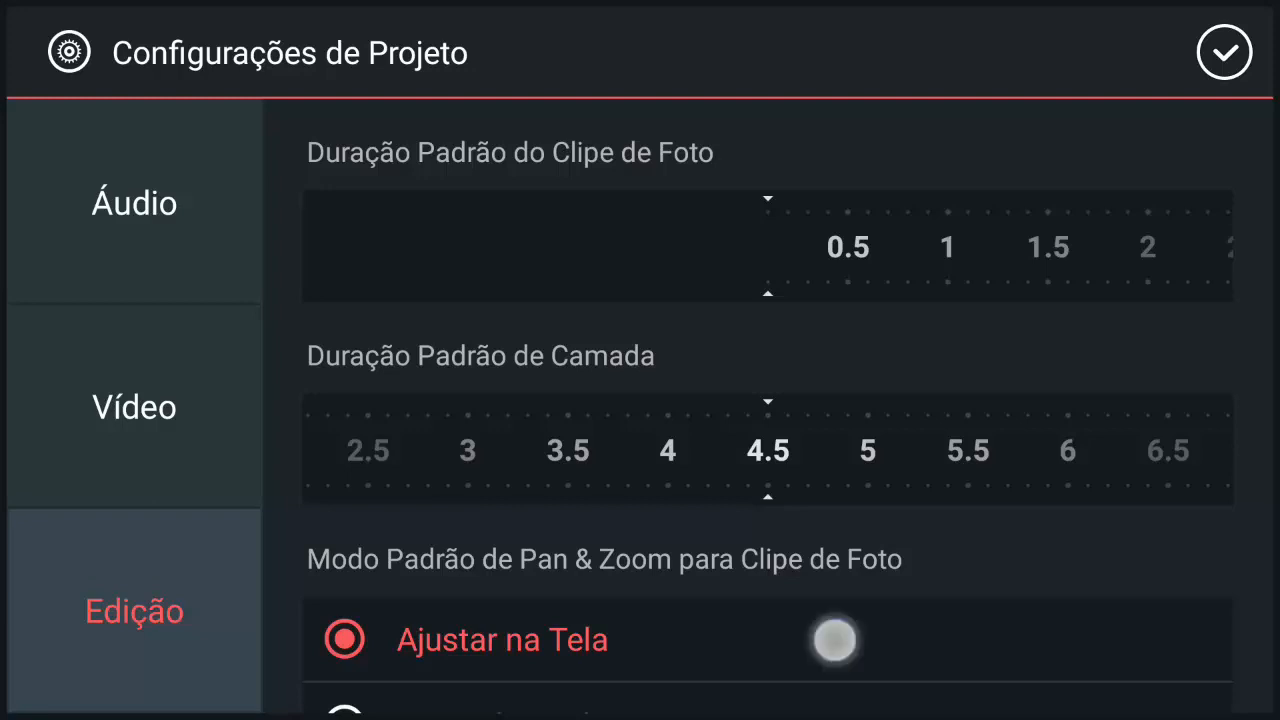
left_click_drag(840, 620, 949, 375)
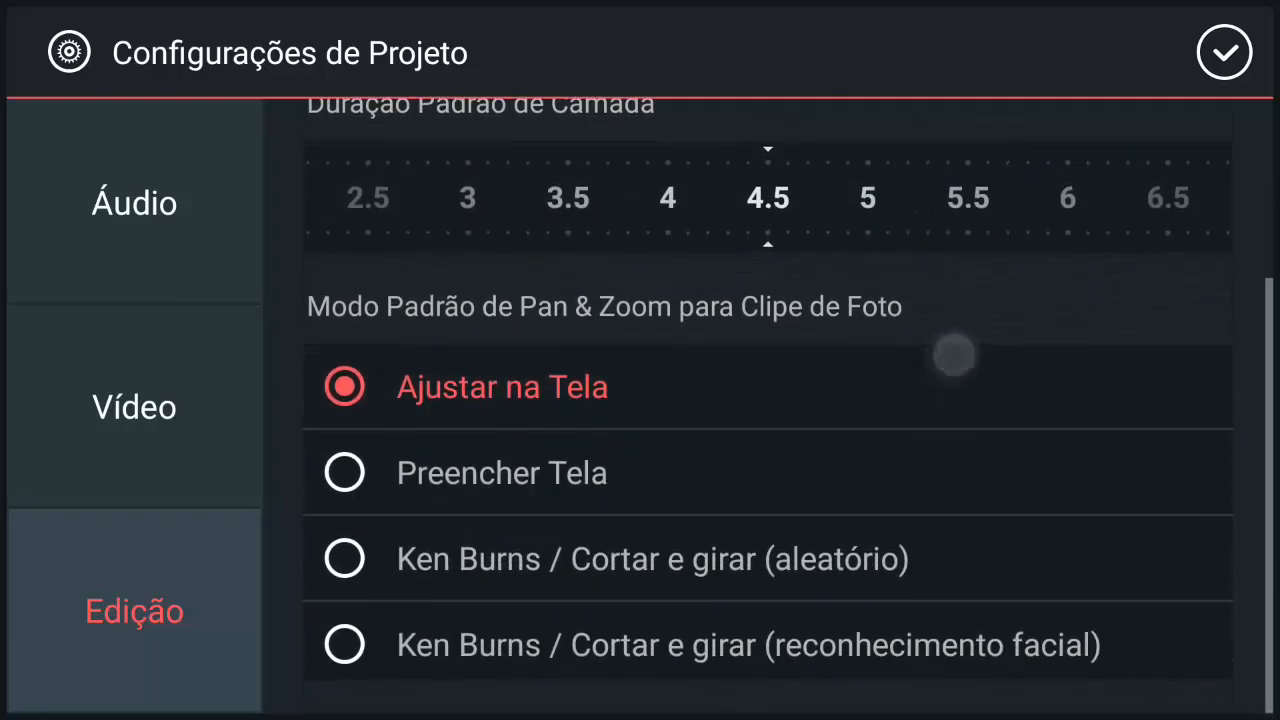
left_click(344, 473)
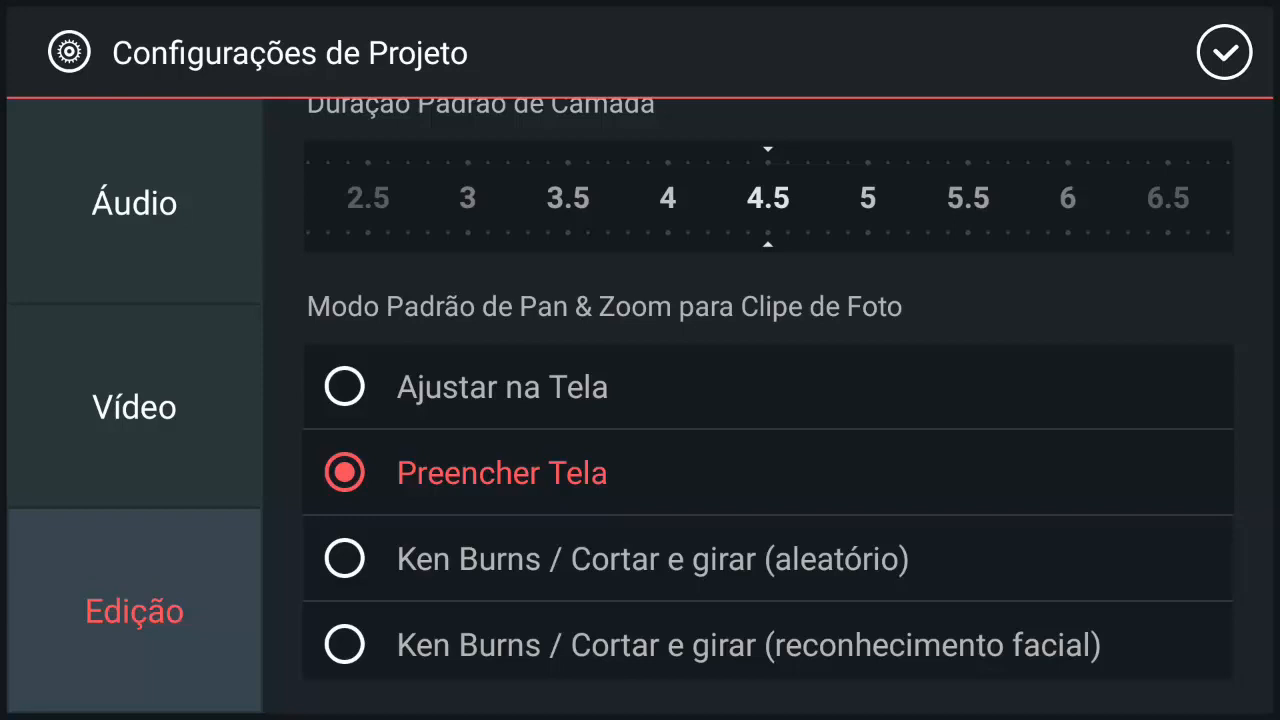
left_click(1224, 53)
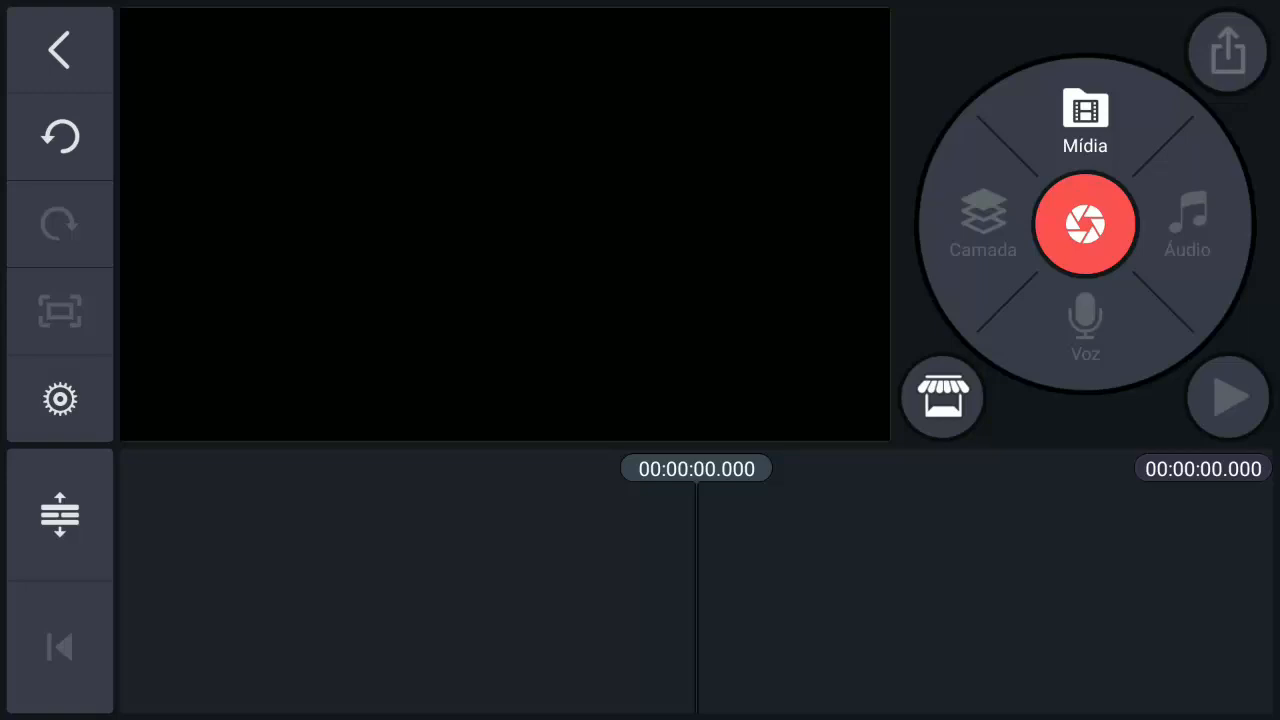
Navigate the media browser out of Export and into the IMAGENS photo folder
left_click(1085, 120)
left_click(1128, 178)
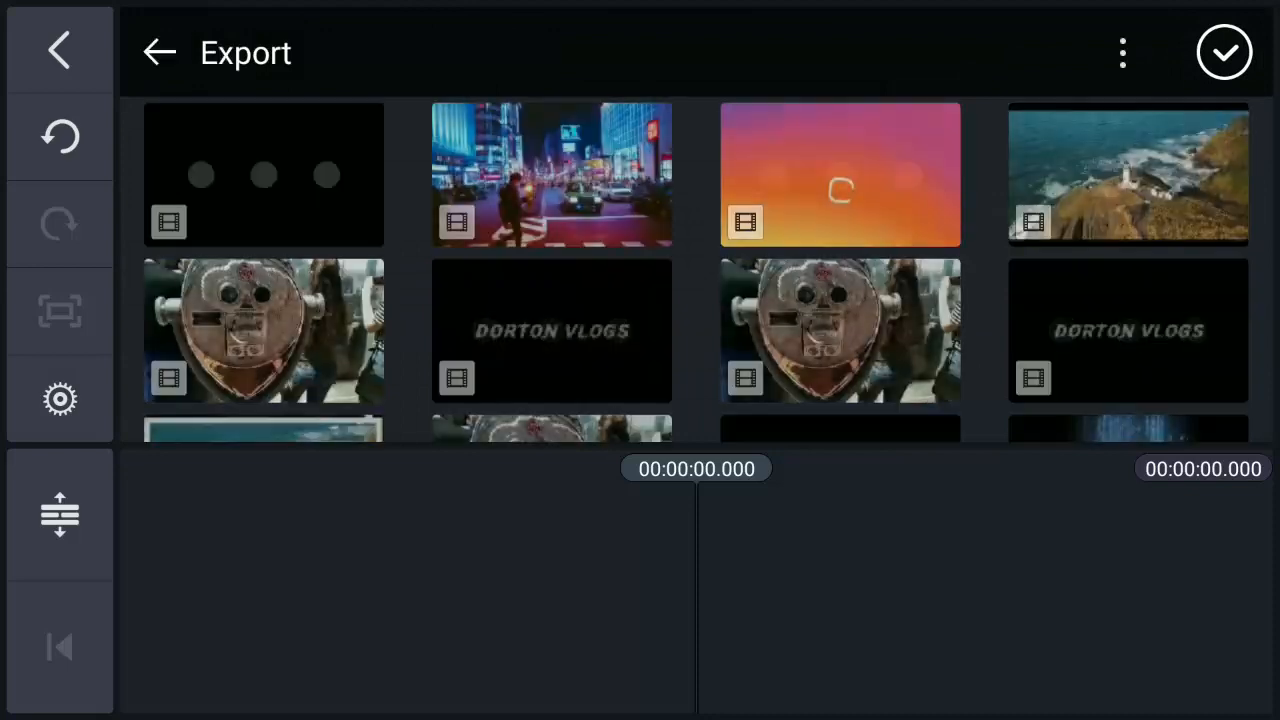
left_click(160, 52)
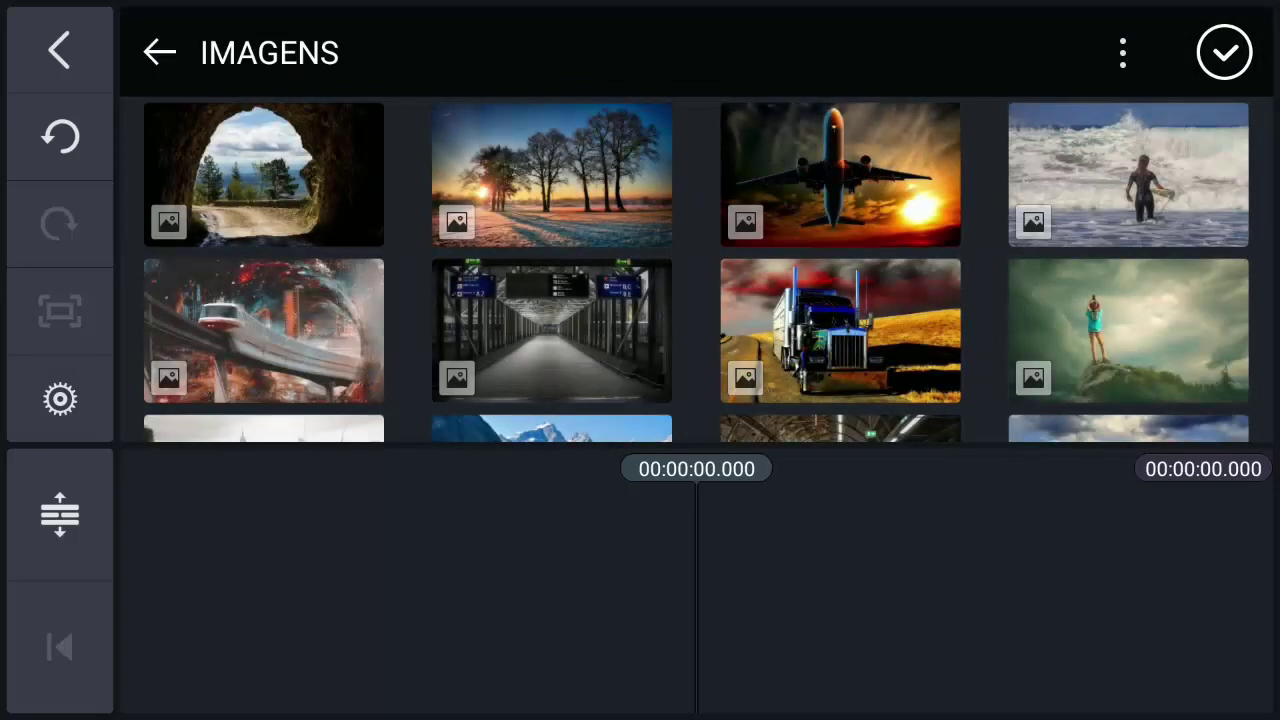
left_click(295, 152)
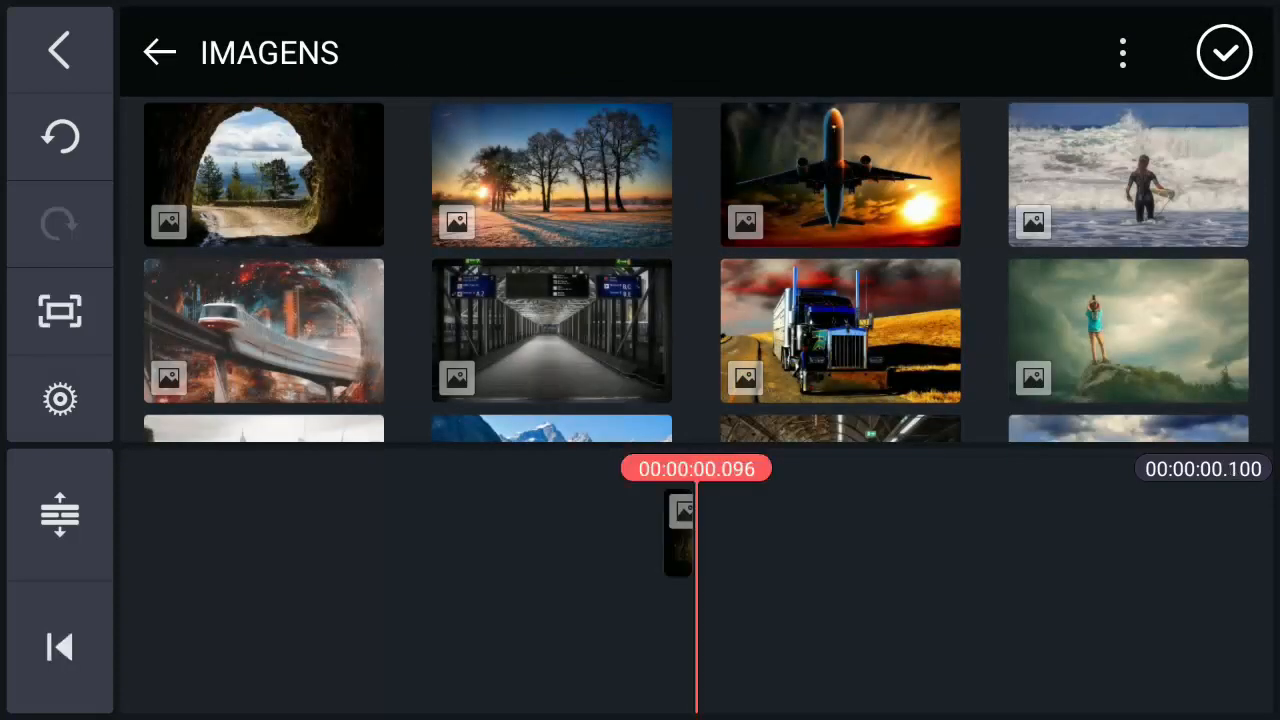
Add dozens of IMAGENS photos one after another as very brief timeline clips
left_click(551, 174)
left_click(840, 174)
left_click(1163, 133)
left_click(284, 317)
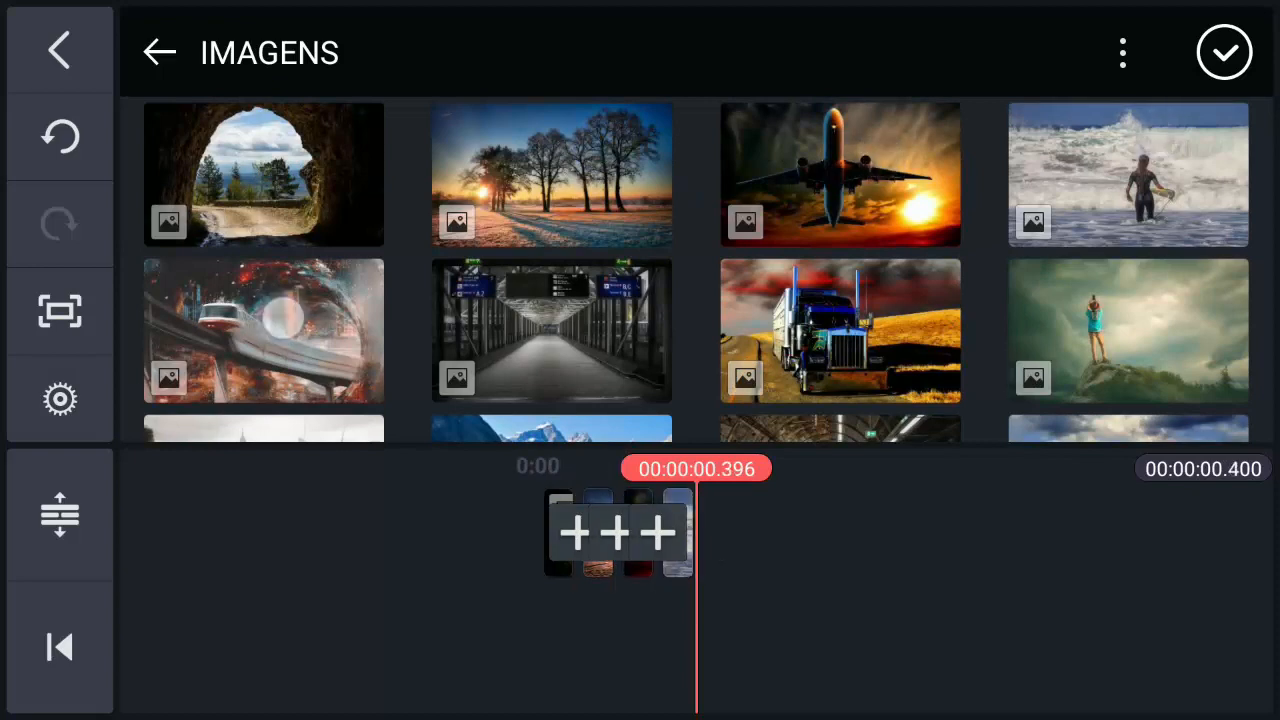
left_click(551, 330)
left_click(897, 303)
left_click(1202, 304)
scroll(971, 314, "down", 5)
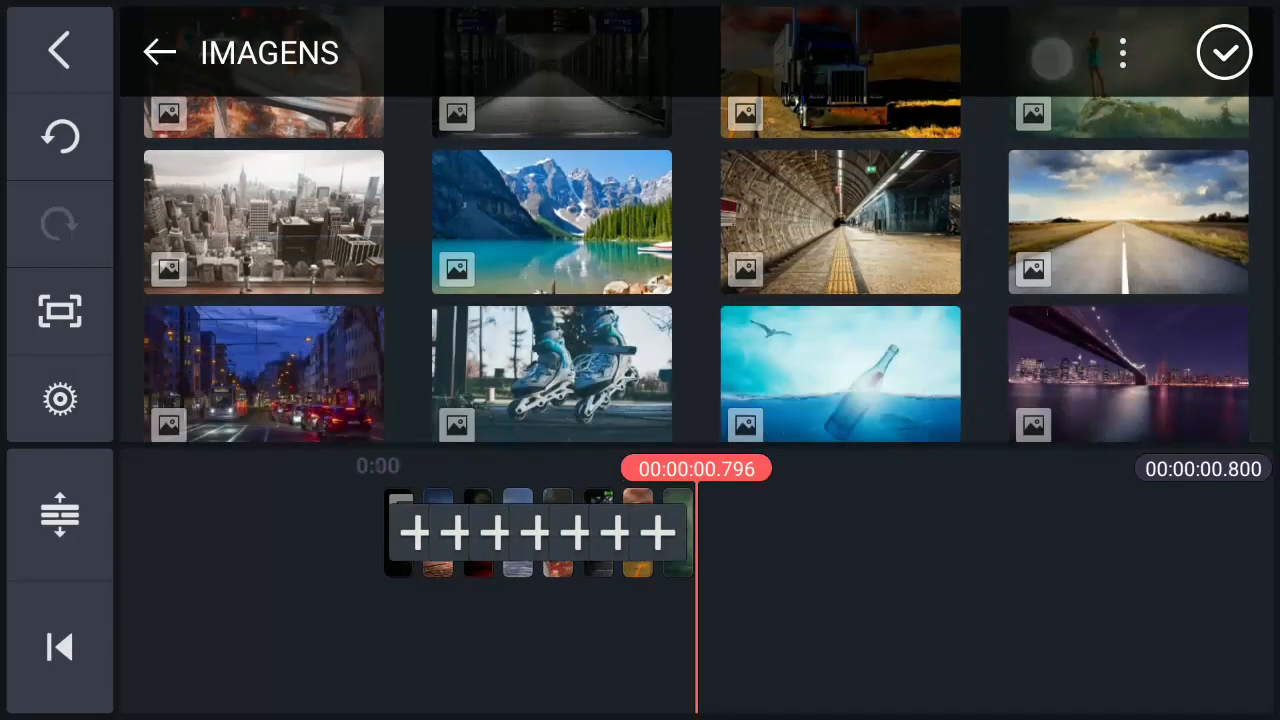
left_click(275, 200)
left_click(551, 222)
left_click(880, 225)
left_click(1170, 192)
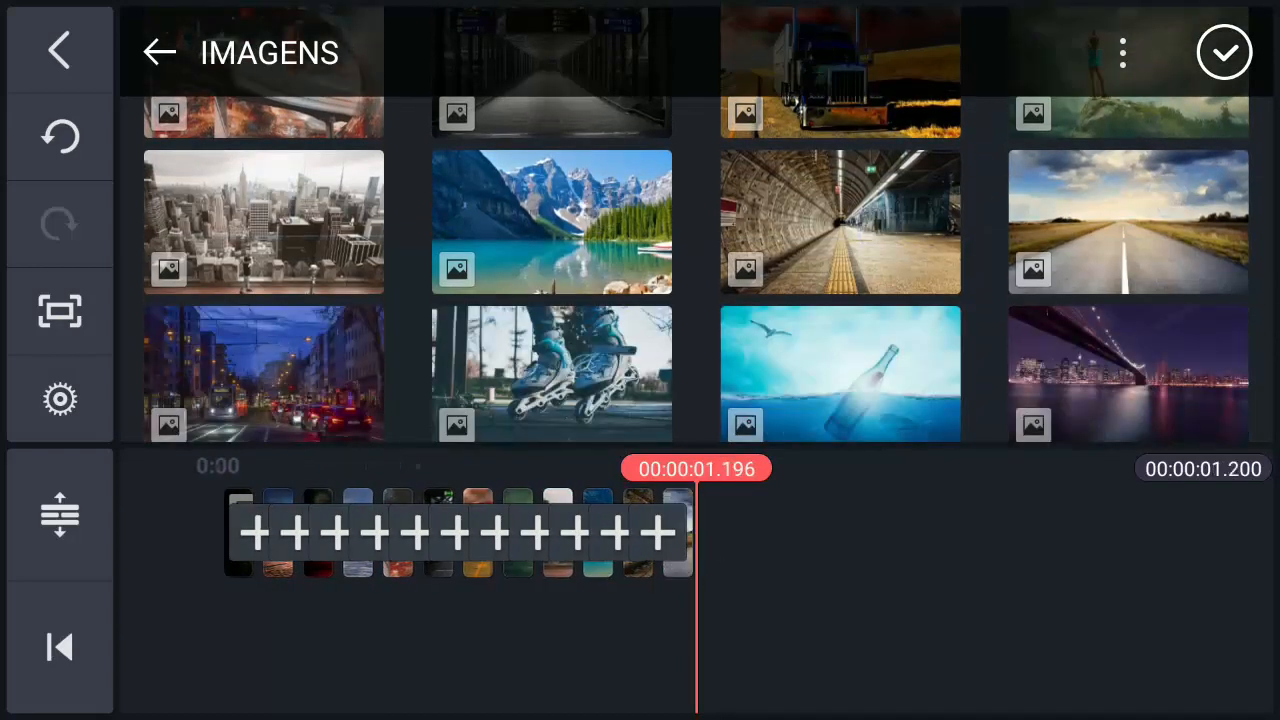
left_click(264, 372)
left_click(546, 376)
left_click(840, 372)
left_click(1148, 357)
scroll(700, 250, "down", 3)
left_click(300, 241)
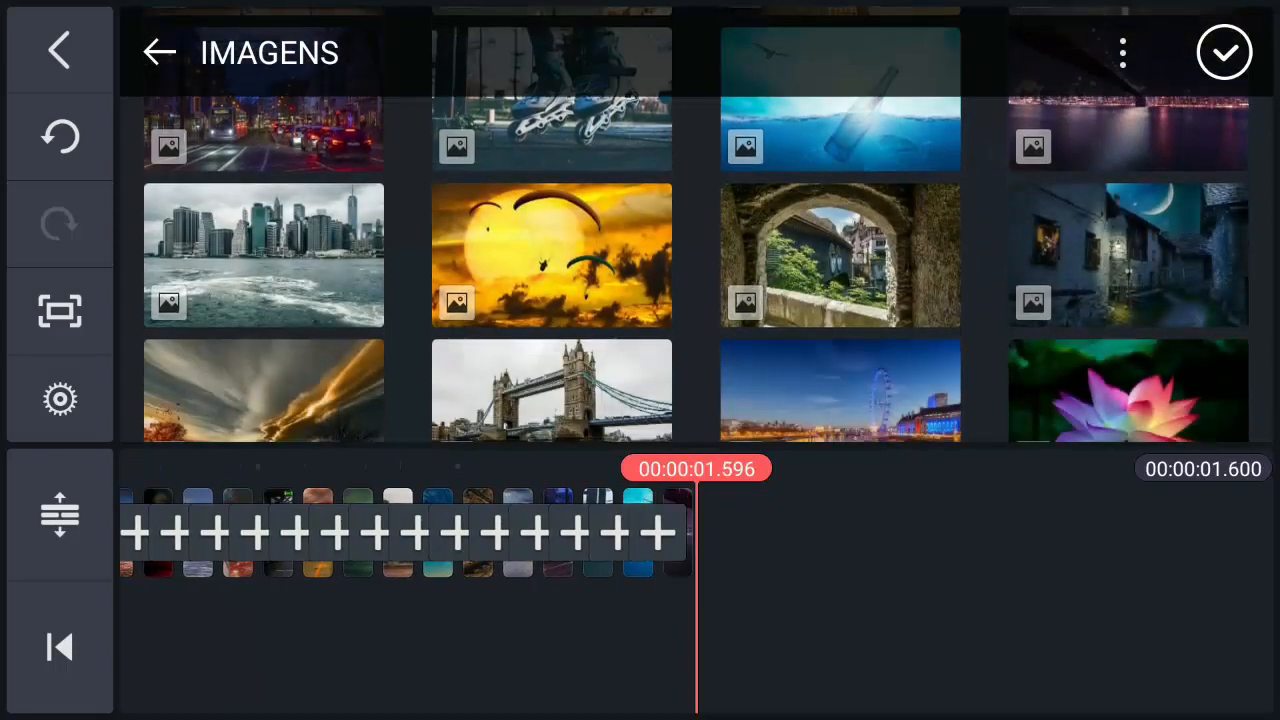
left_click(597, 245)
left_click(855, 260)
left_click(306, 371)
left_click(580, 400)
left_click(864, 391)
left_click(931, 274)
scroll(700, 250, "down", 3)
left_click(283, 337)
left_click(551, 294)
left_click(843, 310)
scroll(700, 250, "down", 1)
left_click(911, 206)
scroll(700, 250, "down", 2)
left_click(575, 262)
left_click(876, 269)
left_click(1160, 258)
scroll(700, 250, "down", 2)
left_click(332, 200)
left_click(591, 211)
left_click(876, 203)
left_click(1139, 220)
left_click(298, 392)
left_click(542, 364)
left_click(833, 380)
left_click(1167, 391)
scroll(1031, 165, "down", 1)
scroll(1031, 165, "down", 1)
left_click(308, 272)
left_click(604, 283)
left_click(876, 283)
left_click(1144, 277)
scroll(700, 250, "down", 2)
left_click(327, 204)
left_click(570, 230)
left_click(886, 215)
left_click(1165, 211)
left_click(284, 368)
left_click(840, 375)
left_click(552, 375)
left_click(1225, 53)
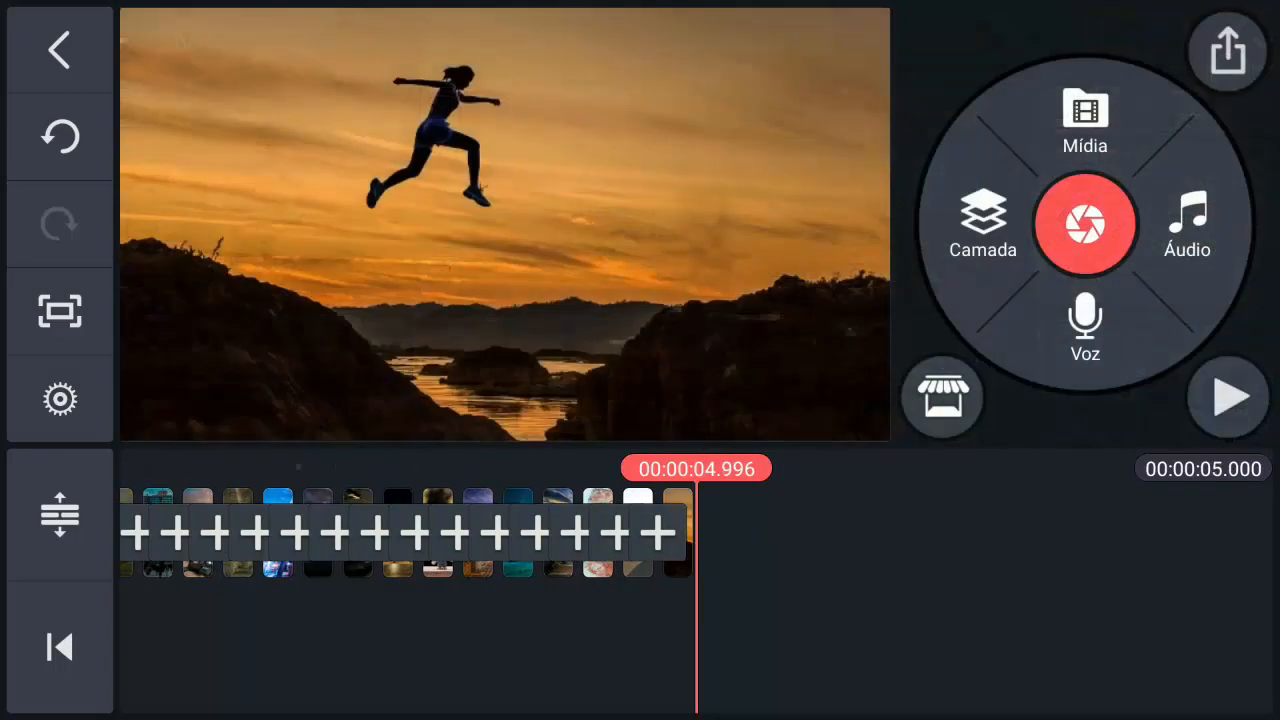
left_click_drag(871, 609, 1186, 594)
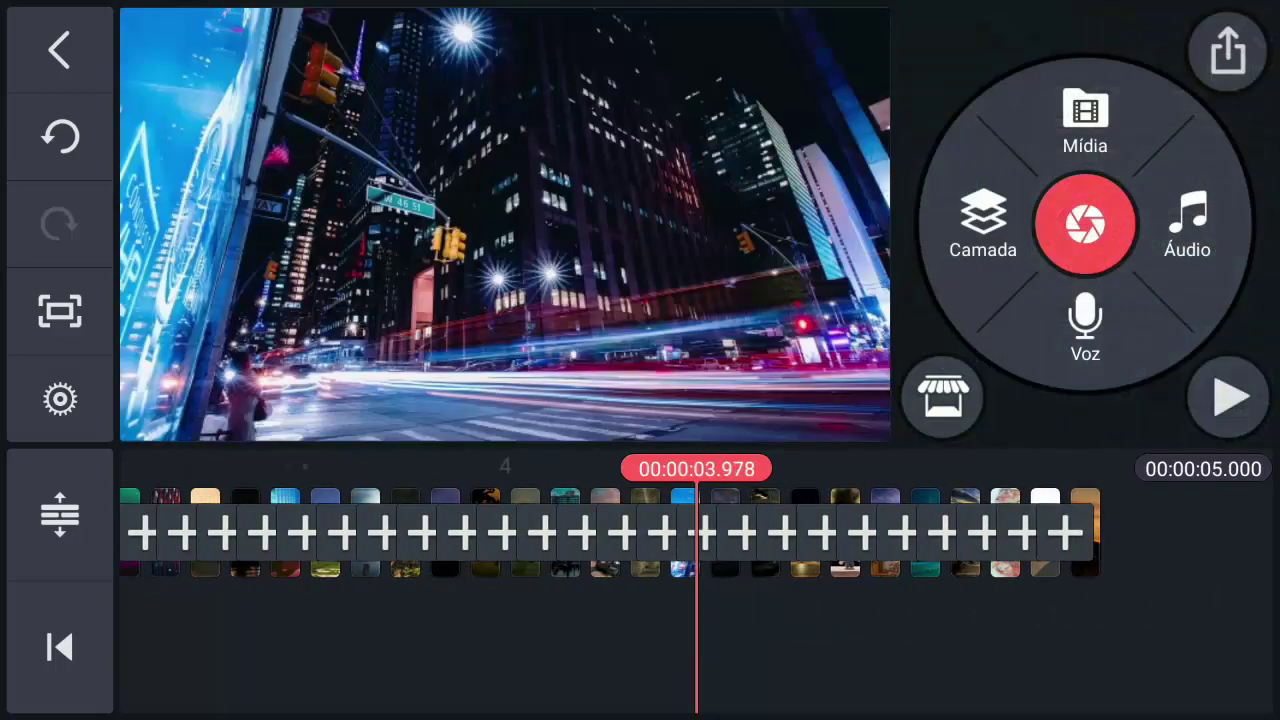
left_click_drag(912, 655, 1141, 665)
left_click_drag(855, 630, 1179, 653)
left_click_drag(772, 625, 1010, 622)
mouse_move(860, 630)
left_mouse_down()
mouse_move(1150, 640)
mouse_move(1111, 651)
mouse_move(1255, 662)
left_mouse_up()
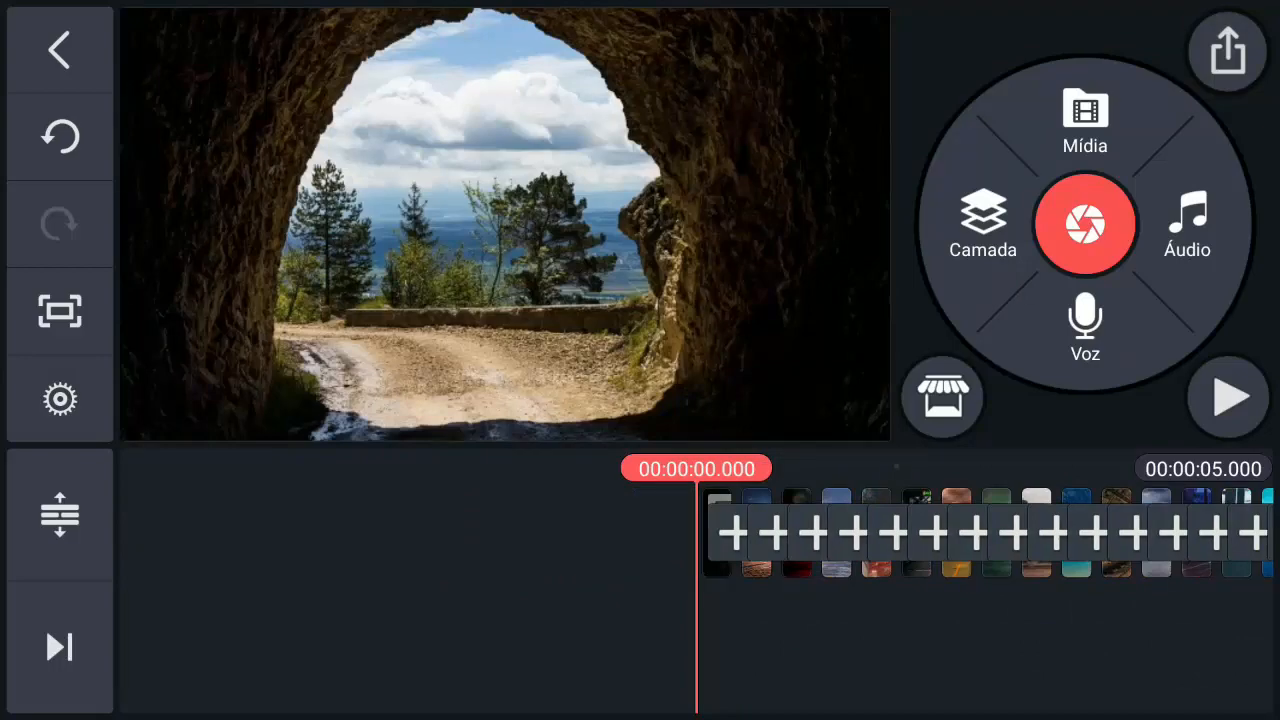
left_click(1228, 397)
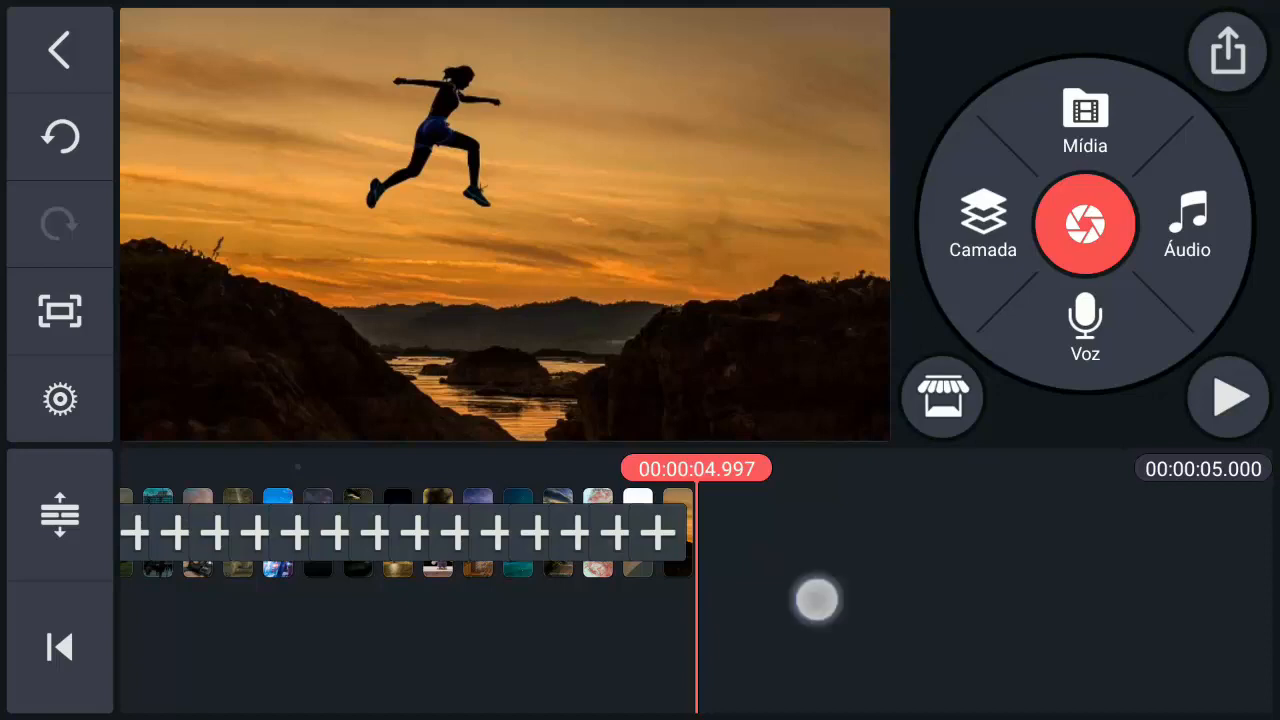
left_click_drag(814, 597, 1229, 609)
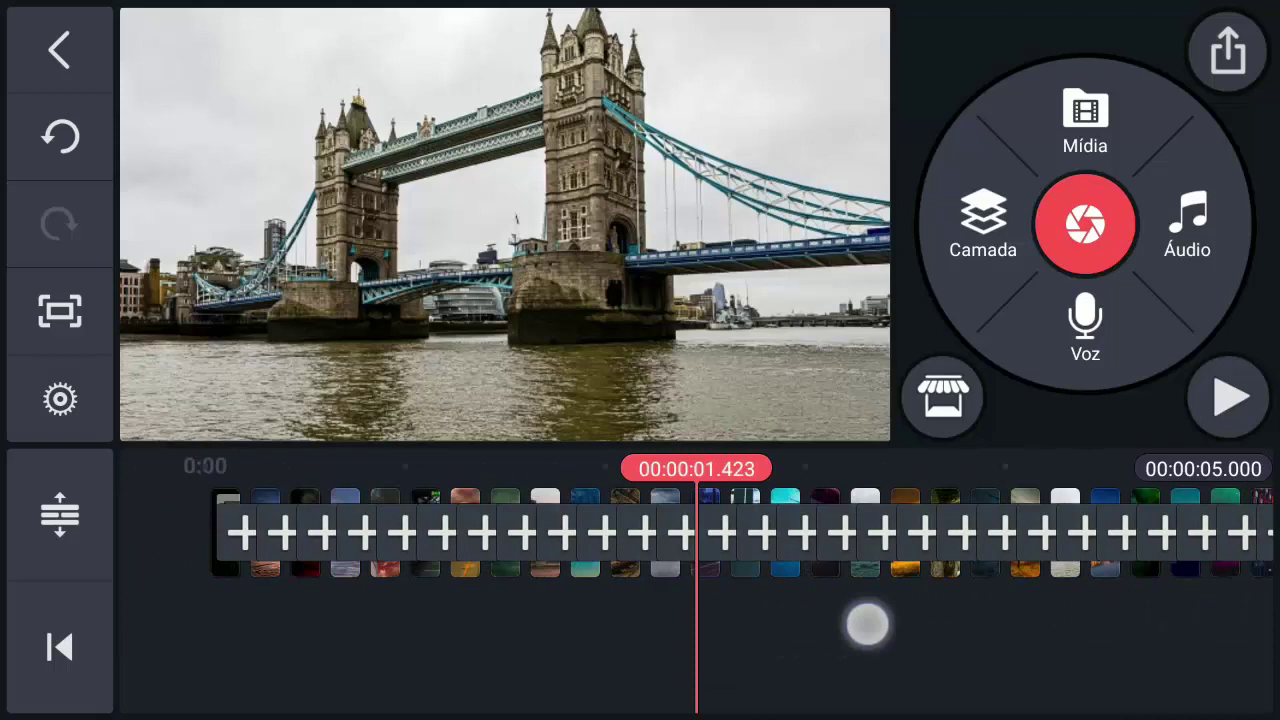
left_click_drag(866, 620, 1150, 615)
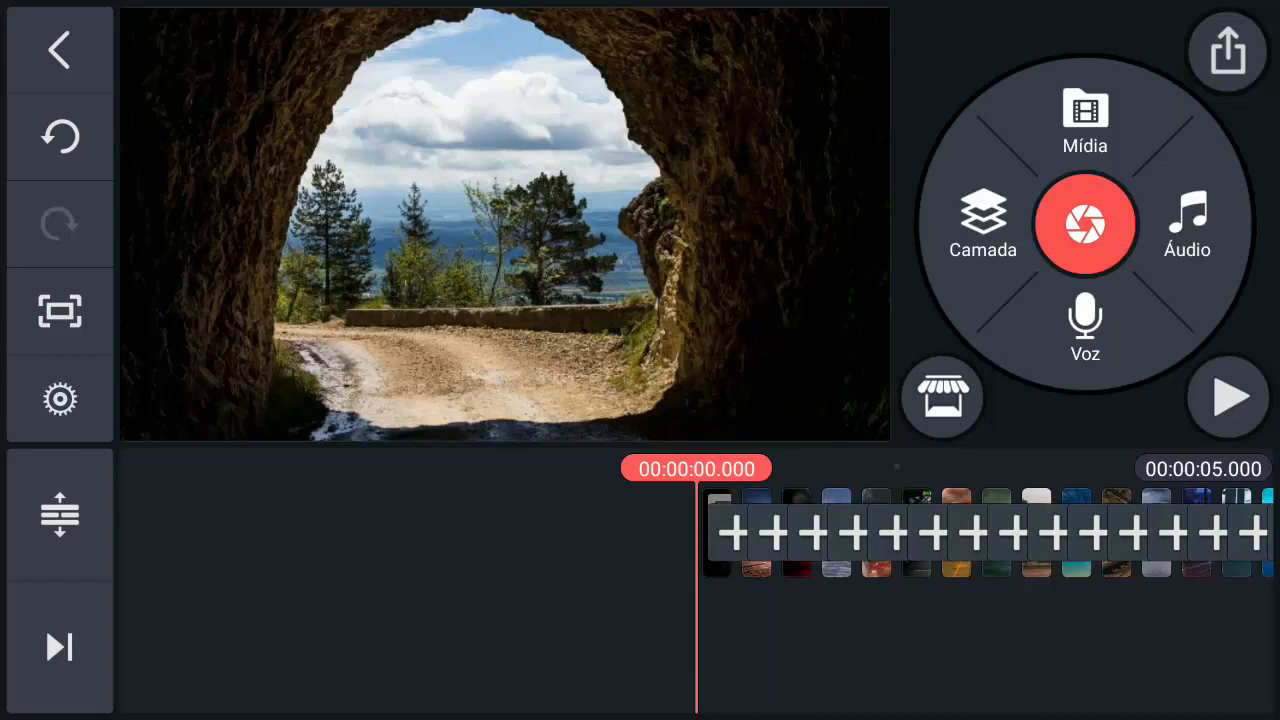
Export the photo montage as a 720p video and return to the project list
left_click(1239, 46)
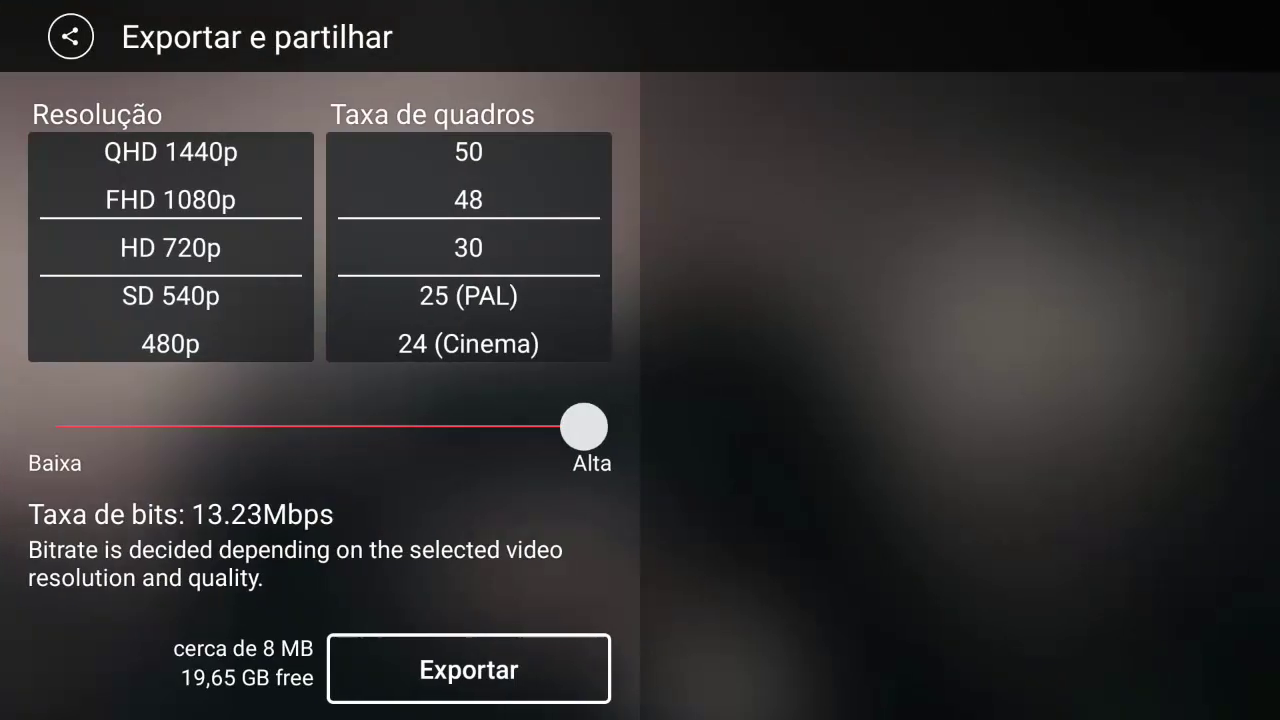
left_click(516, 682)
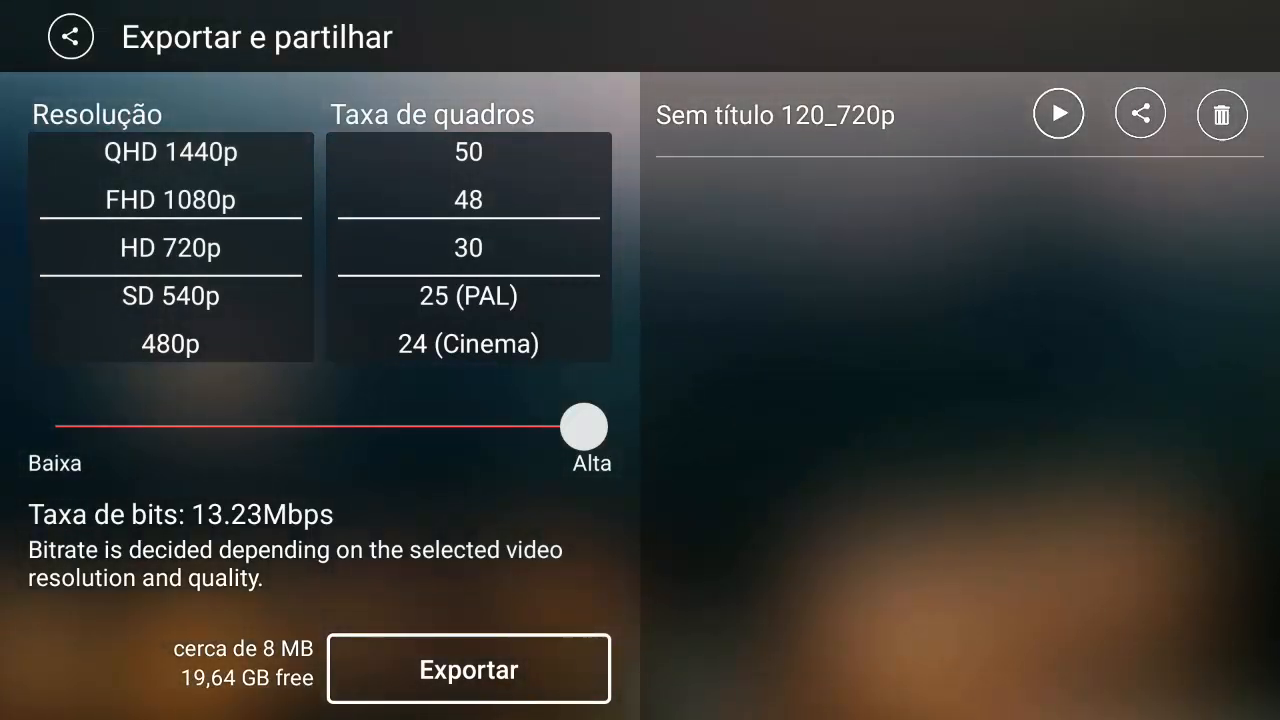
key("Escape")
key("Escape")
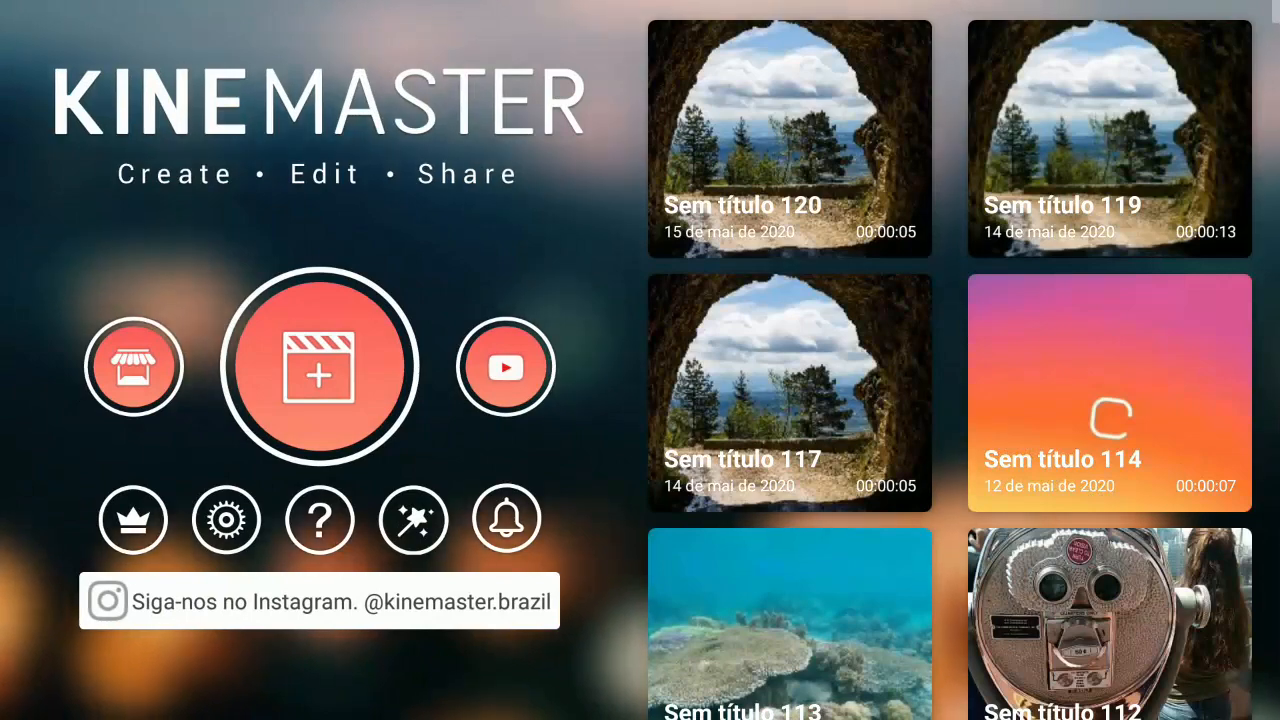
Start another new project in 16:9 proportion
left_click(321, 364)
left_click(376, 396)
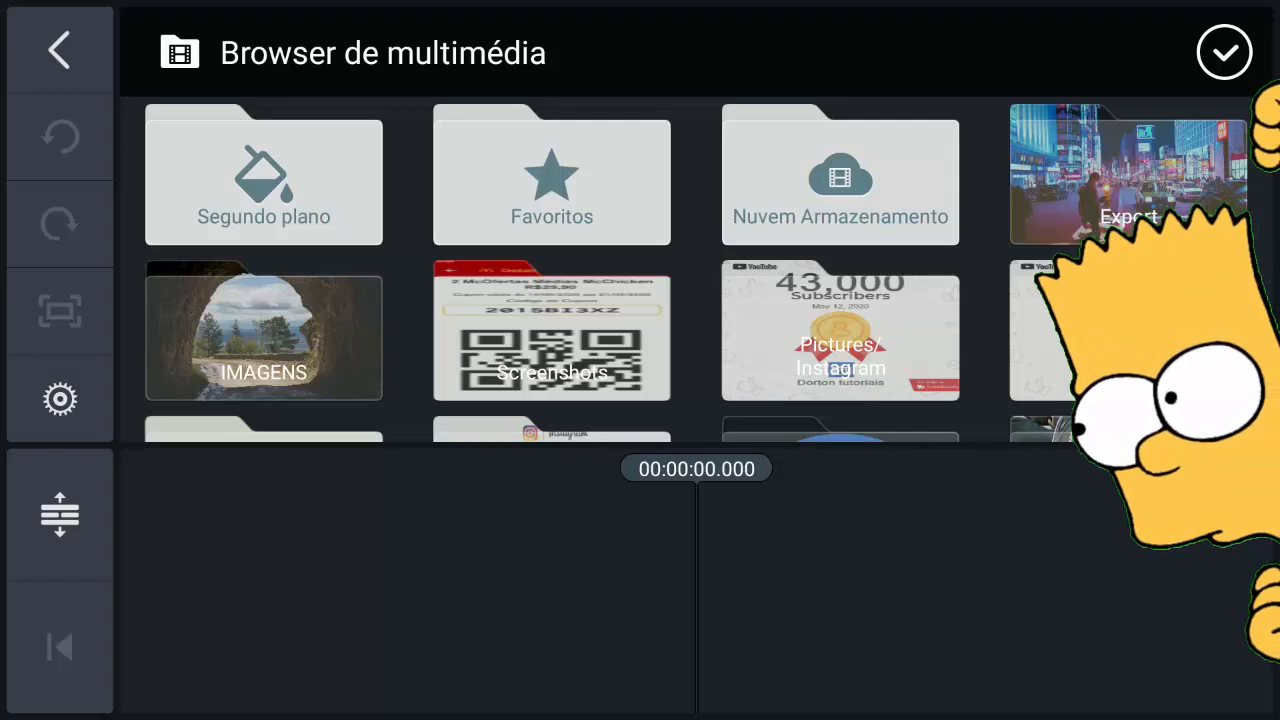
left_click(1128, 175)
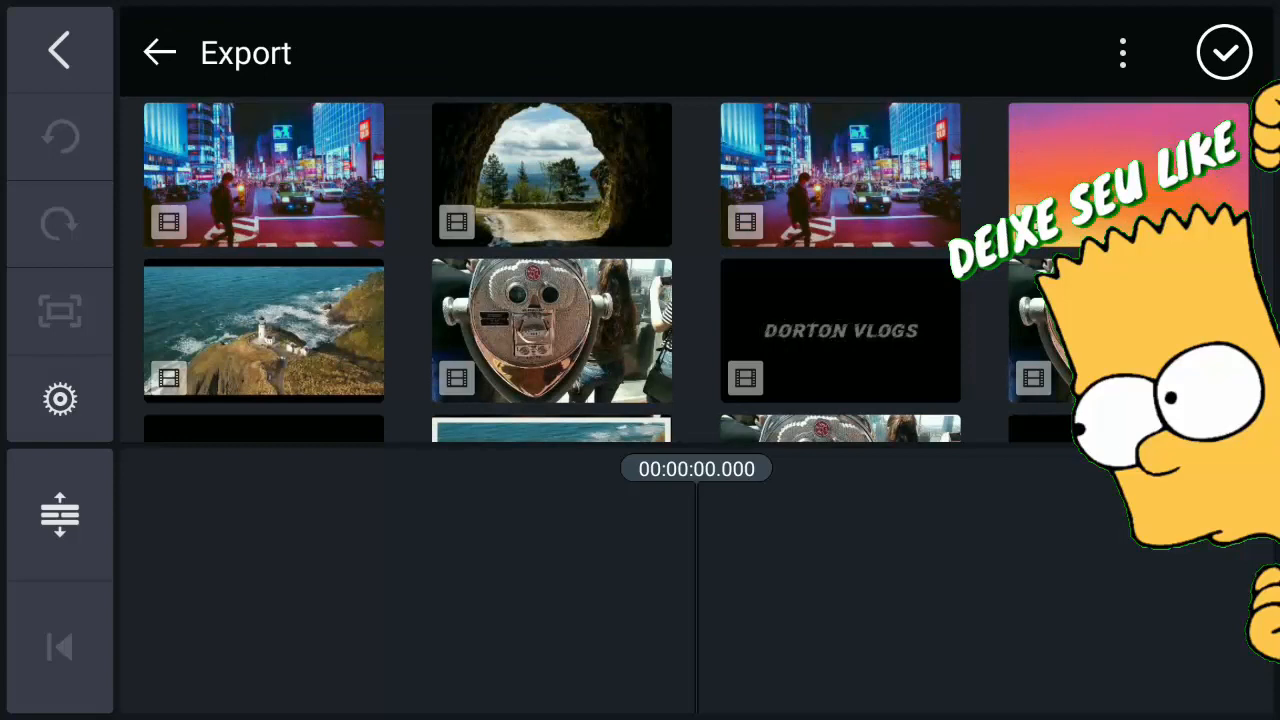
left_click(263, 175)
left_click(551, 175)
left_click(1224, 53)
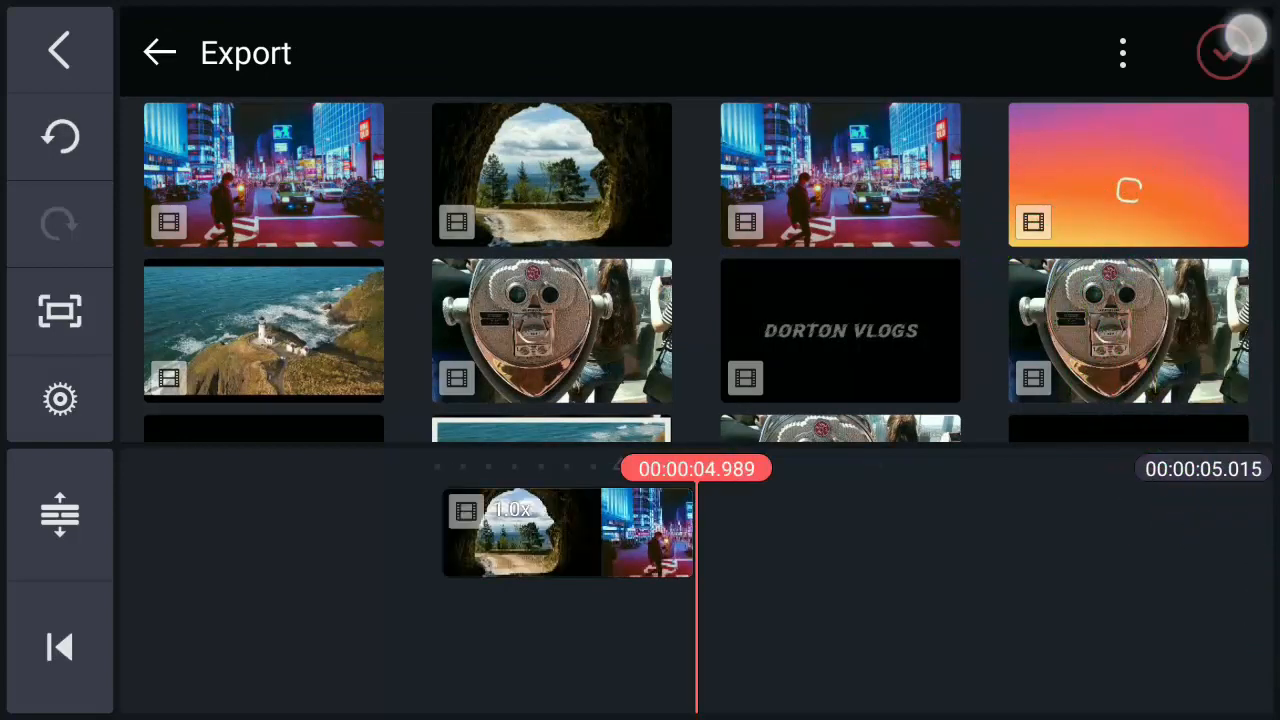
left_click_drag(900, 606, 1160, 606)
left_click(1228, 397)
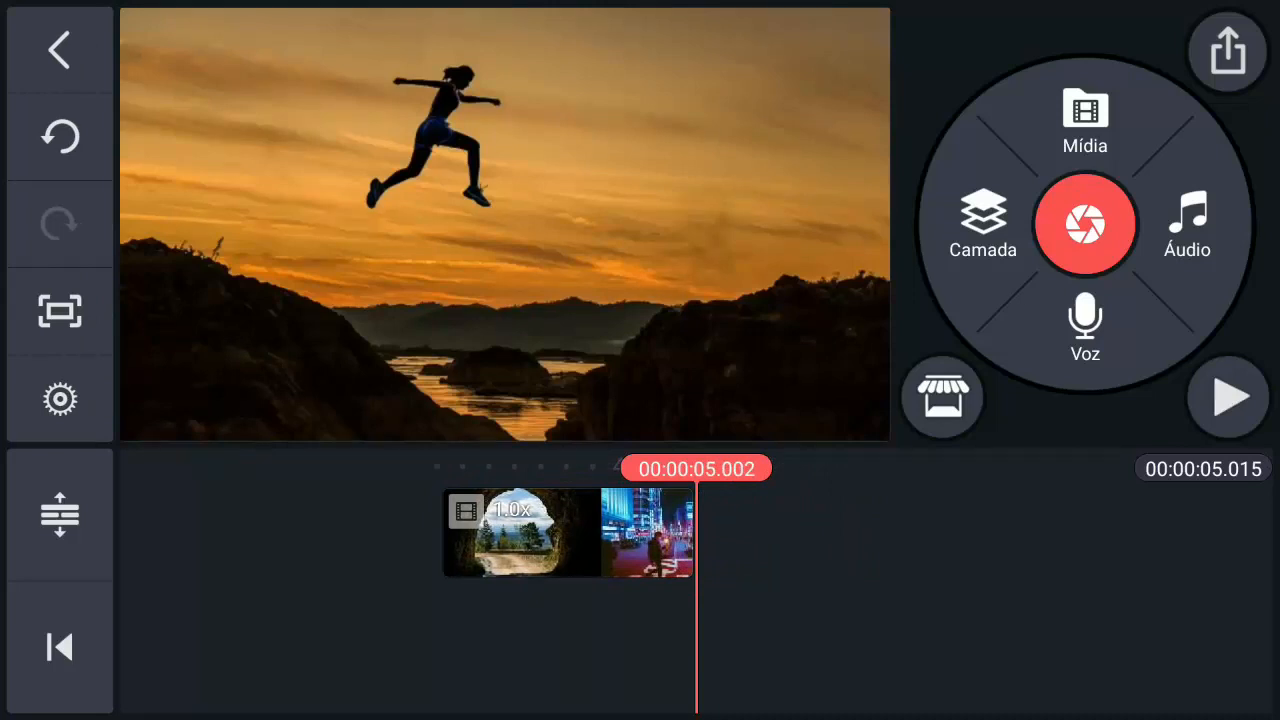
left_click_drag(993, 610, 1190, 608)
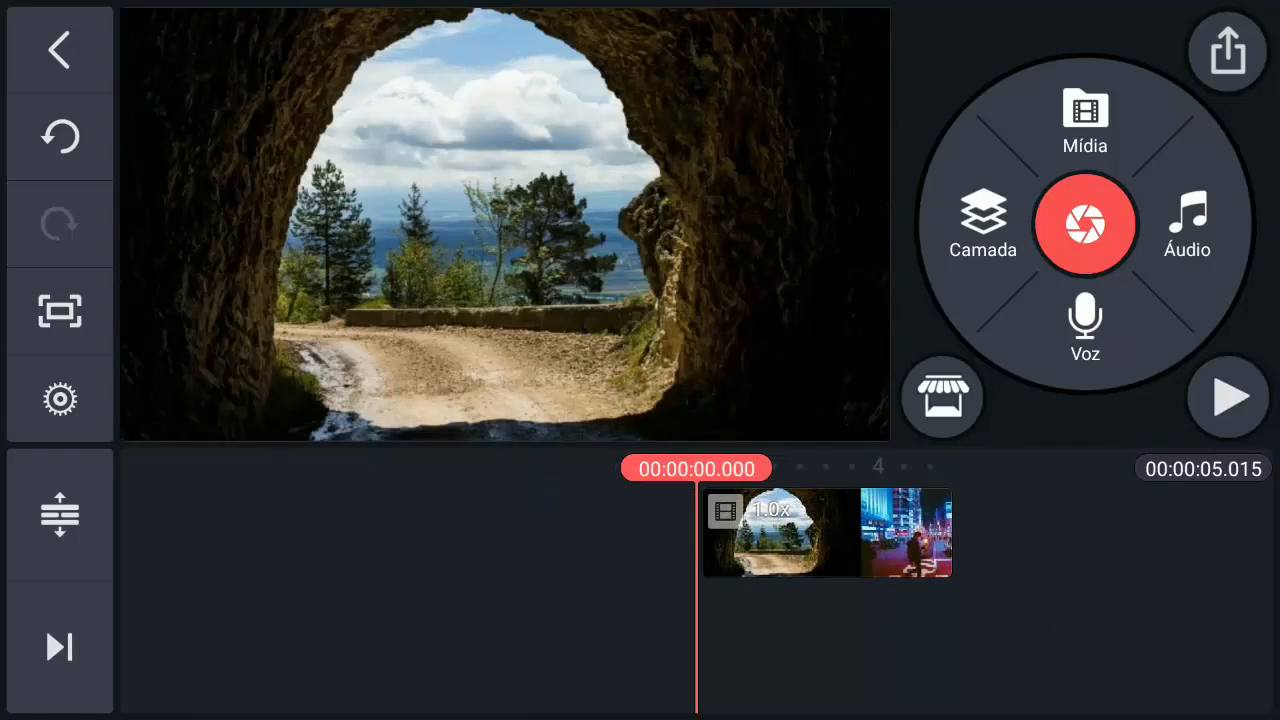
Duplicate the montage clip via Duplicar and move the playhead into the second copy
left_click(892, 528)
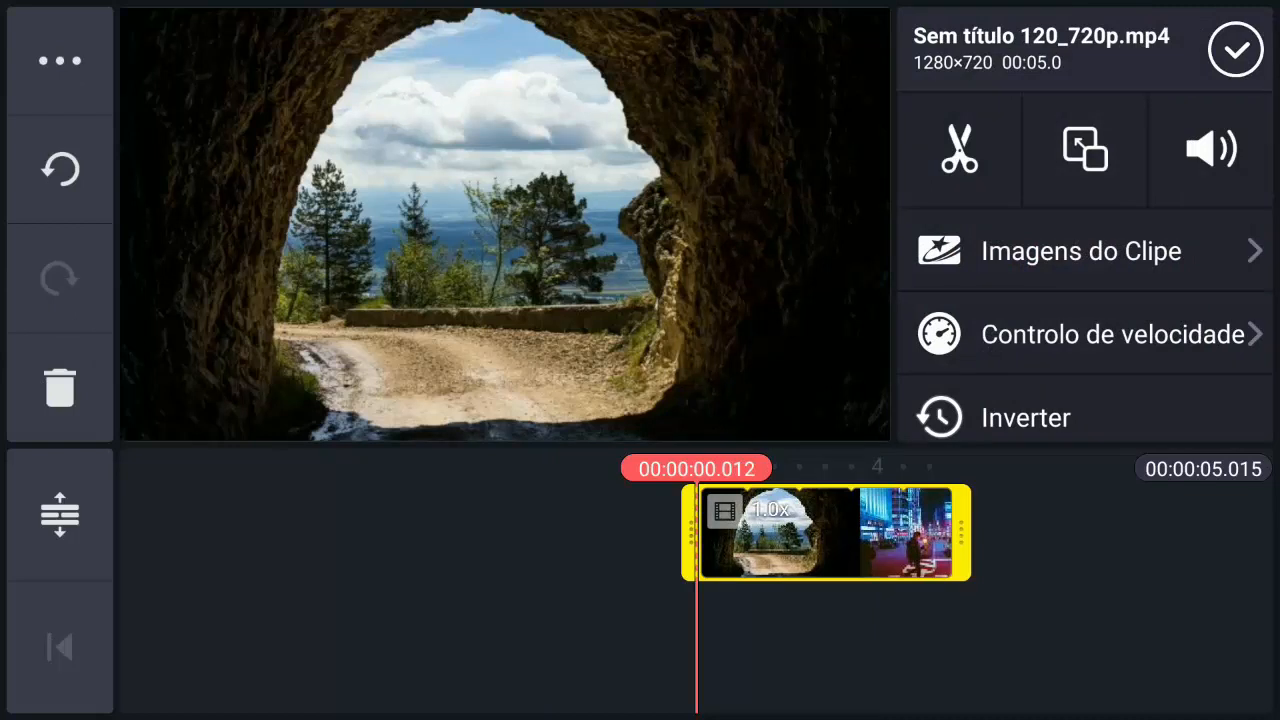
left_click(60, 61)
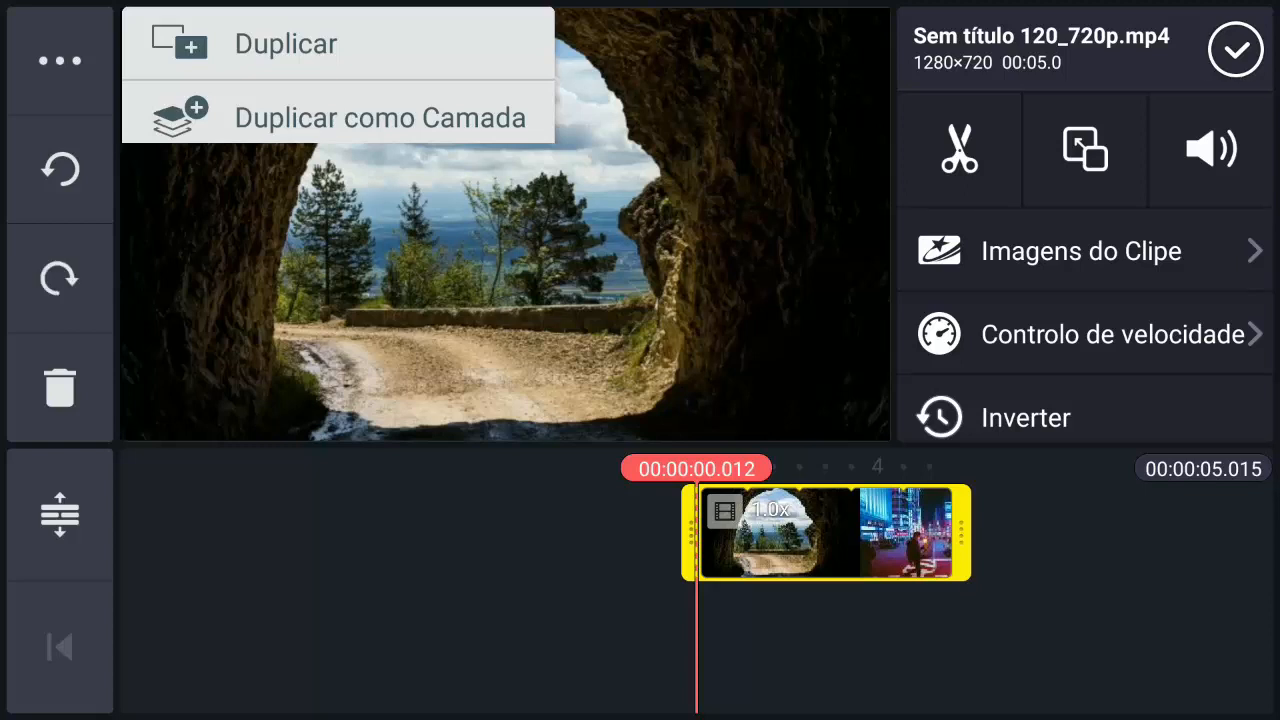
left_click(286, 44)
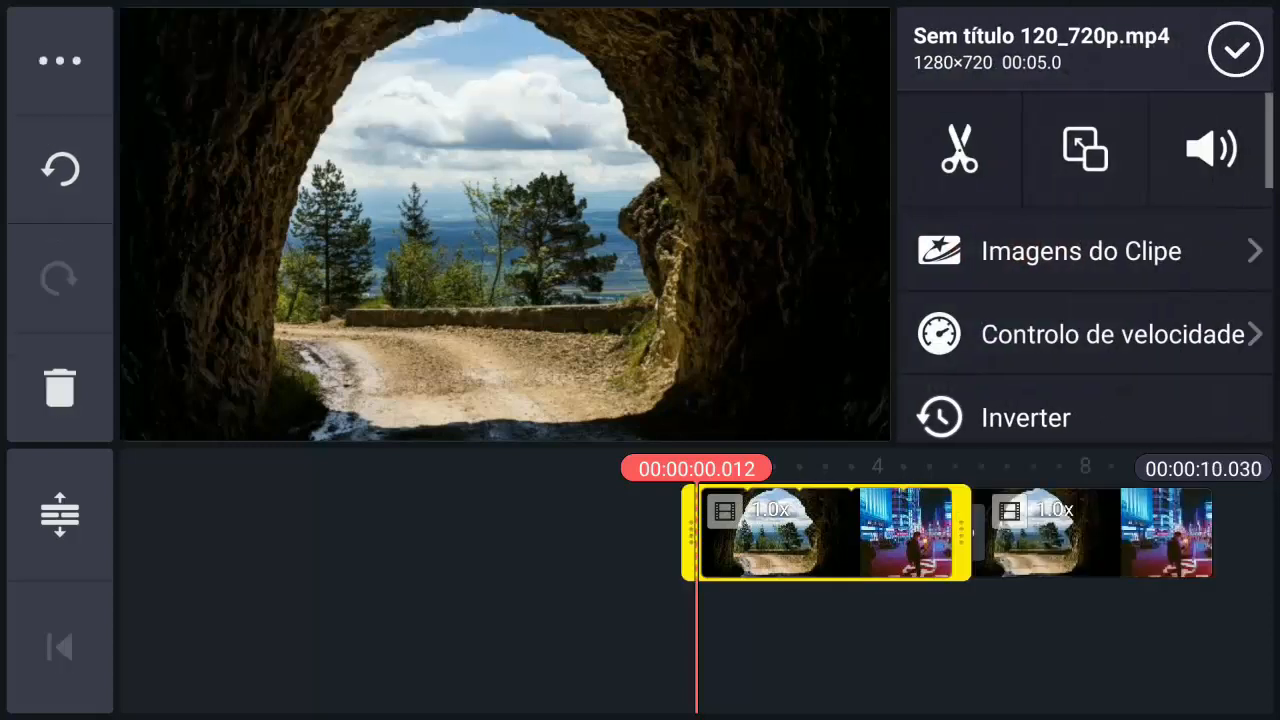
left_click(1236, 50)
left_click_drag(1116, 660, 751, 660)
mouse_move(1063, 623)
left_mouse_down()
mouse_move(1017, 634)
mouse_move(1029, 637)
left_mouse_up()
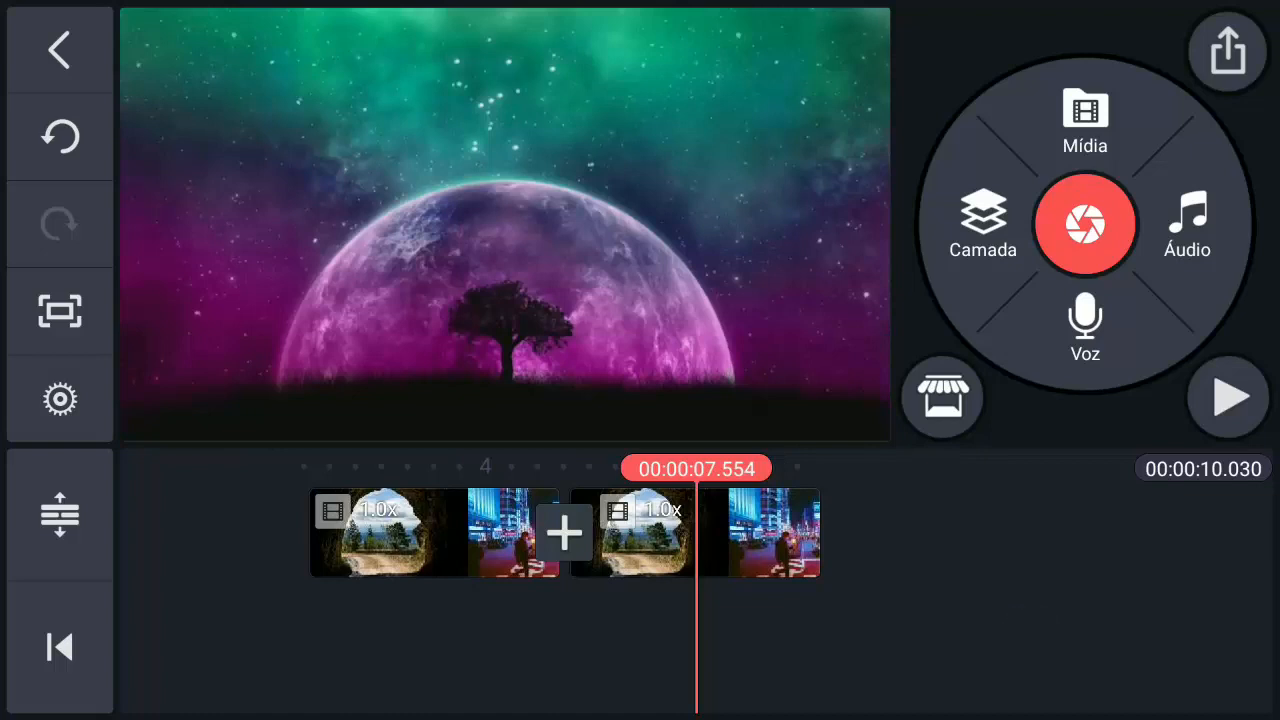
Trim the second clip right of the playhead, leaving the project at about 7.6 seconds
left_click(781, 520)
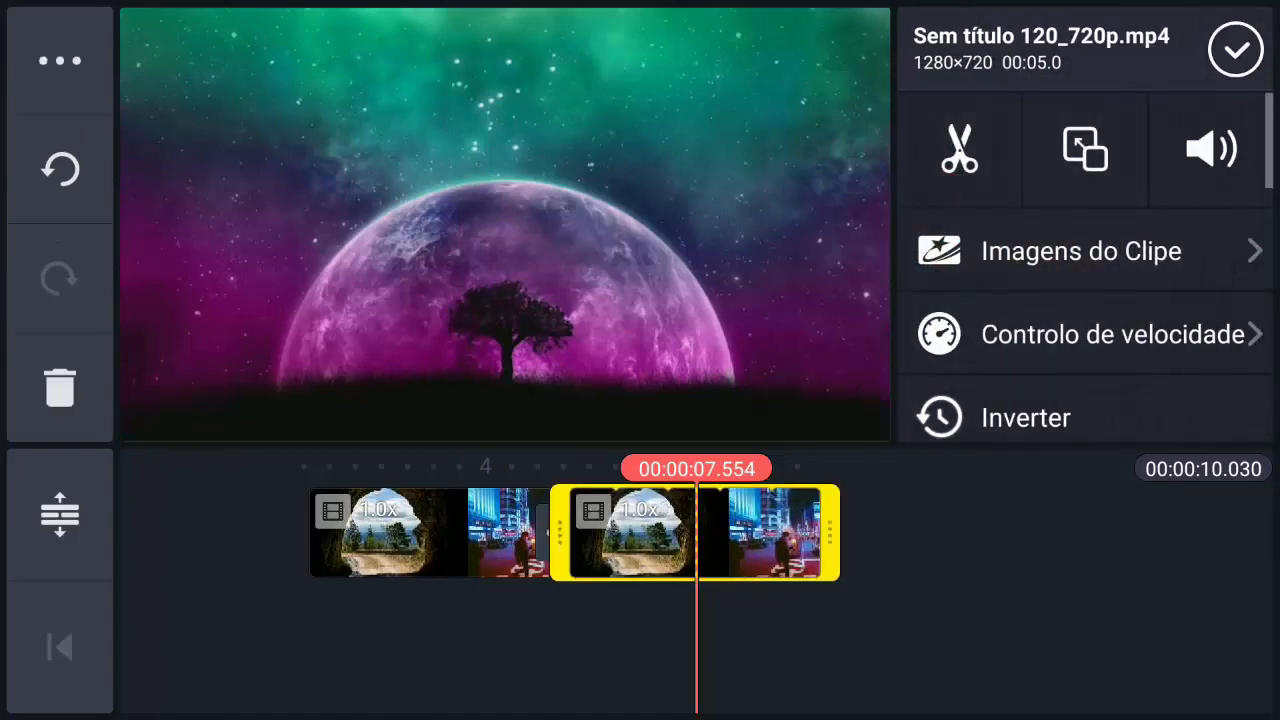
left_click(959, 148)
left_click(1090, 212)
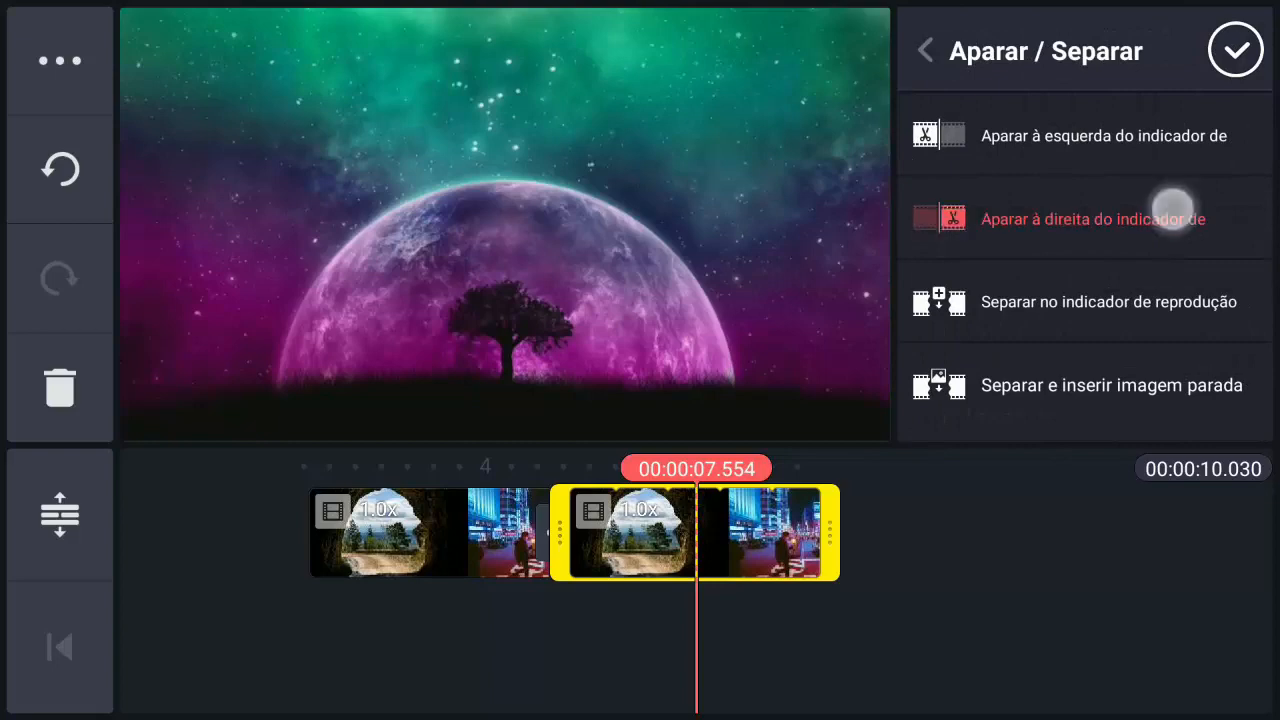
left_click(1236, 50)
left_click_drag(927, 606, 999, 597)
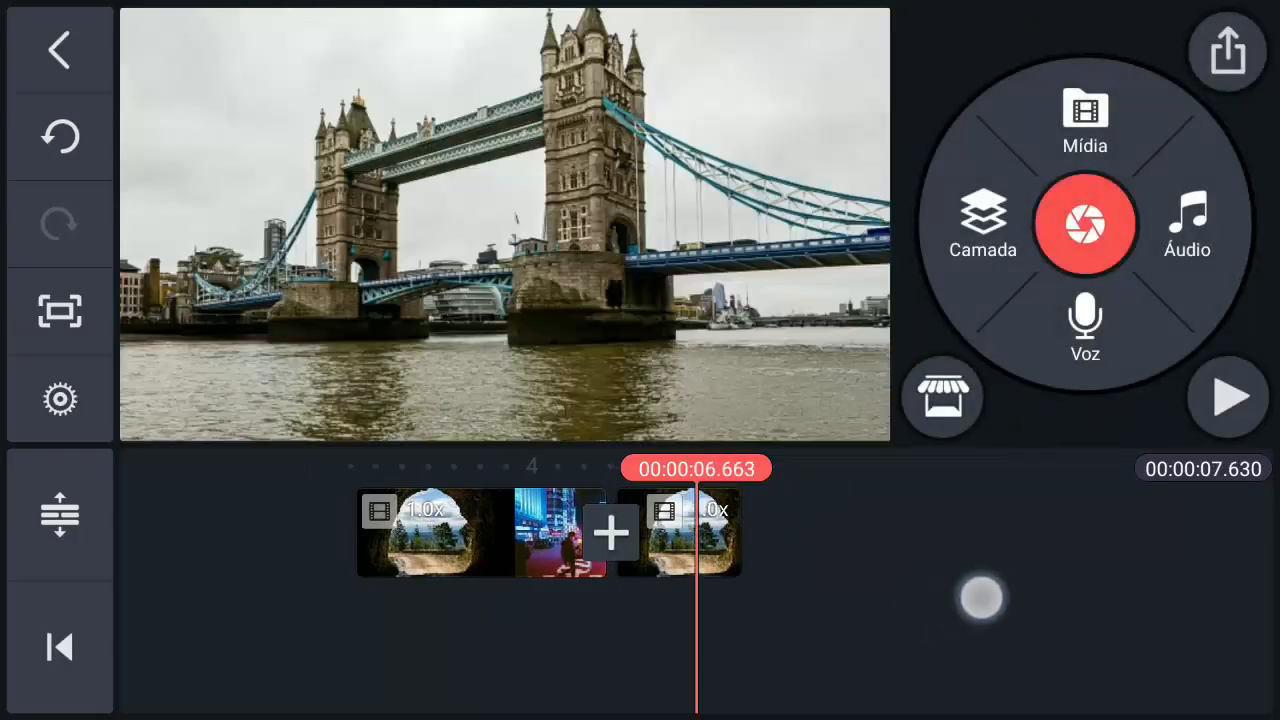
left_click(734, 532)
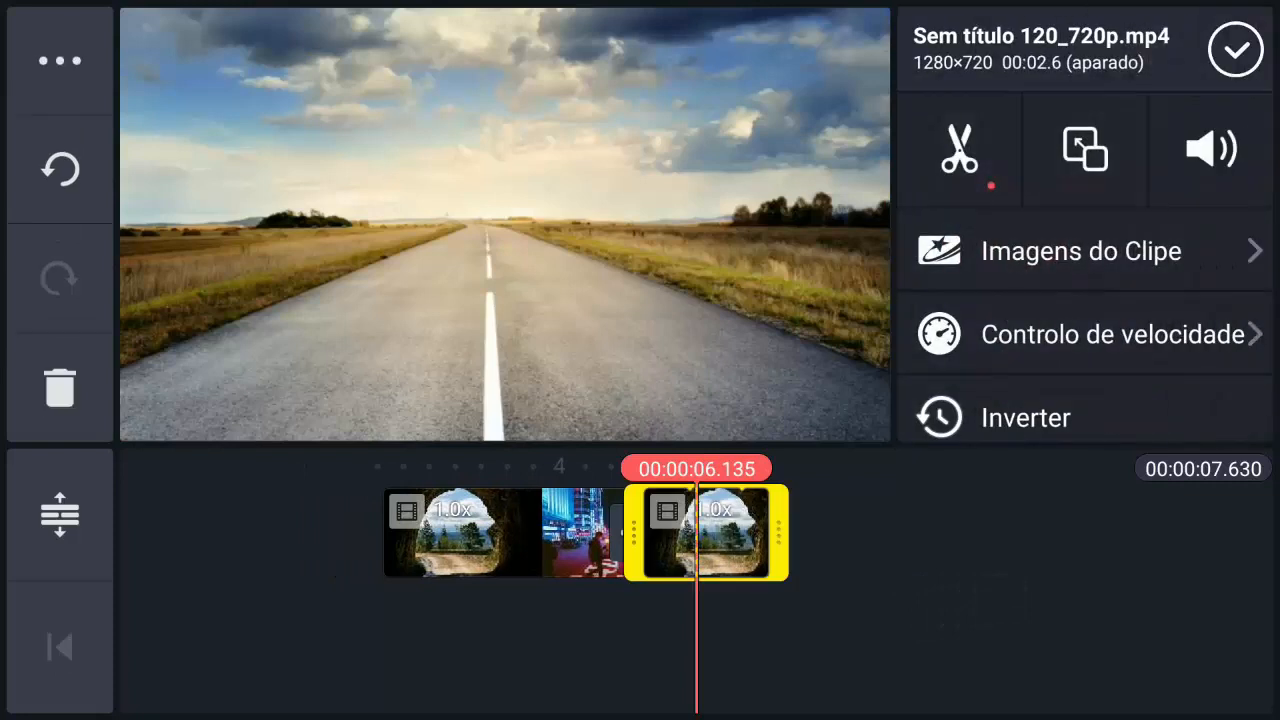
left_click_drag(1085, 400, 1085, 170)
left_click_drag(1194, 226, 1229, 134)
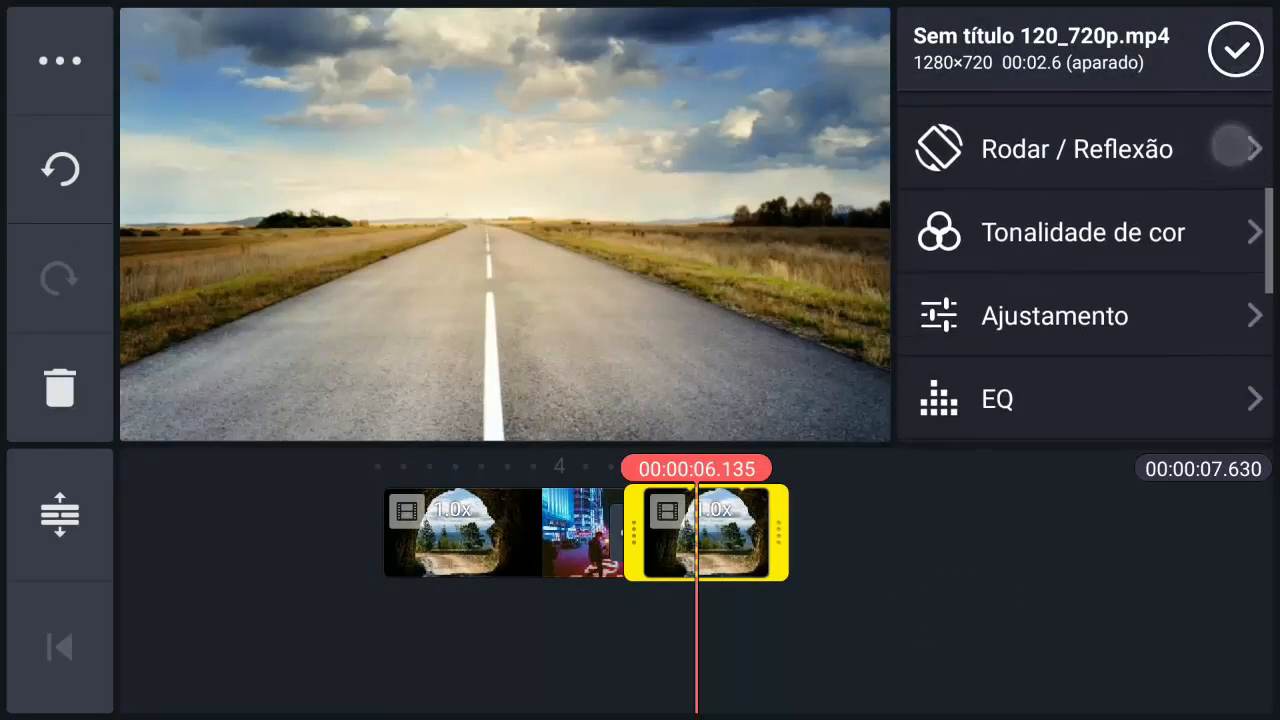
In Ajustamento, drop the last clip's colour intensity to -100 for black-and-white
left_click(1121, 310)
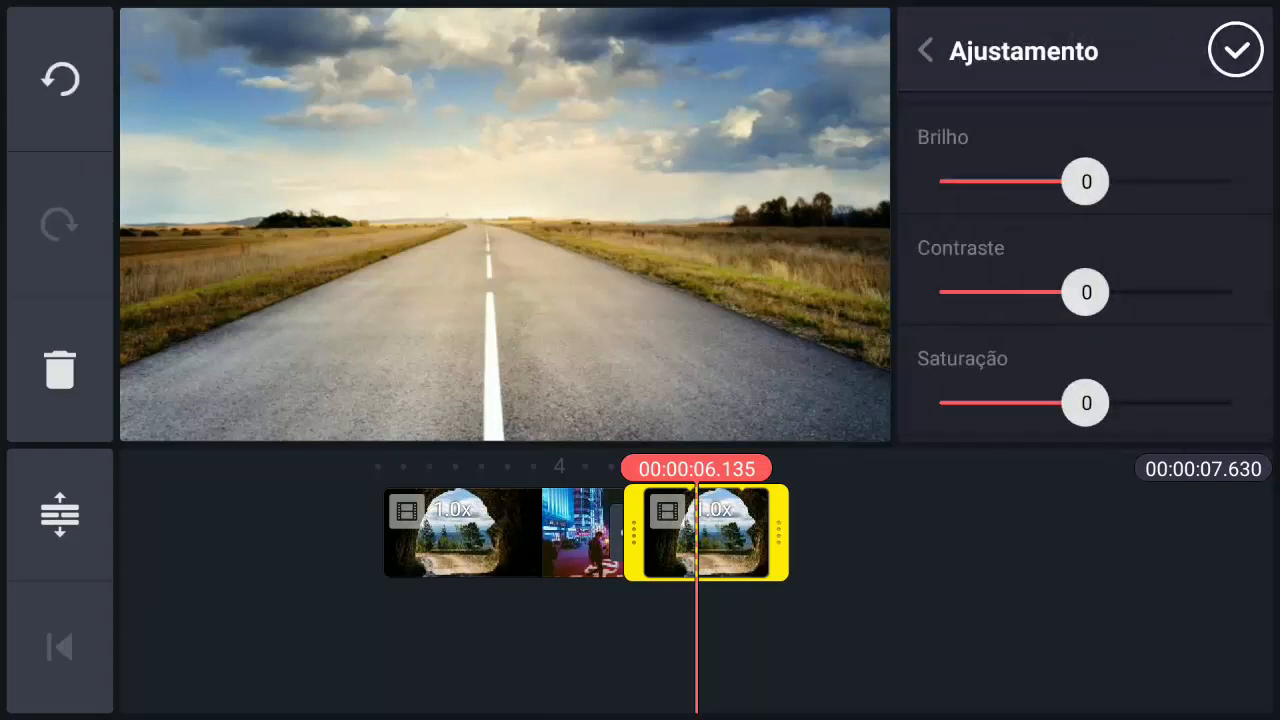
left_click_drag(1085, 400, 1085, 190)
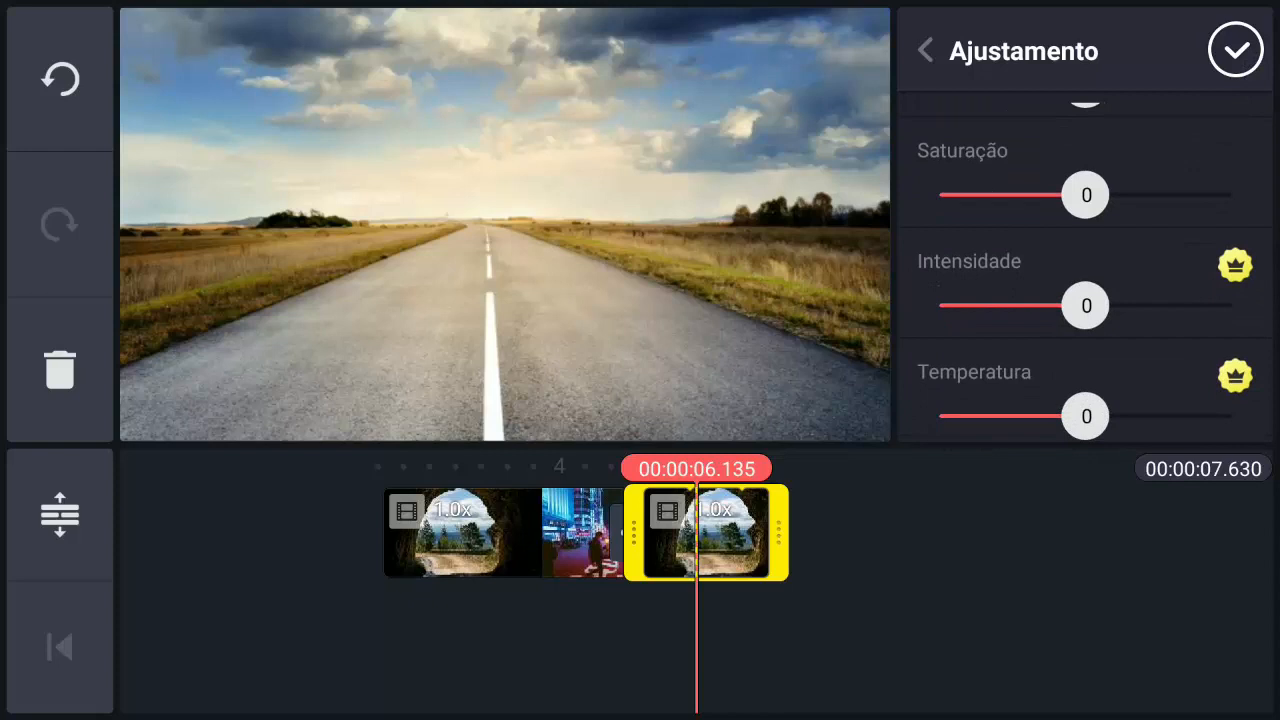
left_click_drag(1086, 305, 830, 340)
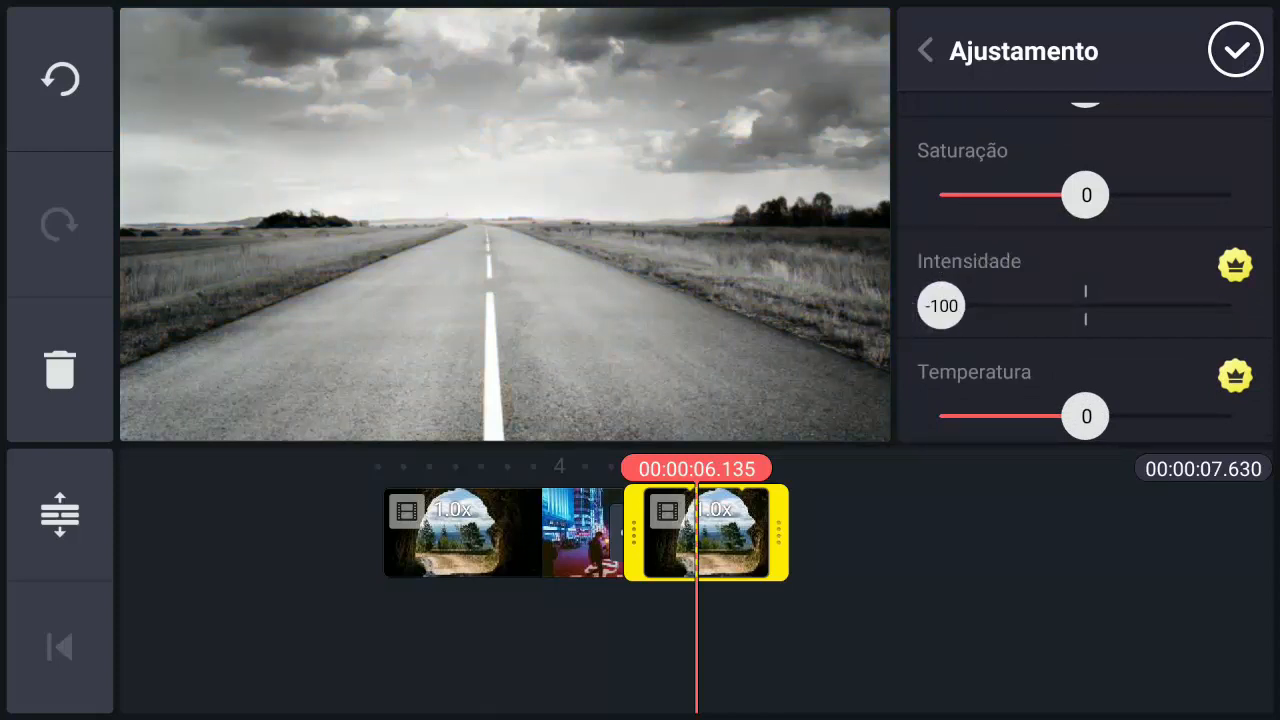
left_click(1236, 50)
Browse the Mono colour-tone presets for the last clip and keep Nada (none)
left_click(754, 523)
scroll(1085, 300, "down", 3)
scroll(1085, 300, "down", 2)
left_click(1083, 228)
scroll(1100, 300, "down", 3)
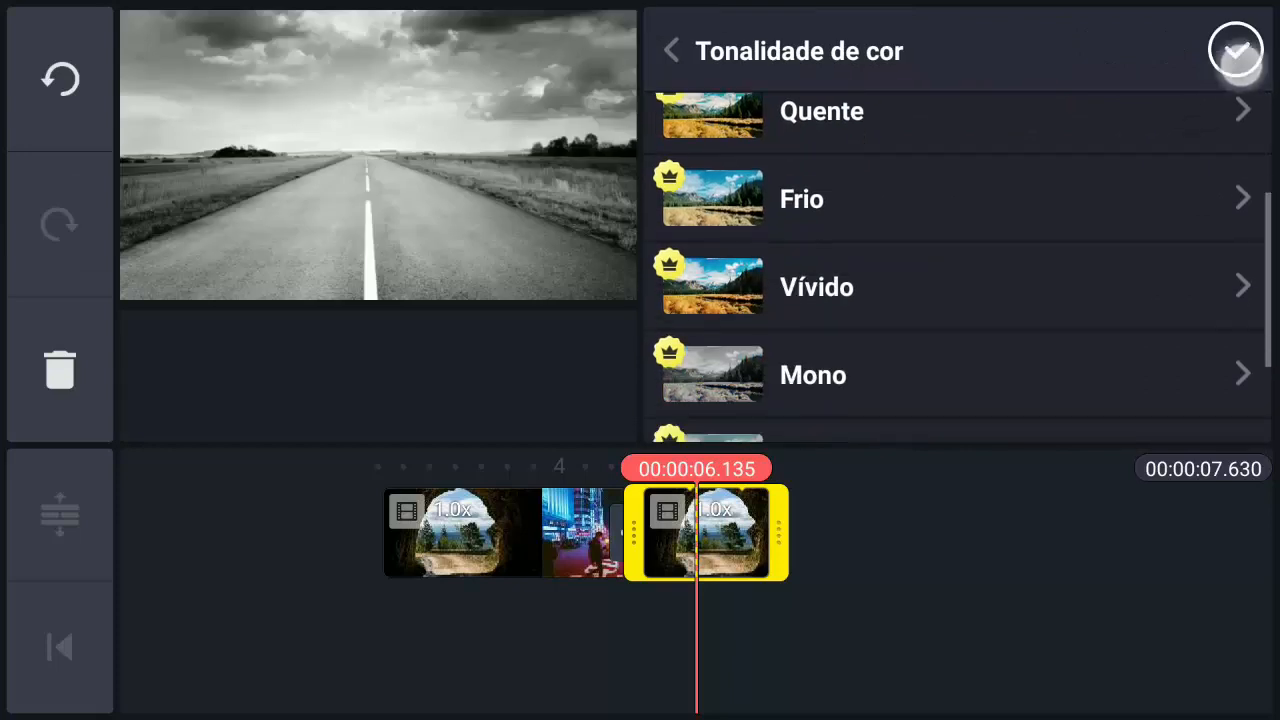
scroll(1131, 217, "down", 2)
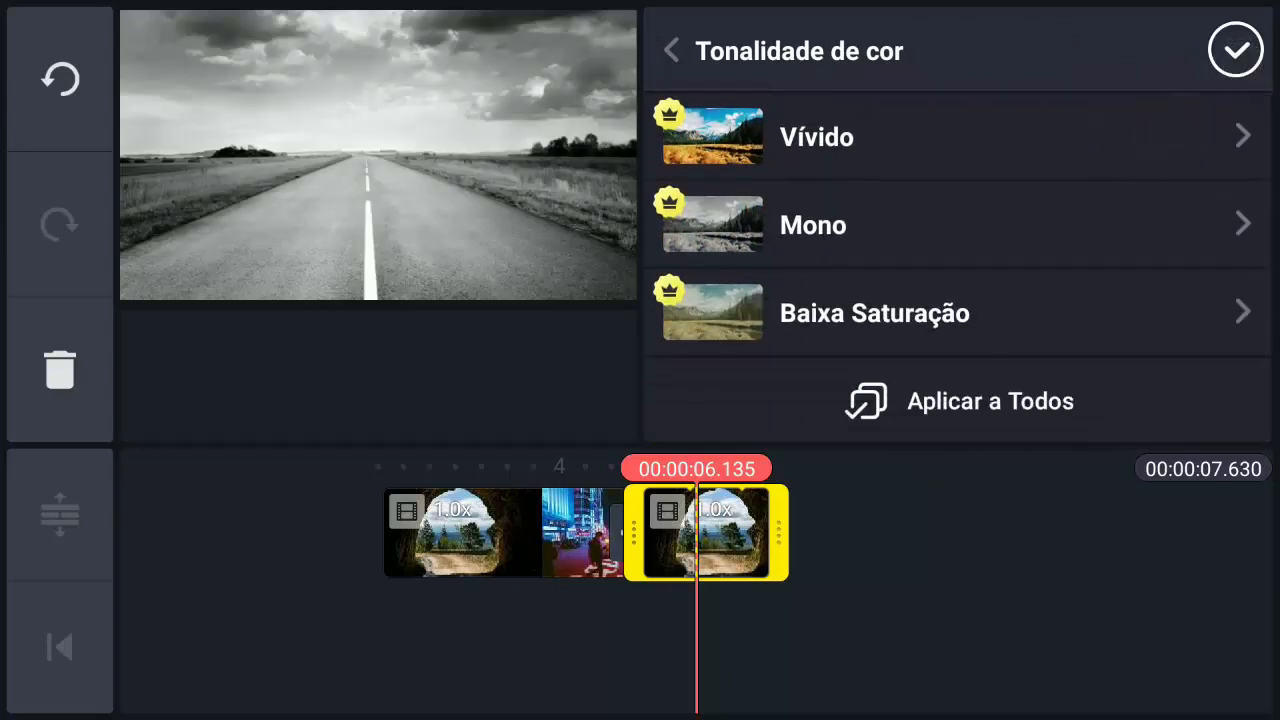
left_click(1059, 215)
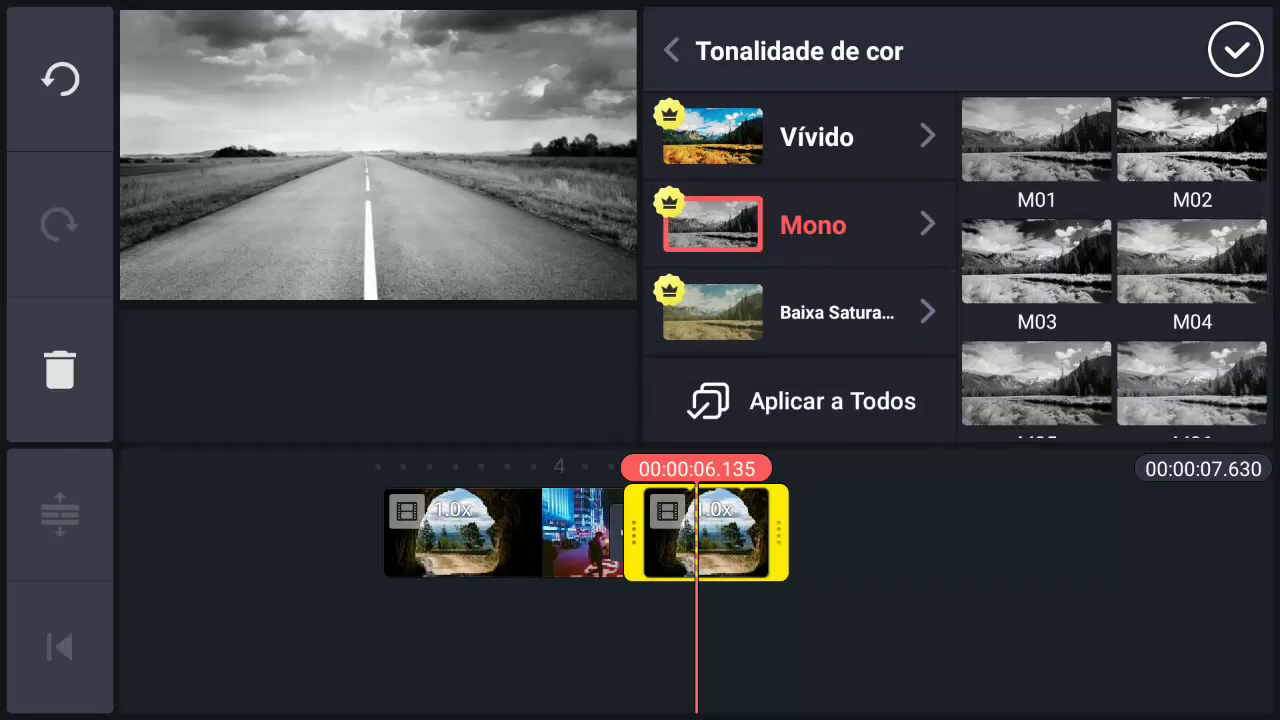
scroll(886, 300, "up", 5)
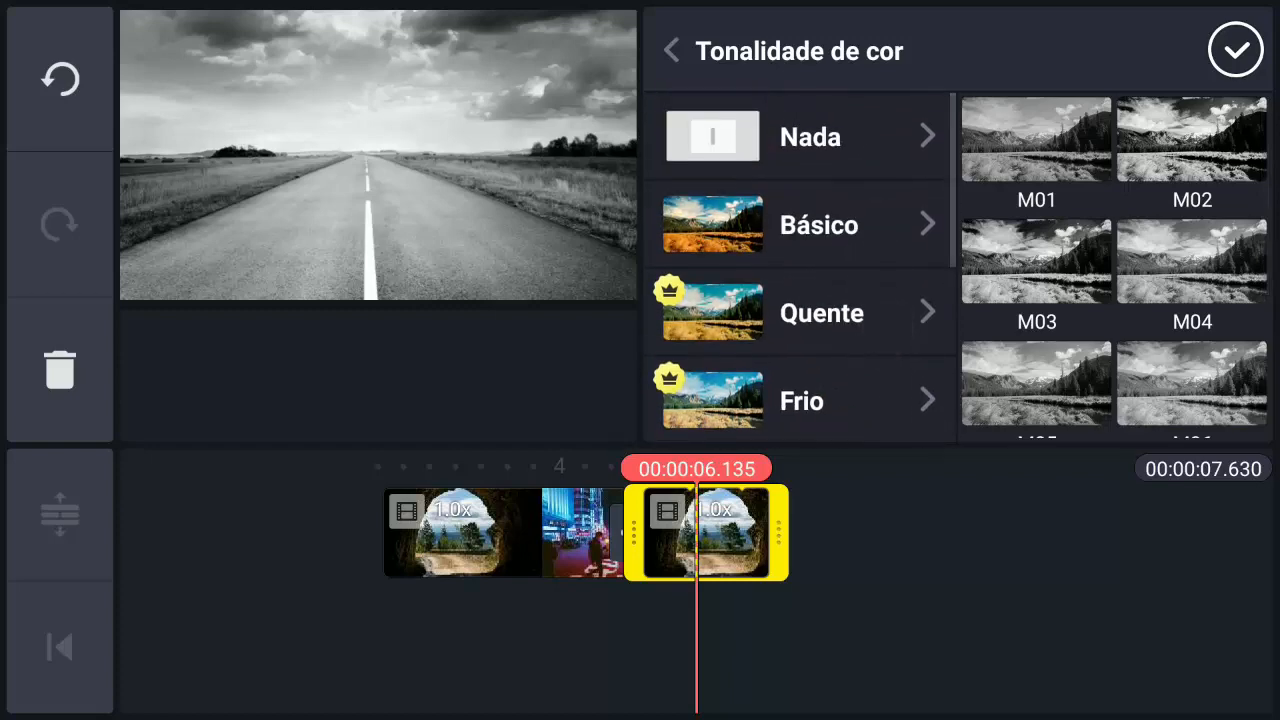
left_click(760, 137)
left_click(1236, 50)
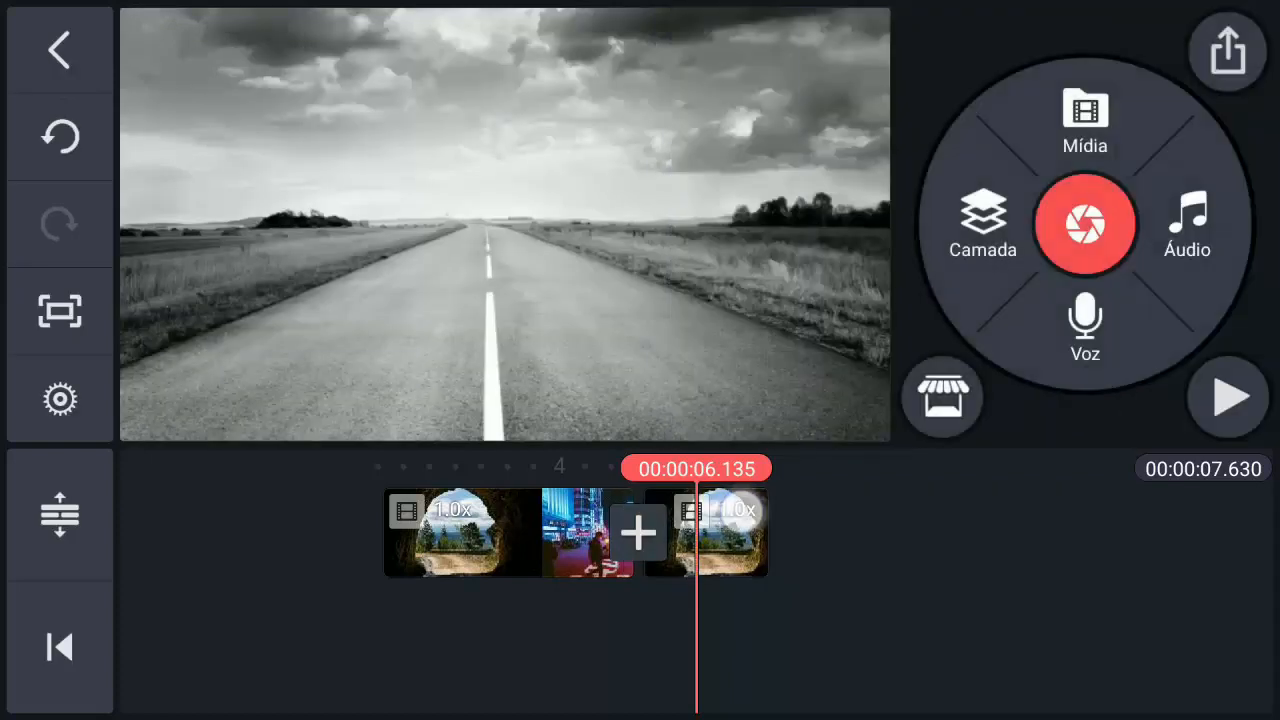
left_click(706, 532)
scroll(1258, 96, "down", 2)
scroll(1207, 162, "down", 3)
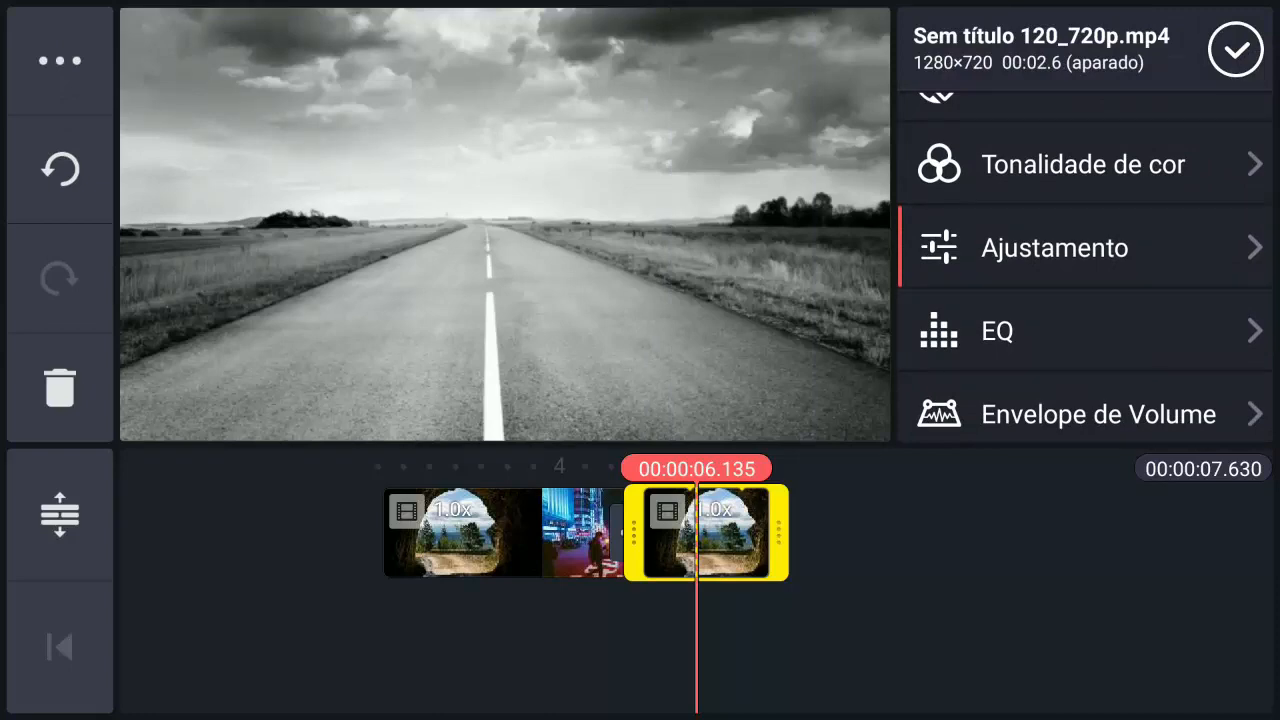
left_click(1236, 50)
mouse_move(848, 637)
left_mouse_down()
mouse_move(1049, 637)
mouse_move(950, 680)
left_mouse_up()
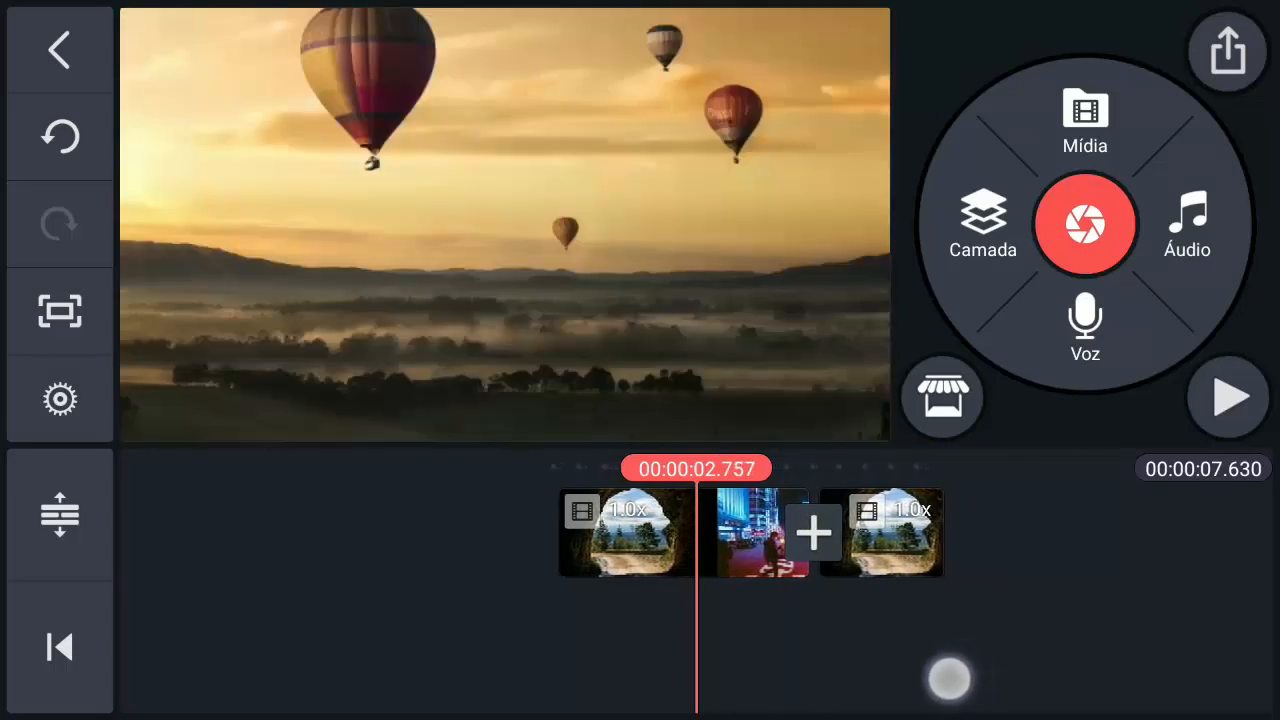
left_click_drag(949, 679, 950, 679)
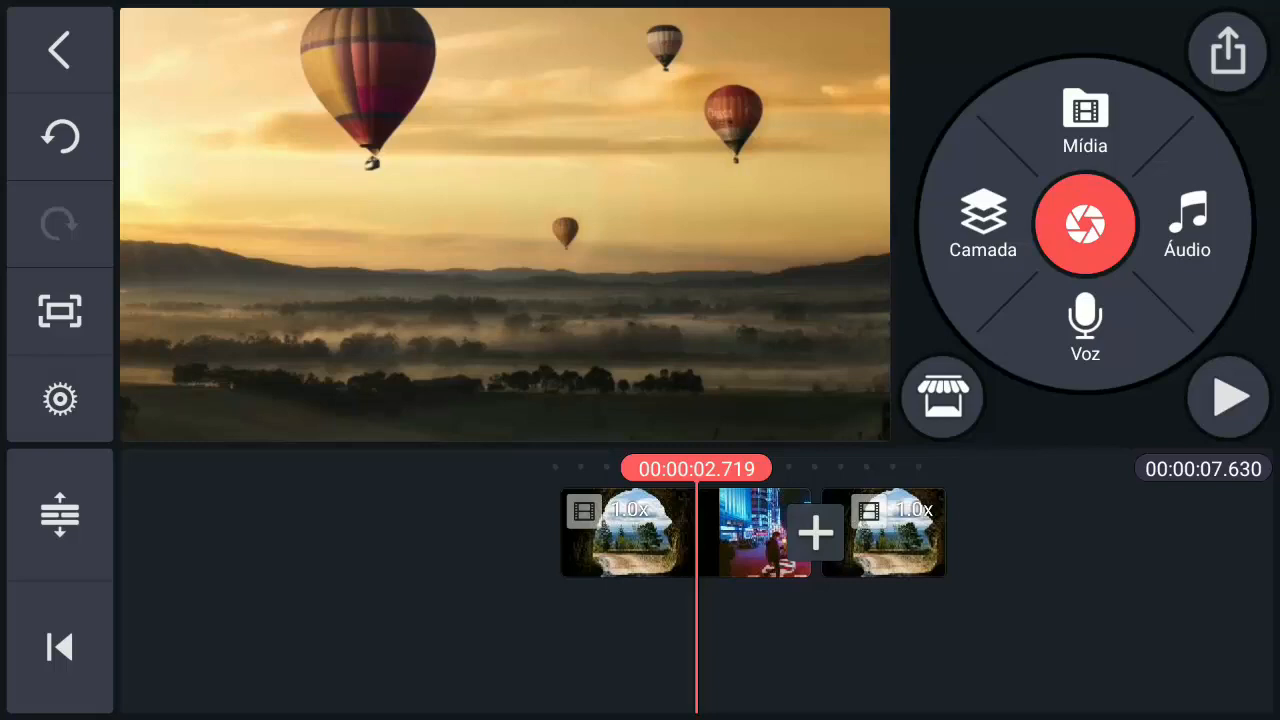
Add the logo GIF as a media layer and stretch it to about 4.5 seconds
left_click(983, 225)
left_click(905, 78)
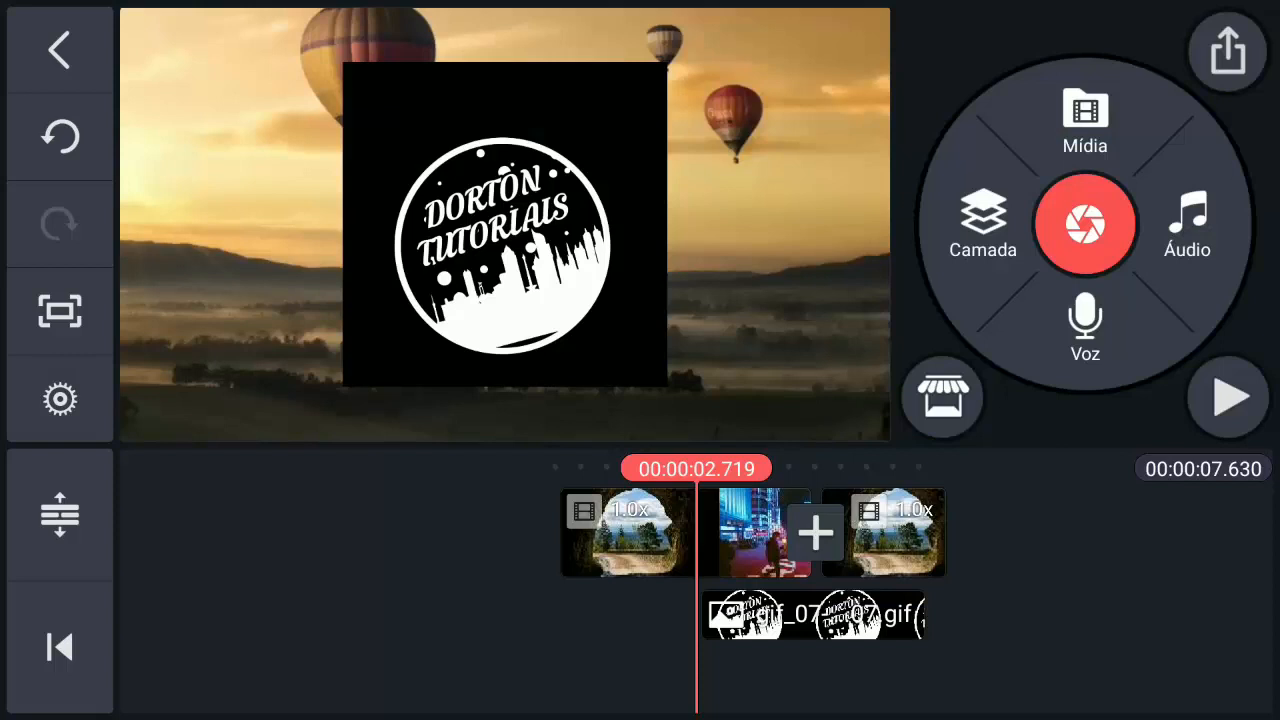
left_click(815, 615)
left_click_drag(943, 643, 957, 636)
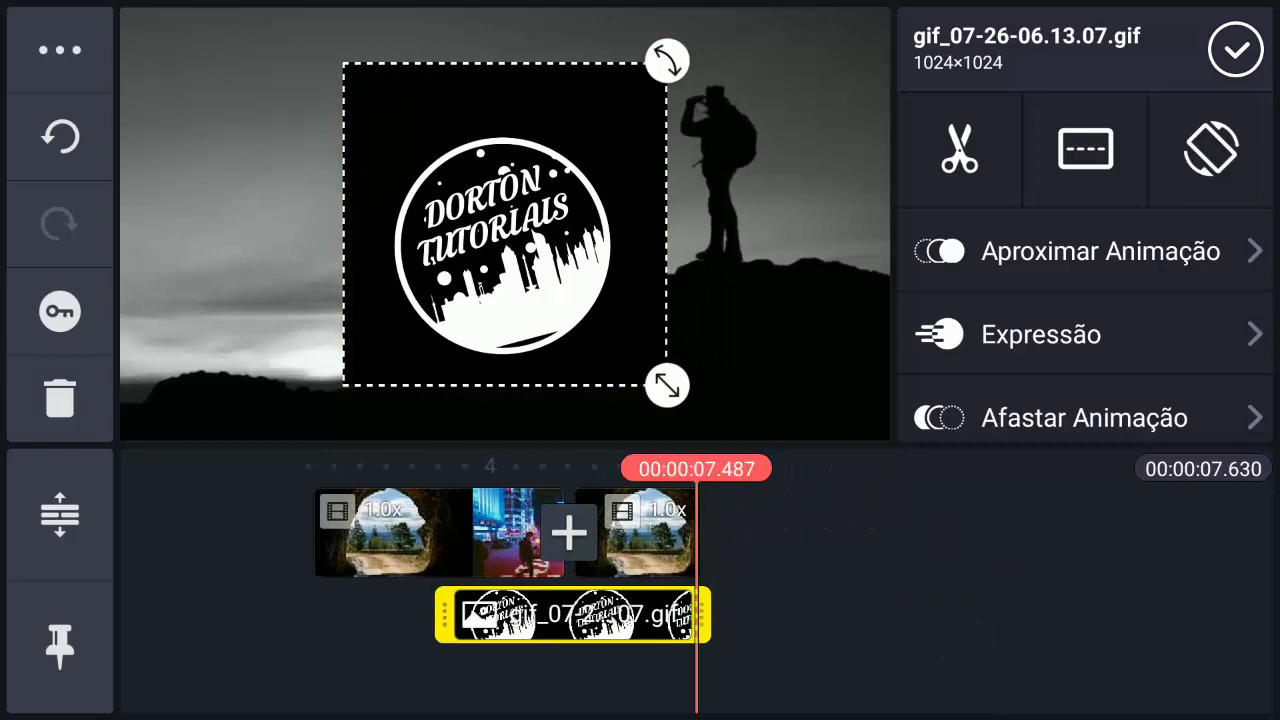
left_click(1240, 45)
left_click_drag(871, 666, 1020, 649)
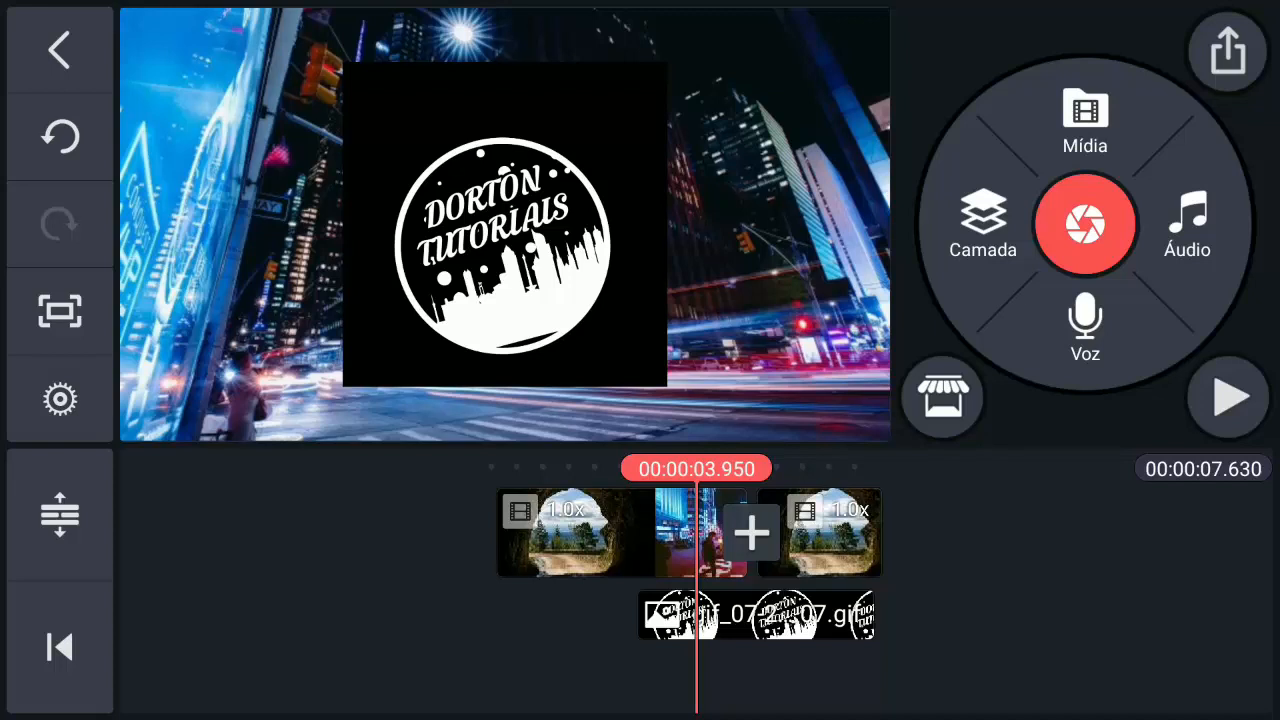
Mask the logo layer into a circle and pull all four mask edges inward around it
left_click(808, 620)
left_click_drag(1181, 340, 1255, 88)
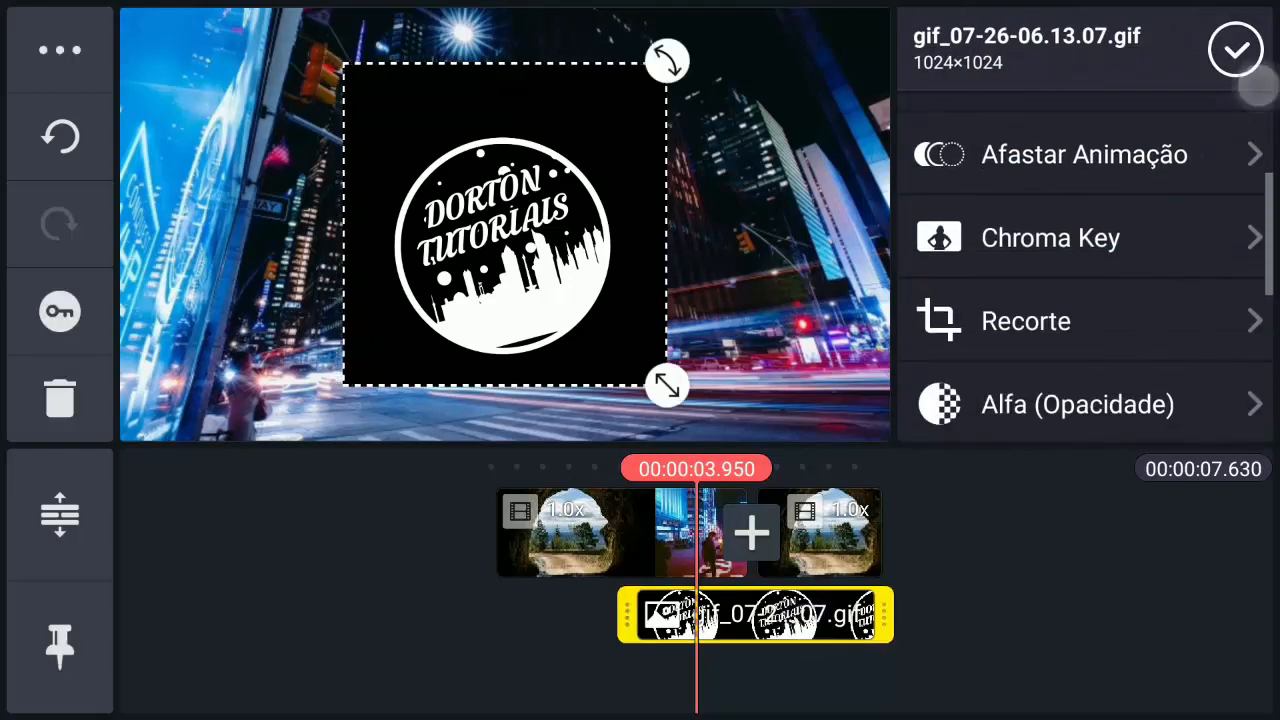
left_click(1149, 306)
left_click(1205, 142)
left_click(1085, 239)
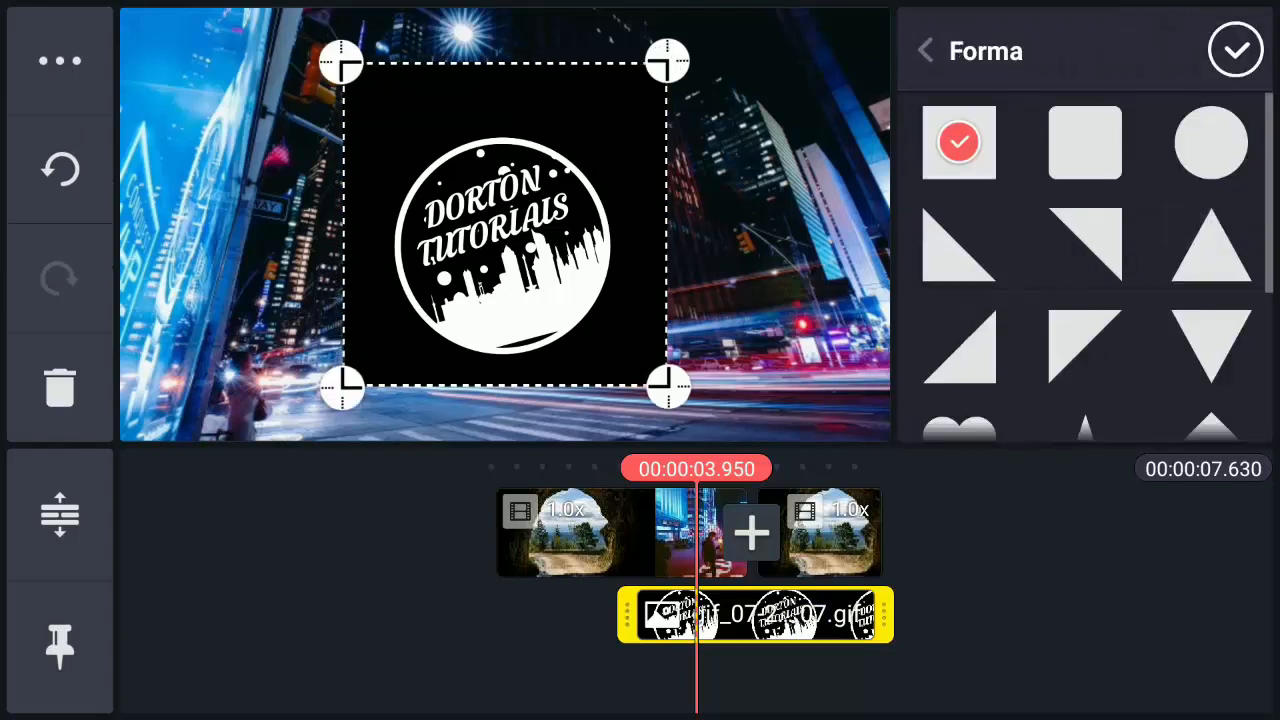
left_click(1210, 142)
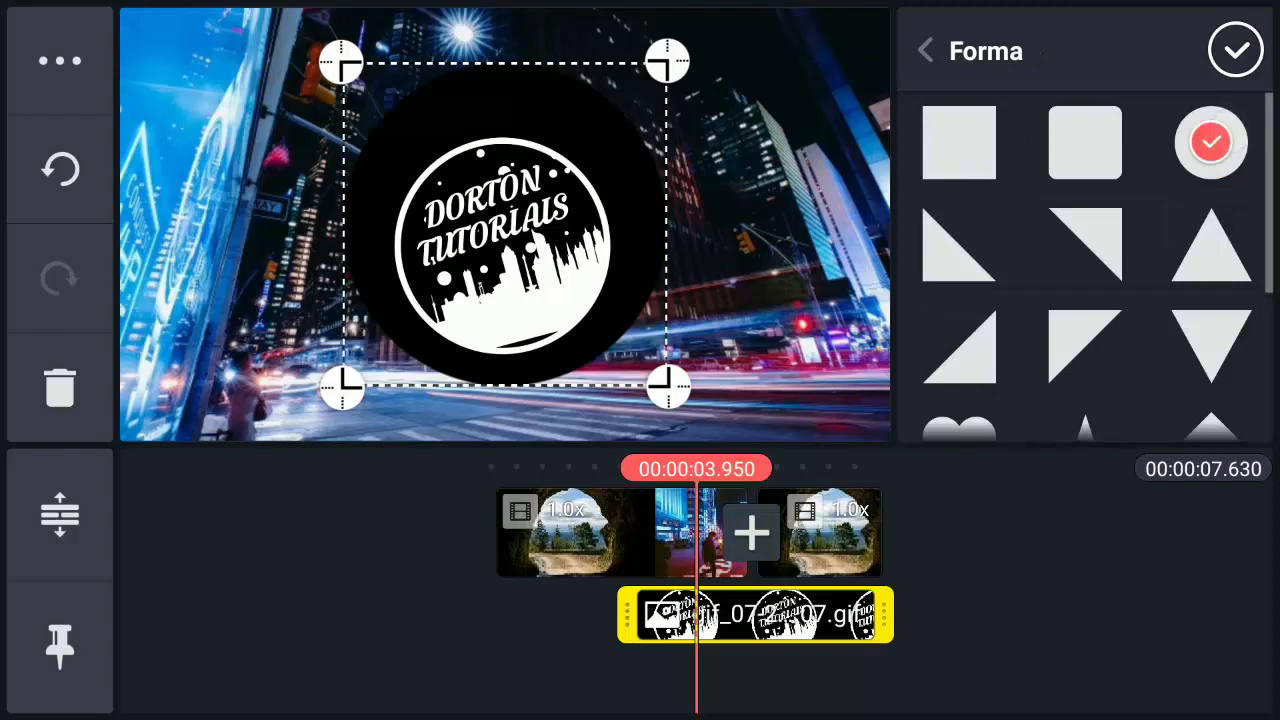
left_click_drag(667, 385, 672, 357)
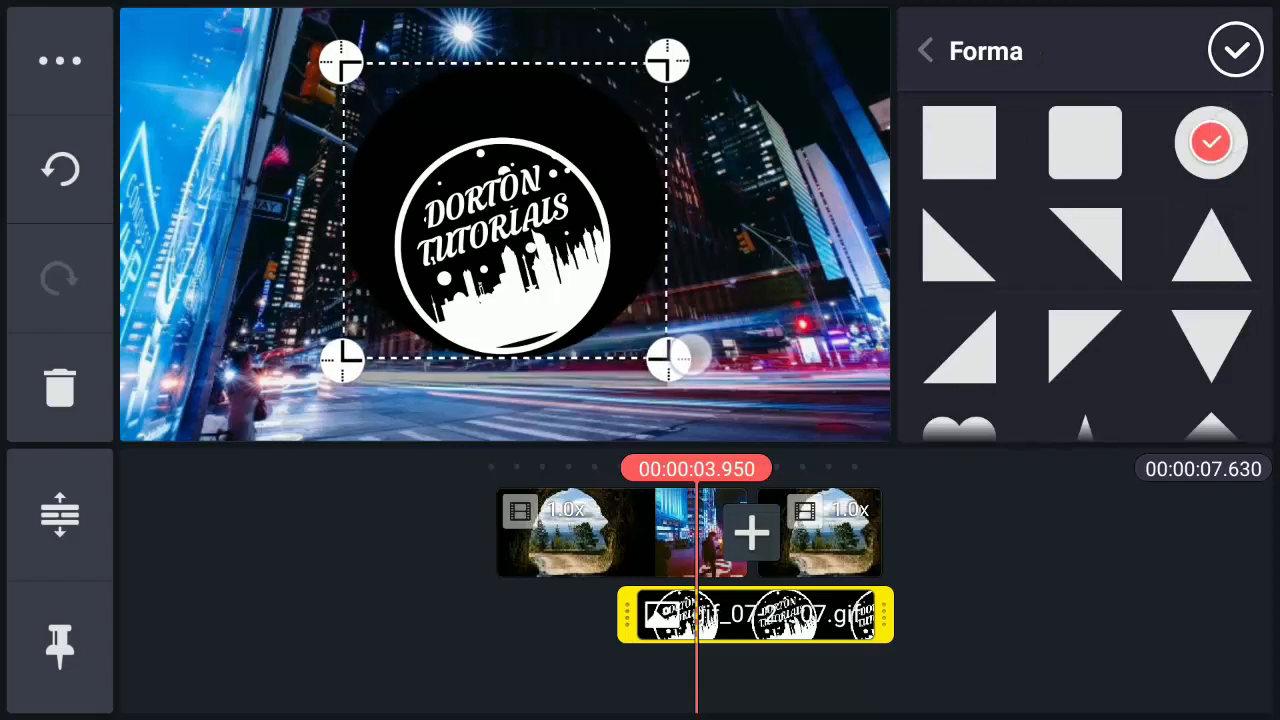
left_click_drag(682, 78, 684, 142)
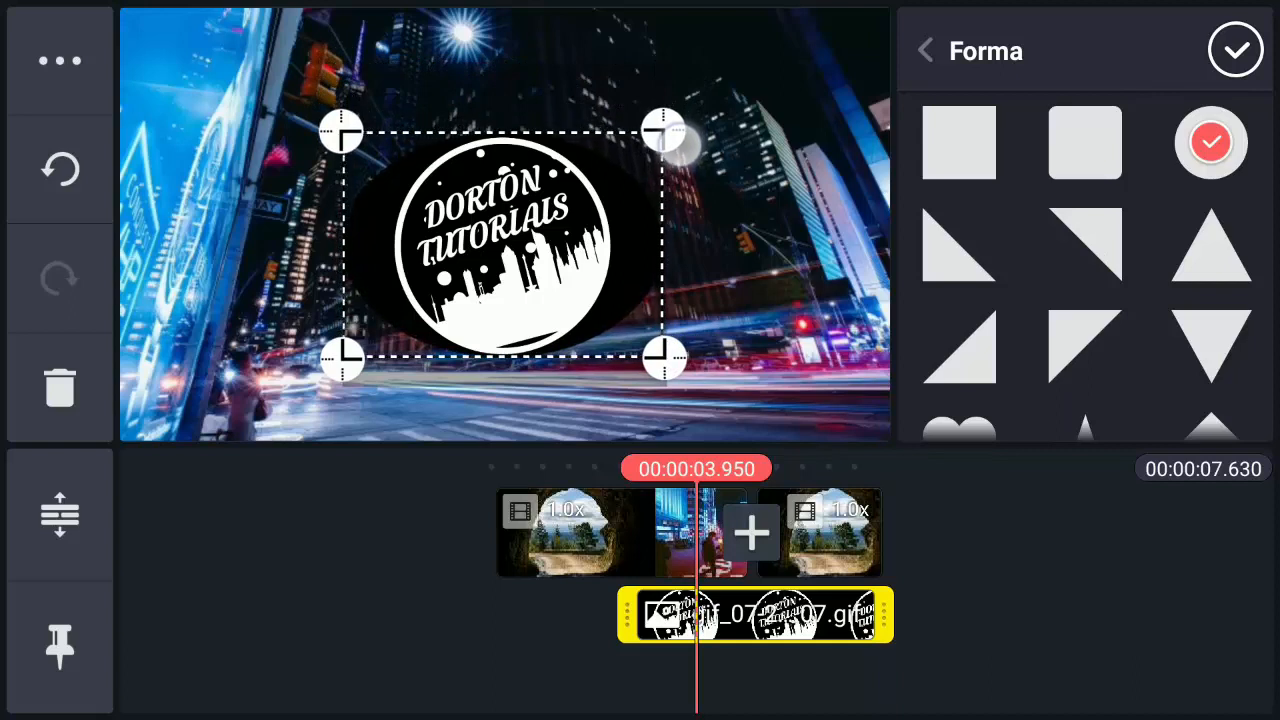
left_click_drag(694, 360, 650, 360)
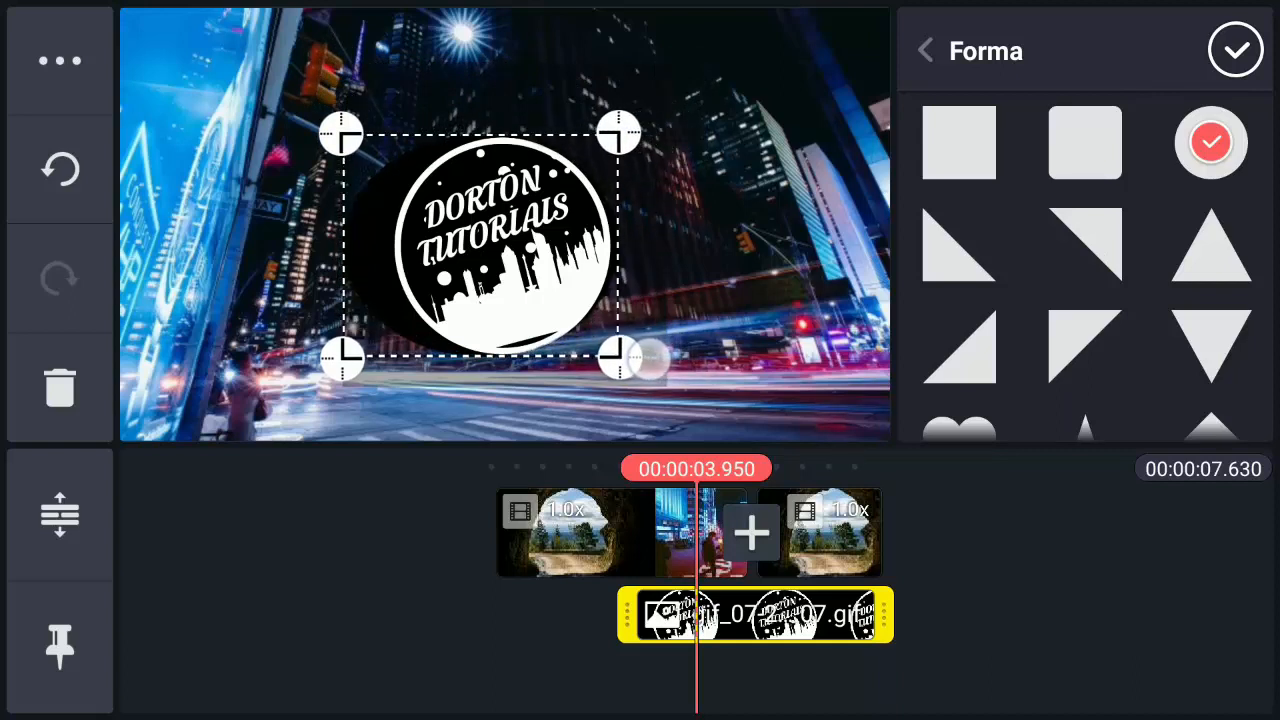
left_click_drag(342, 355, 386, 342)
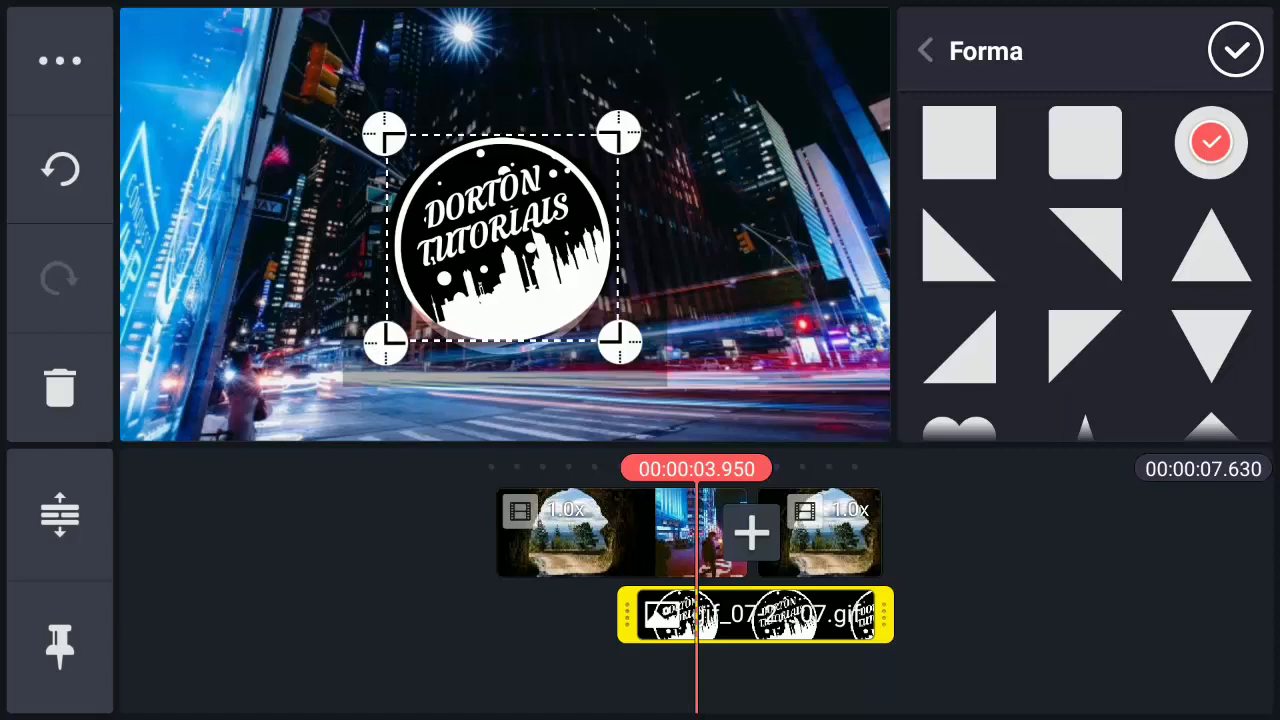
left_click(1236, 50)
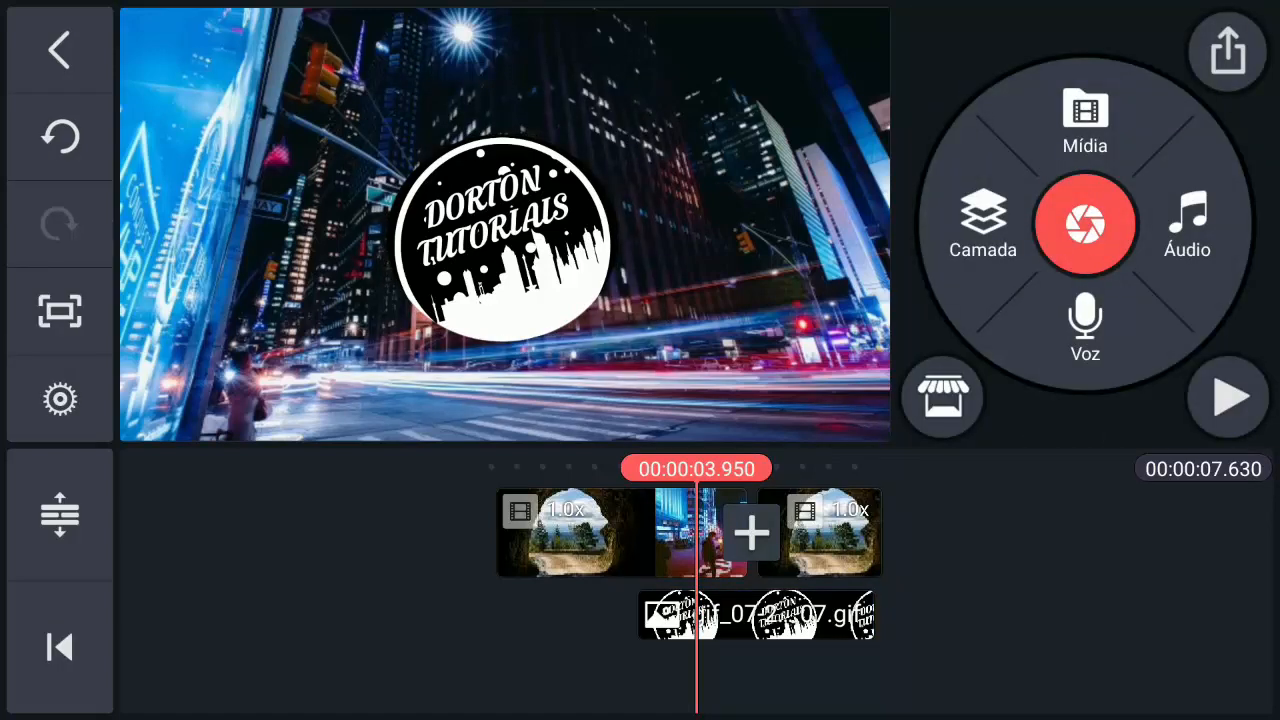
Nudge the logo slightly up and right and tighten the mask frame from the right
left_click(760, 614)
left_click_drag(502, 240, 520, 196)
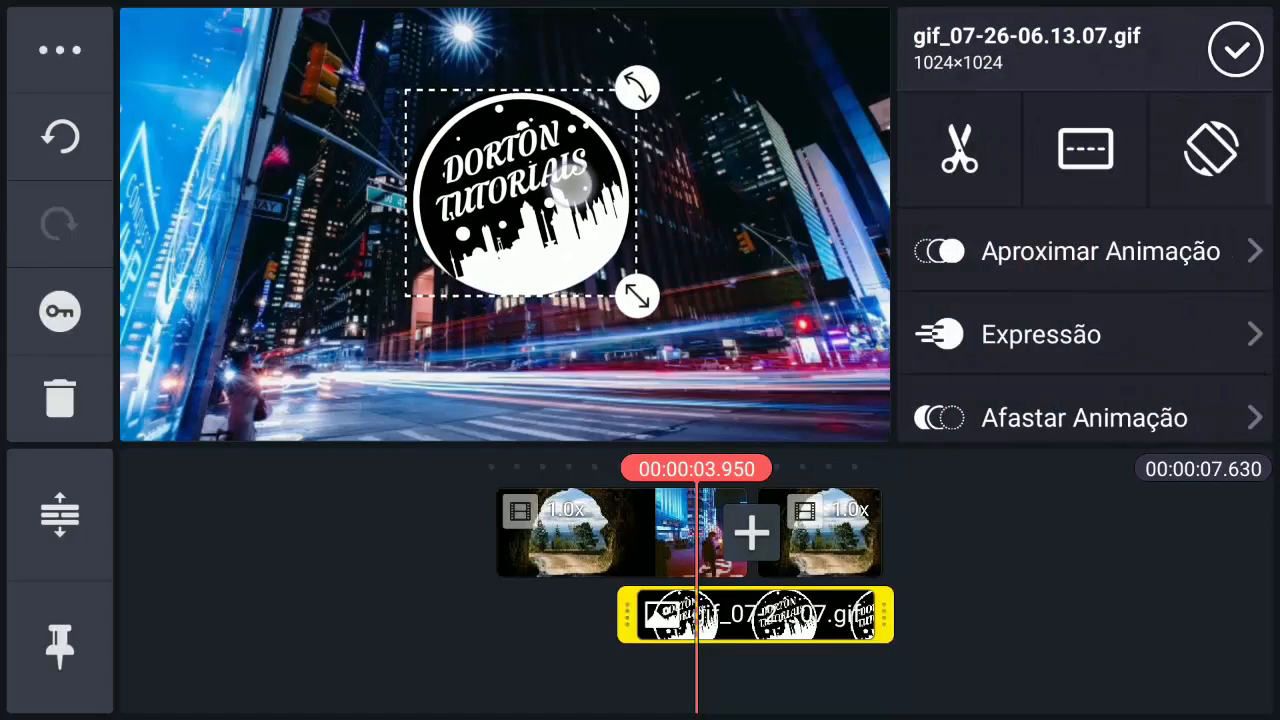
scroll(1085, 300, "down", 2)
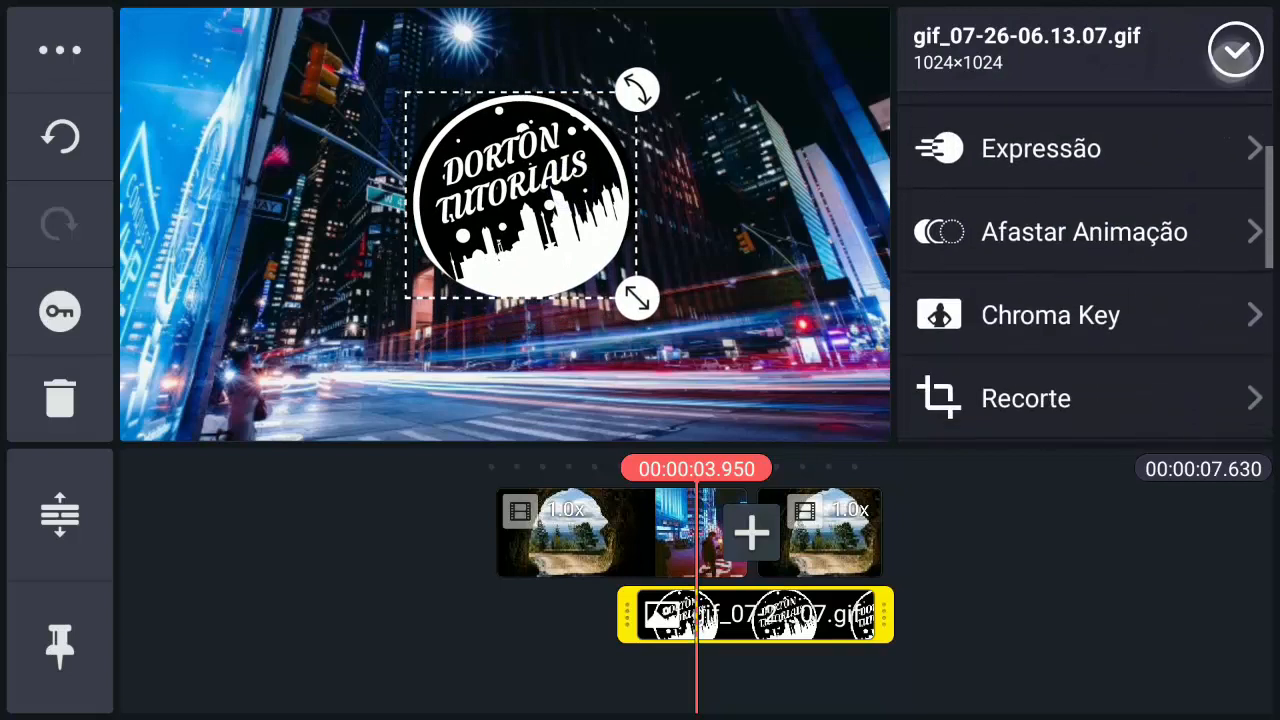
left_click(1010, 397)
left_click_drag(651, 294, 670, 318)
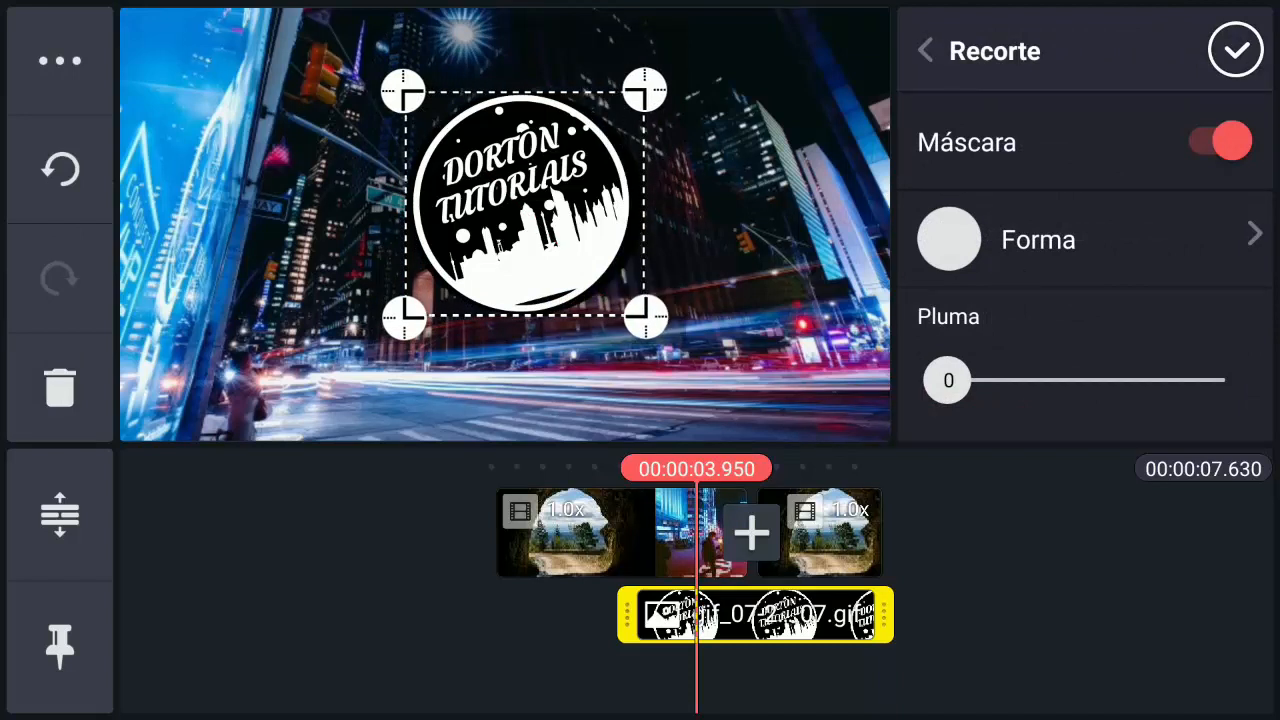
left_click_drag(665, 320, 650, 318)
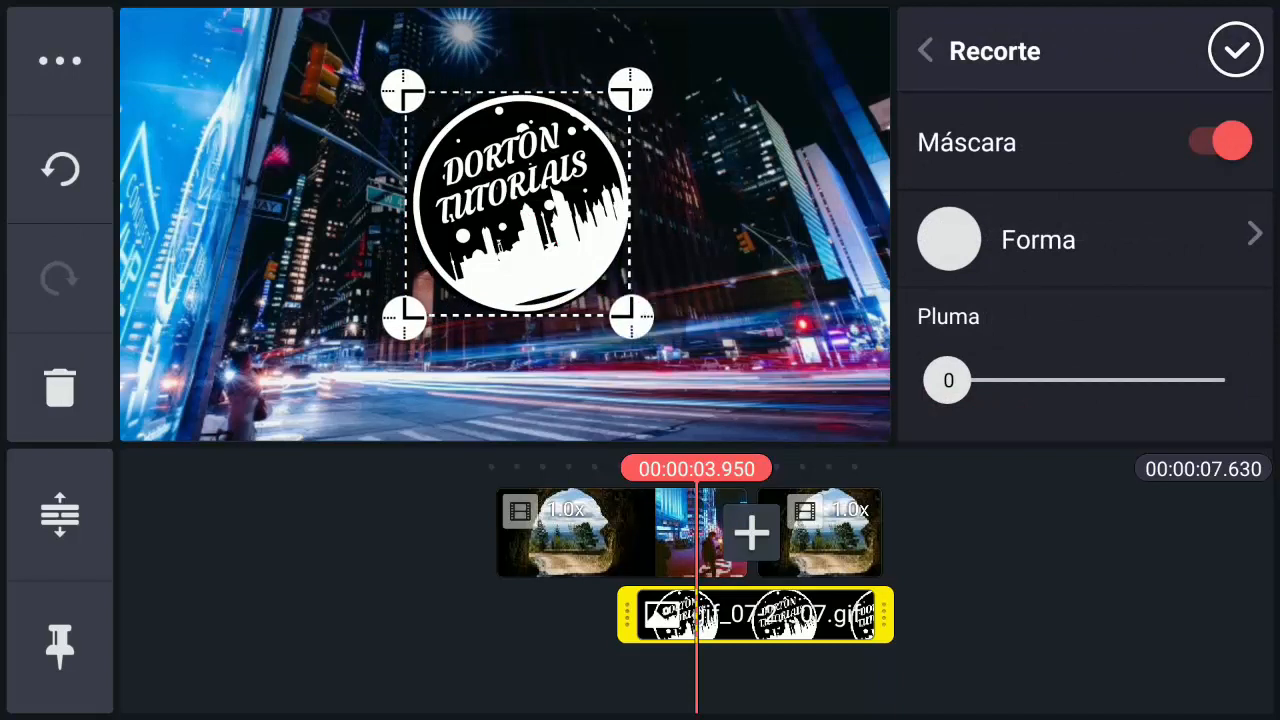
left_click(1238, 48)
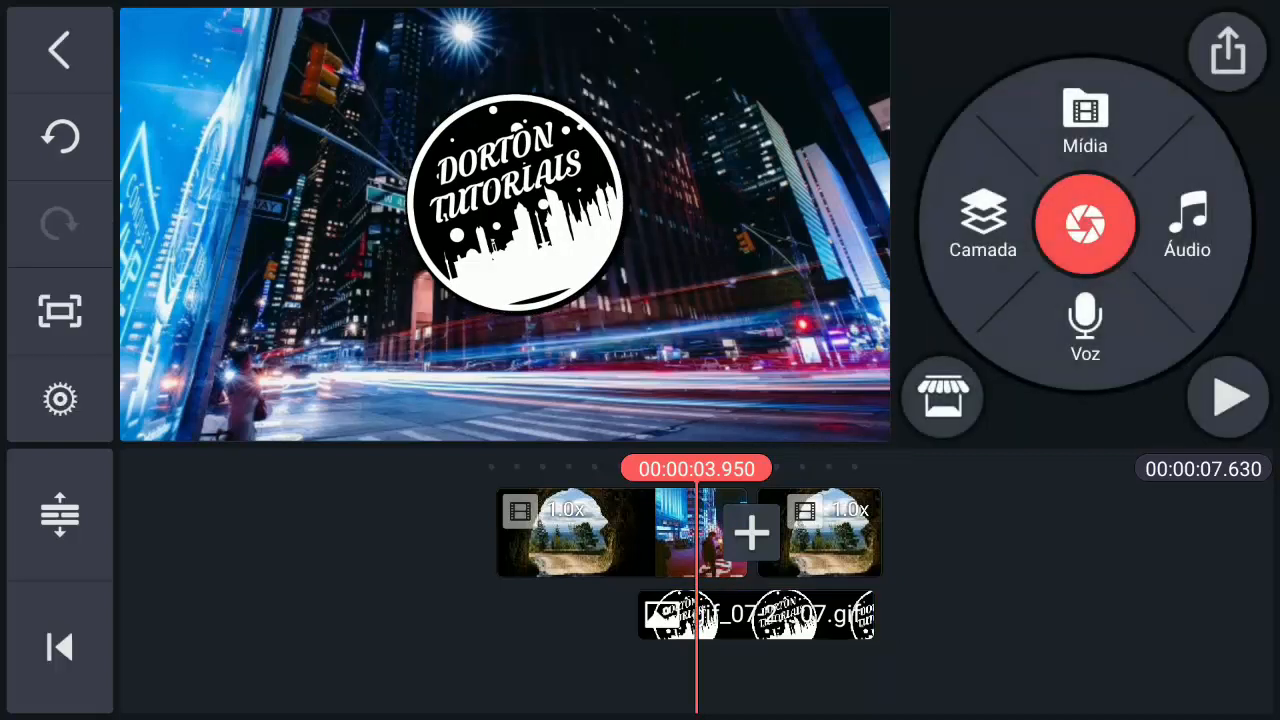
left_click_drag(1005, 628, 1068, 628)
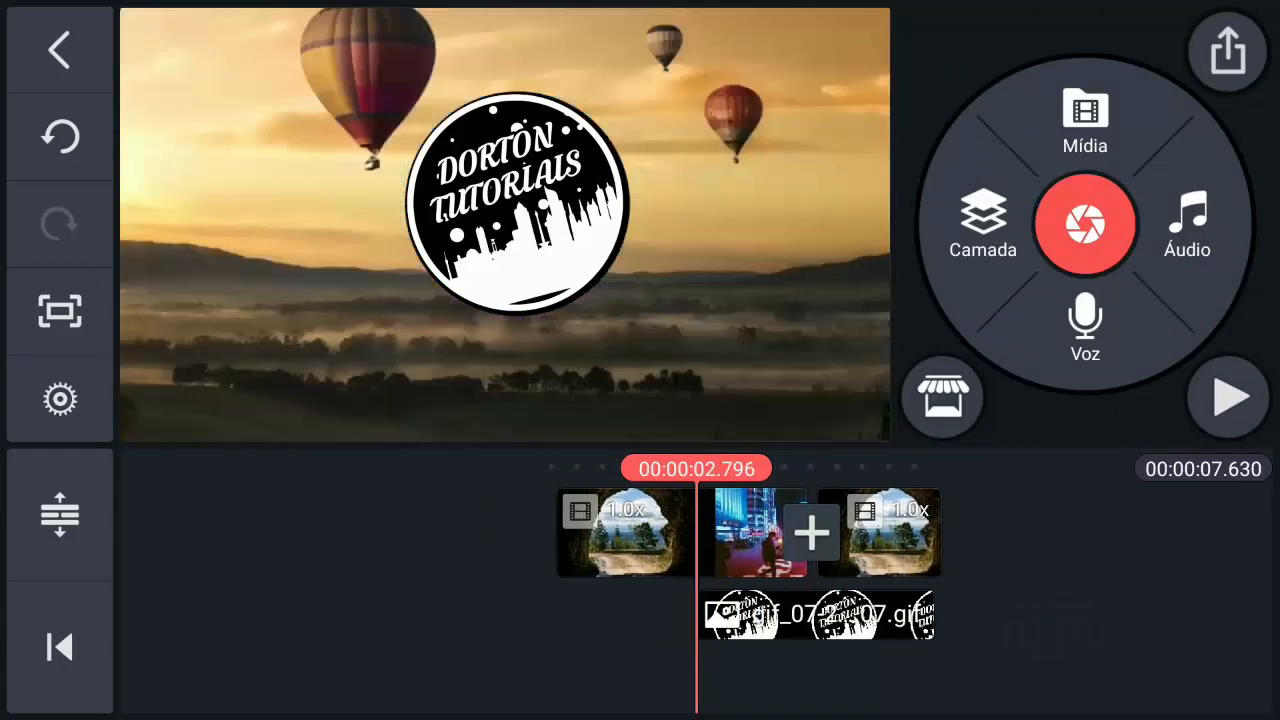
Keyframe the logo to grow from a small circle to full size by about 6.7 s, then play the preview
left_click(769, 618)
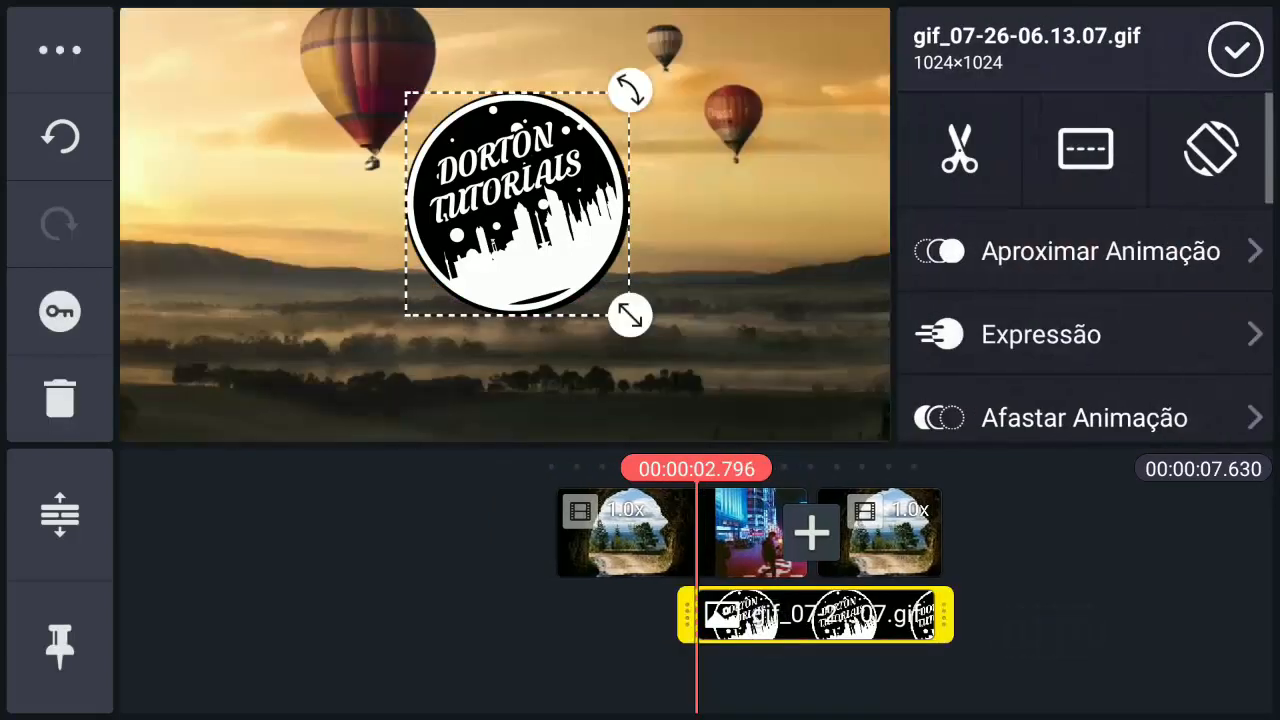
left_click_drag(630, 316, 576, 250)
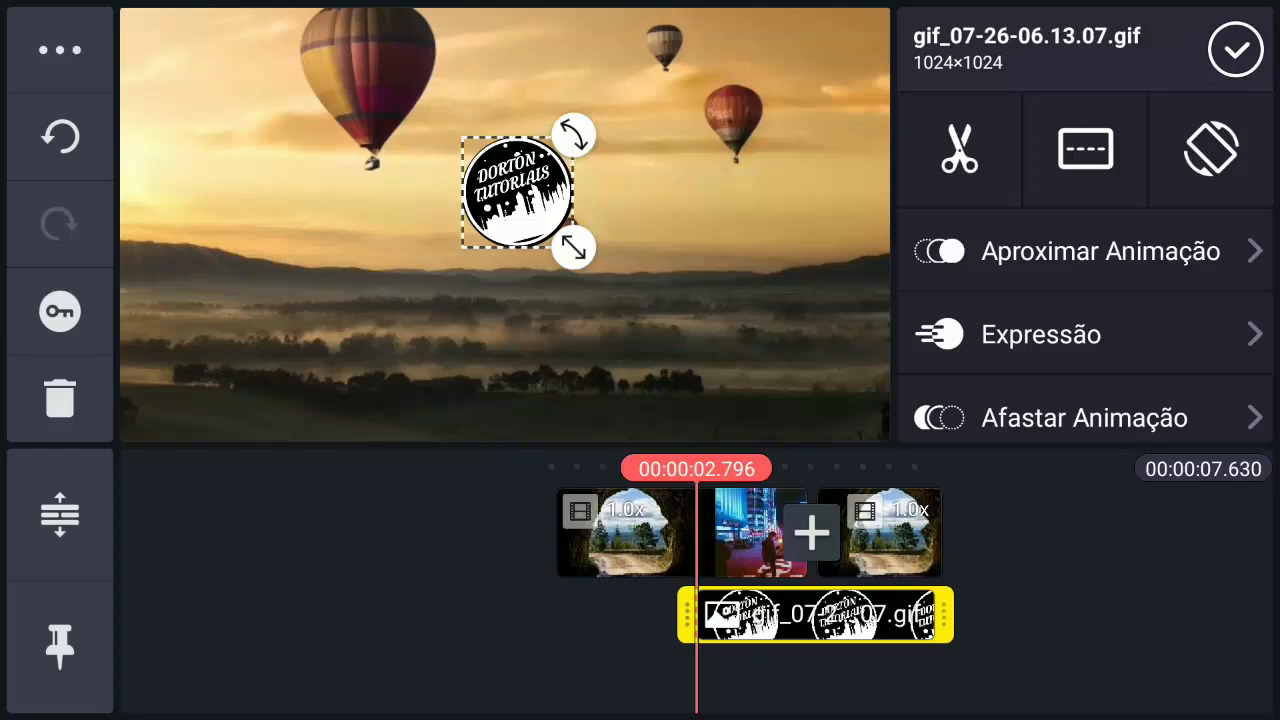
left_click(60, 311)
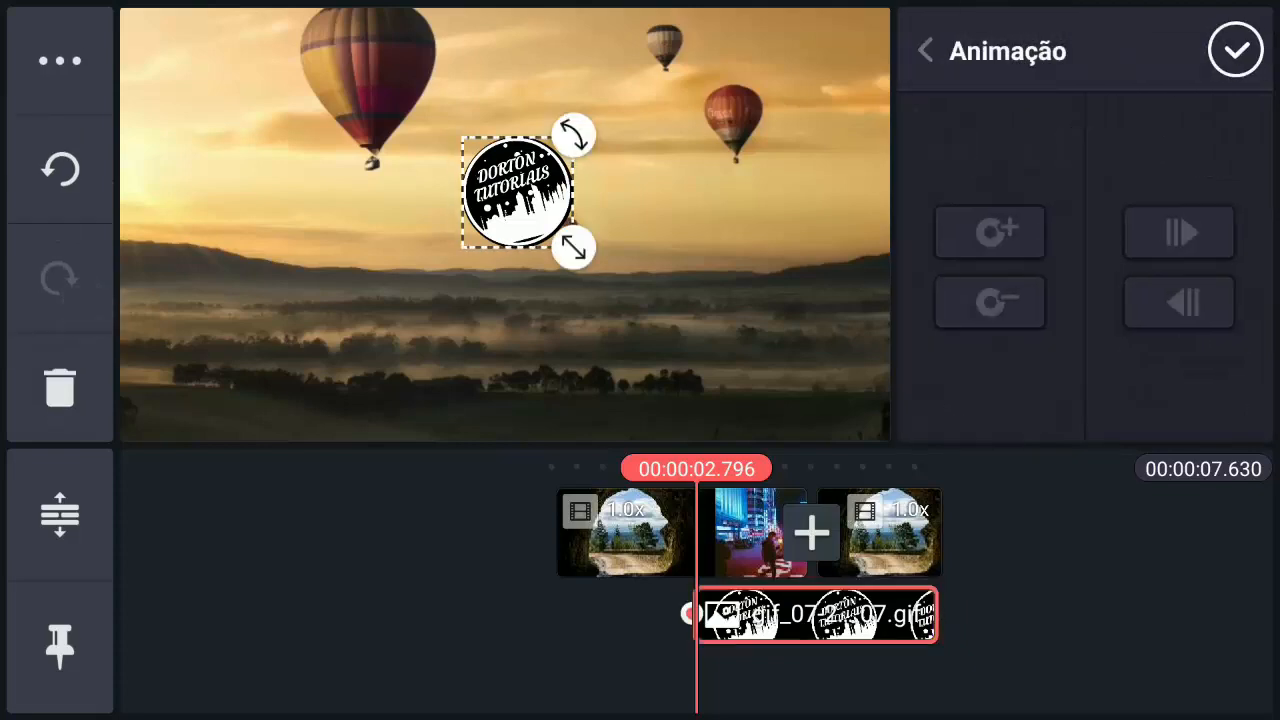
left_click_drag(1213, 611, 948, 633)
mouse_move(573, 247)
left_mouse_down()
mouse_move(634, 309)
mouse_move(691, 334)
left_mouse_up()
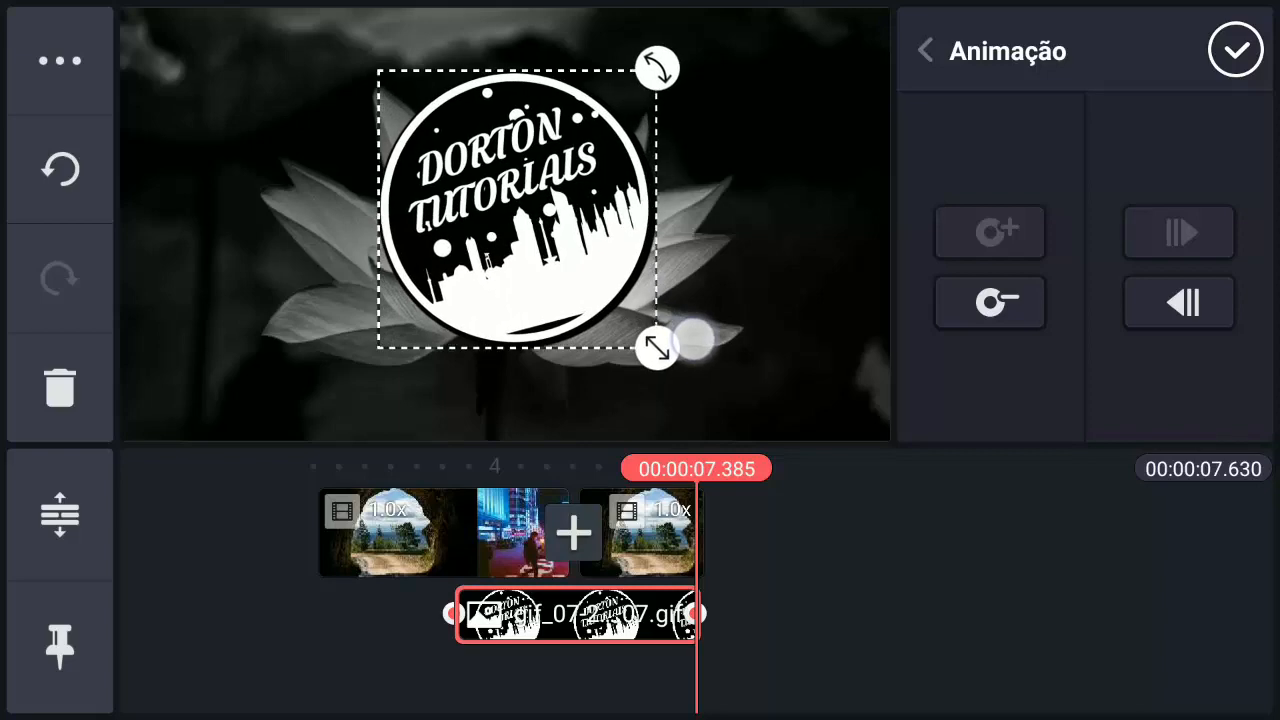
left_click(1236, 50)
left_click_drag(877, 669, 1257, 669)
left_click(1228, 397)
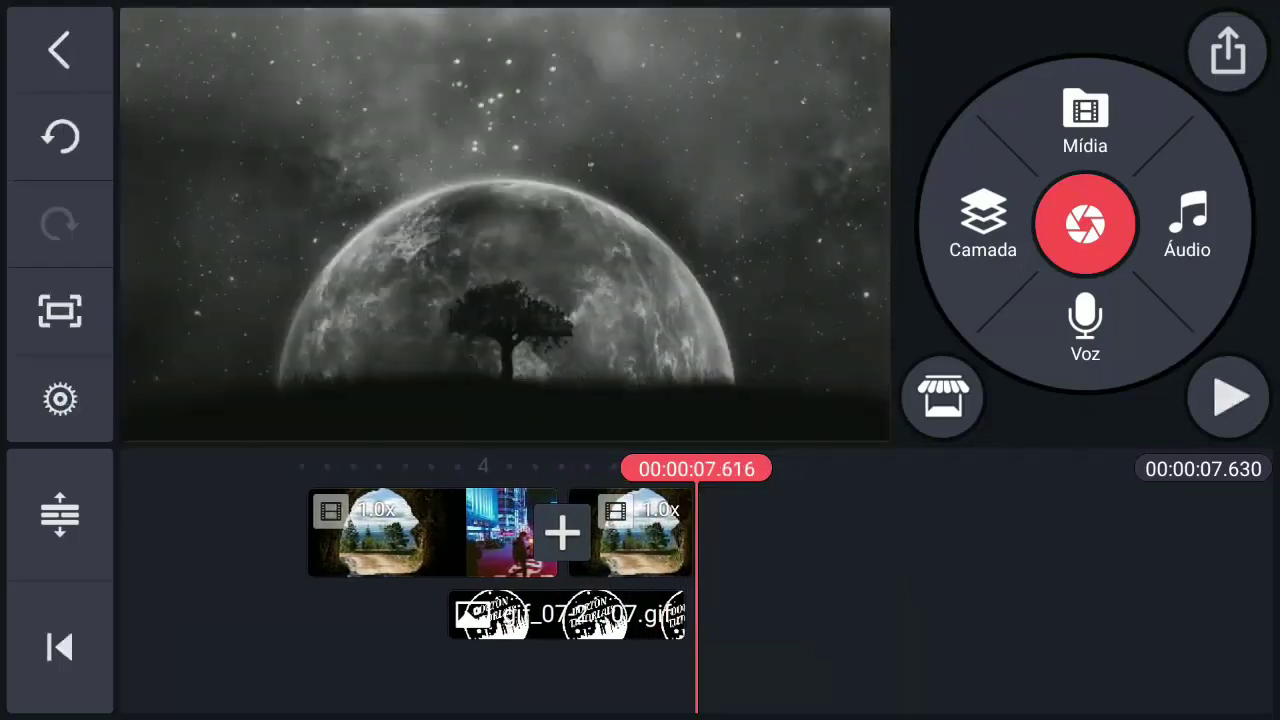
Give the logo a Desvanecer fade-in entrance of 1.5 s and play the preview
left_click_drag(849, 628, 1077, 614)
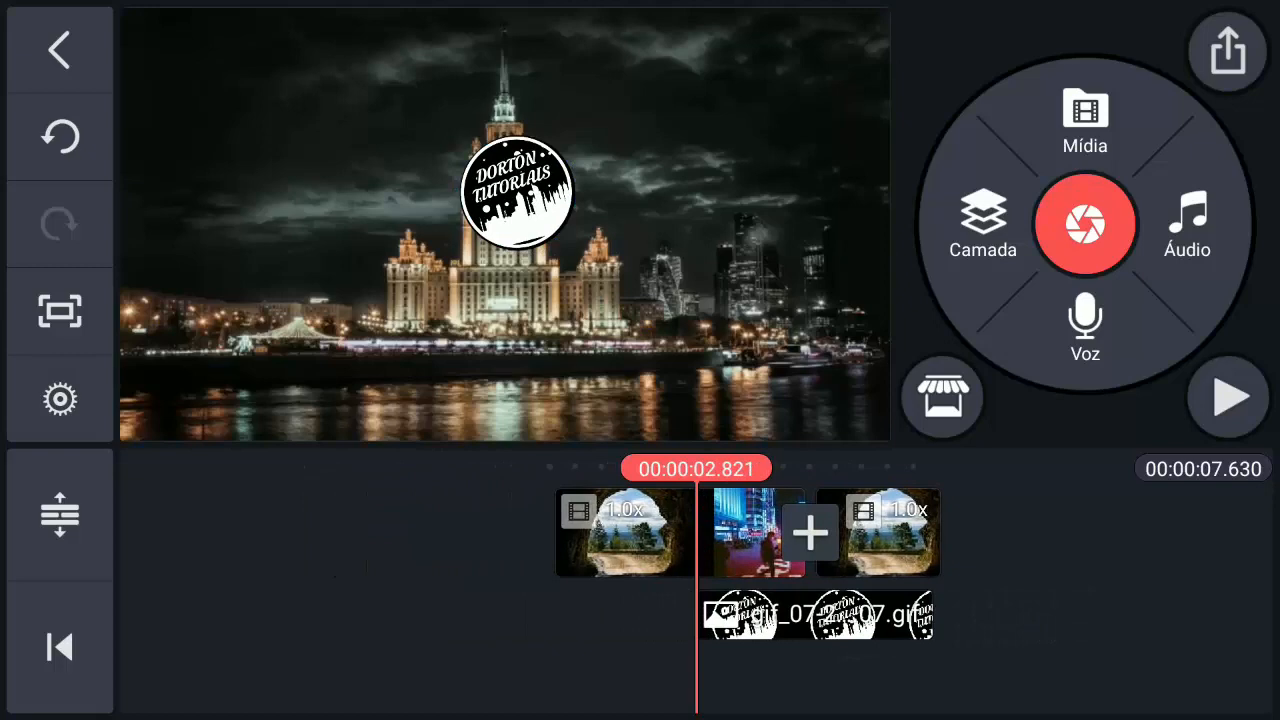
left_click(845, 625)
left_click(1166, 240)
left_click(1049, 222)
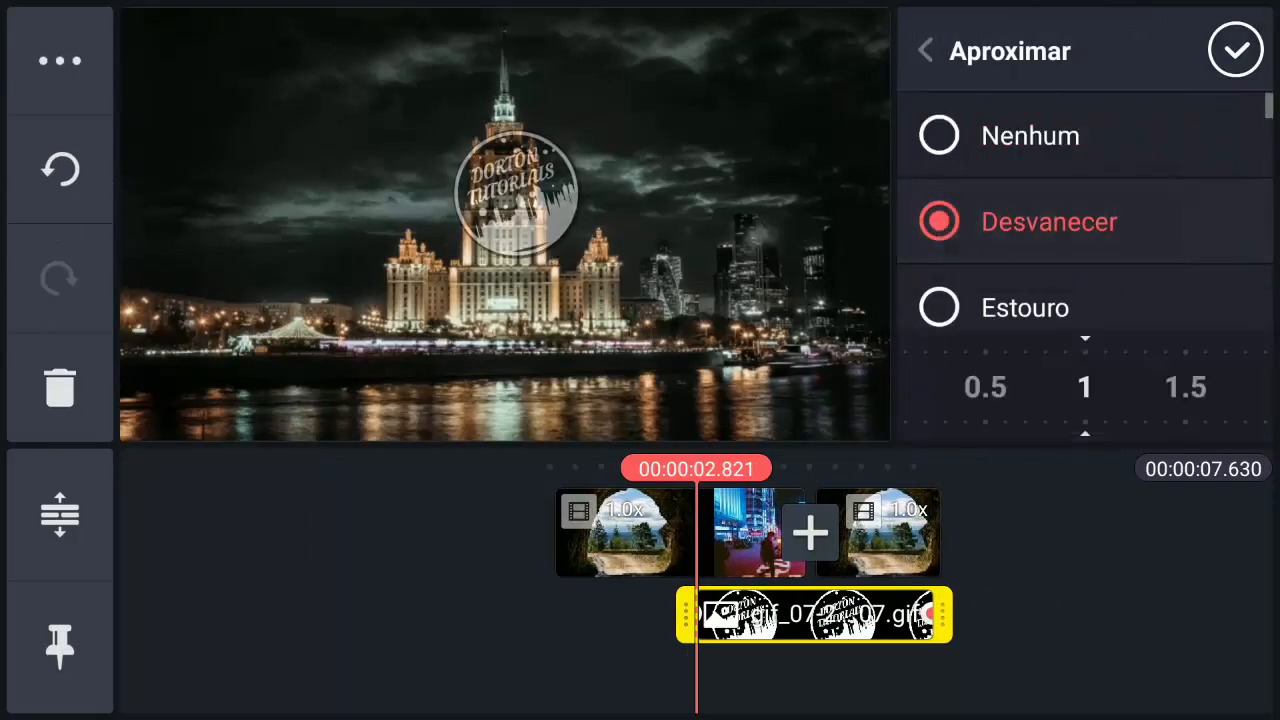
mouse_move(1229, 381)
left_mouse_down()
mouse_move(1140, 400)
mouse_move(960, 405)
left_mouse_up()
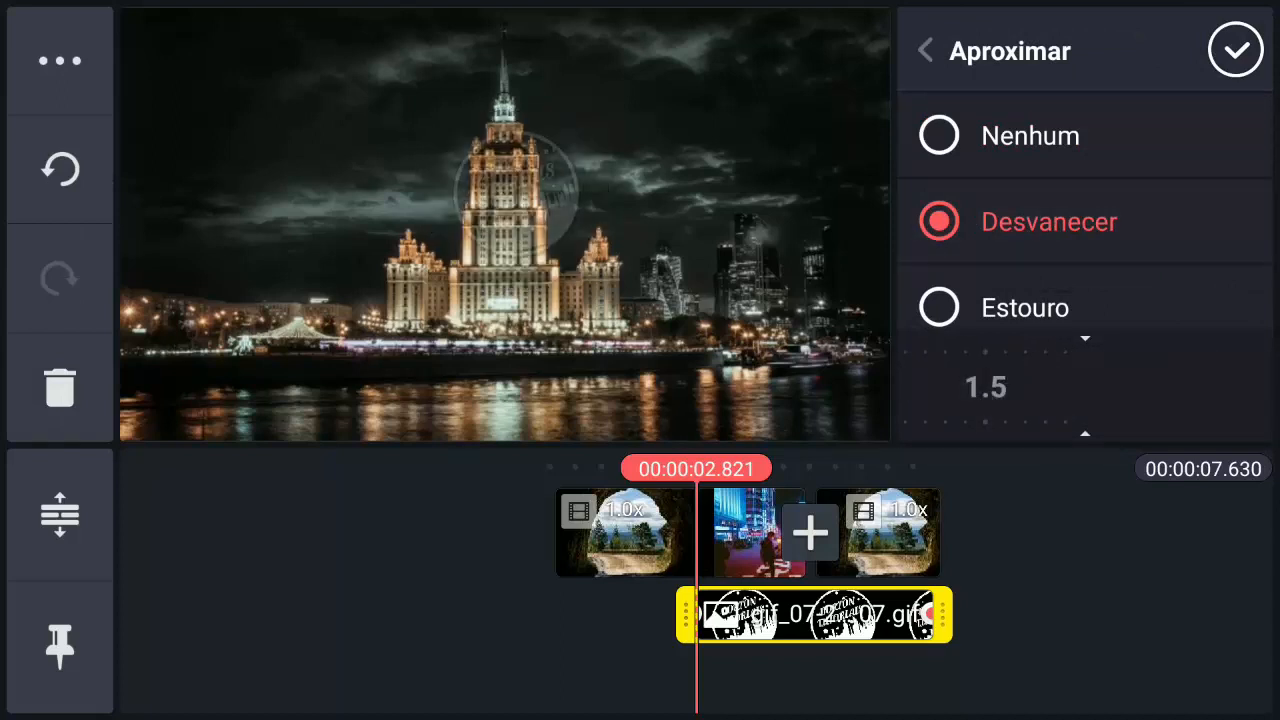
left_click(1236, 50)
left_click_drag(1099, 617, 1249, 617)
left_click(1229, 397)
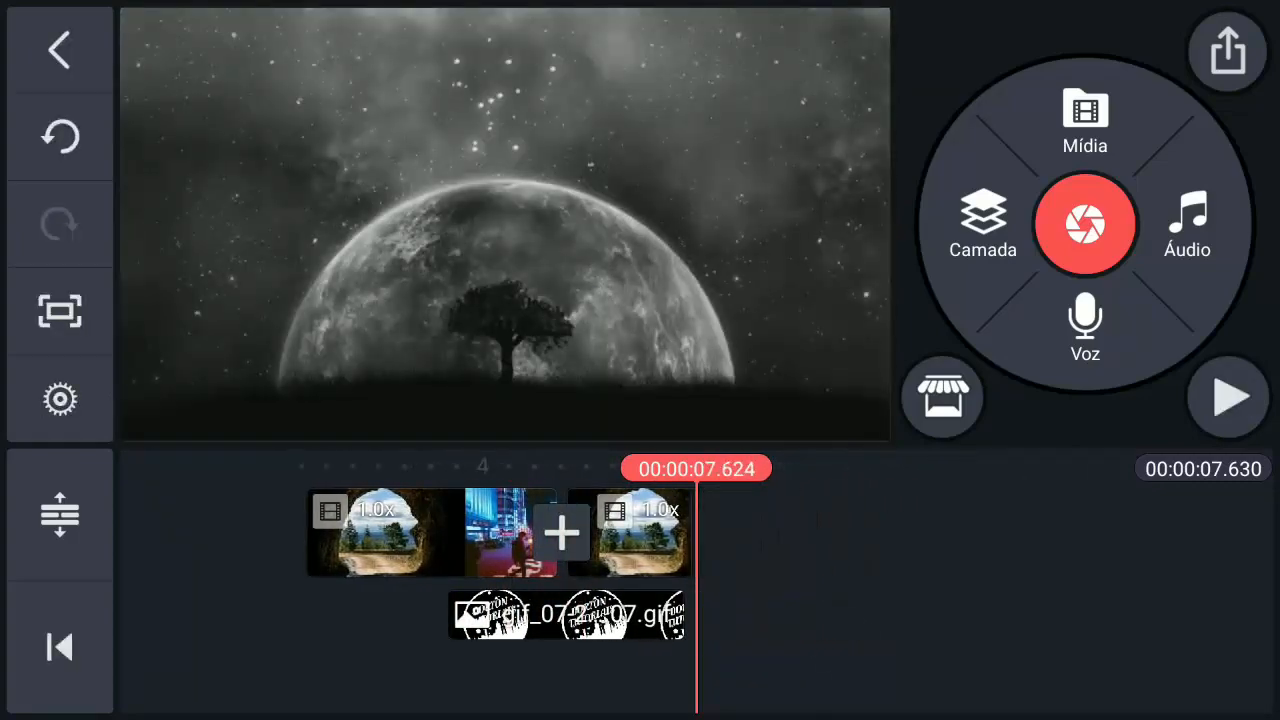
left_click_drag(845, 634, 1001, 640)
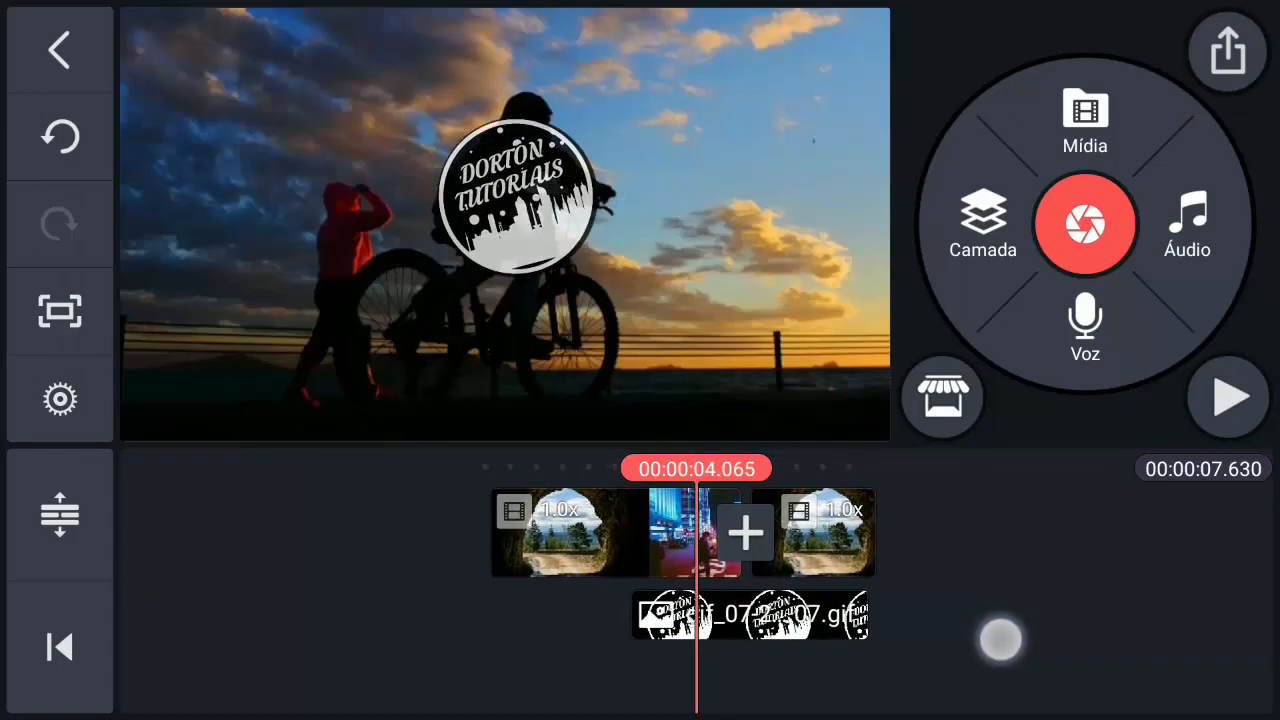
Add a black Cor Sólida media layer and stretch it to cover the whole frame
left_click(983, 225)
left_click(908, 75)
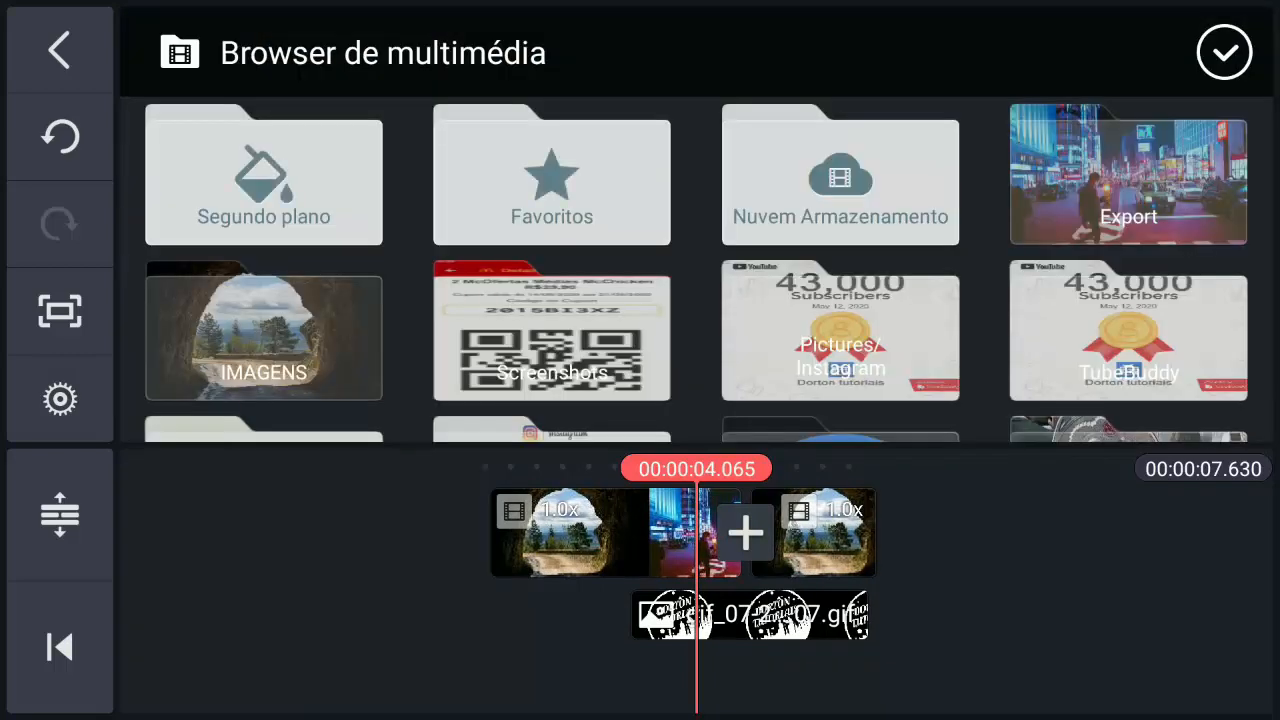
left_click(263, 180)
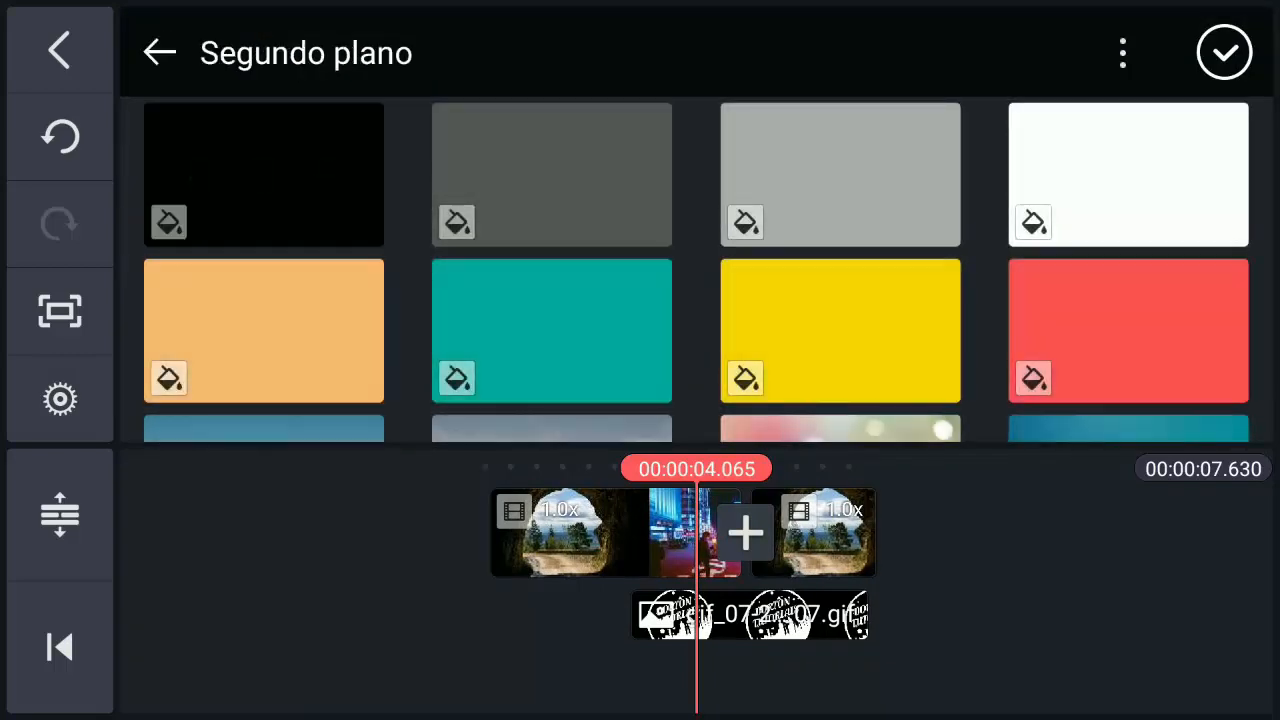
left_click(263, 174)
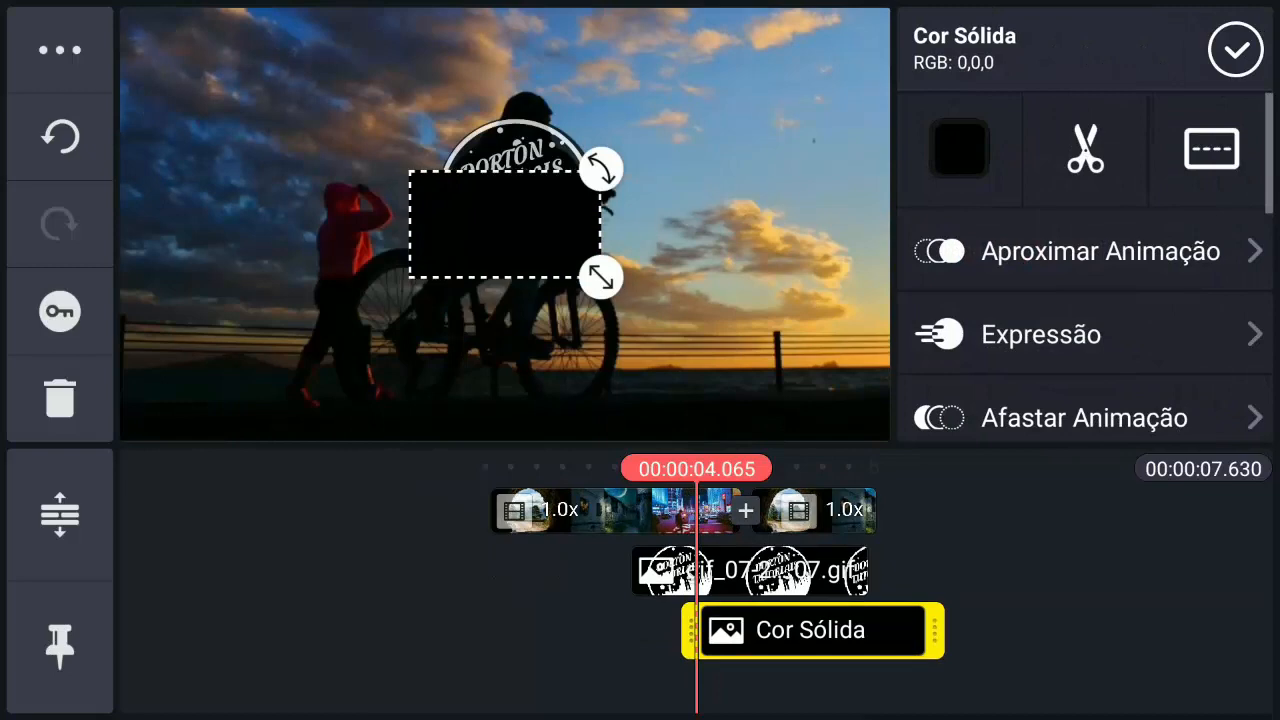
mouse_move(600, 277)
left_mouse_down()
mouse_move(823, 391)
mouse_move(931, 423)
left_mouse_up()
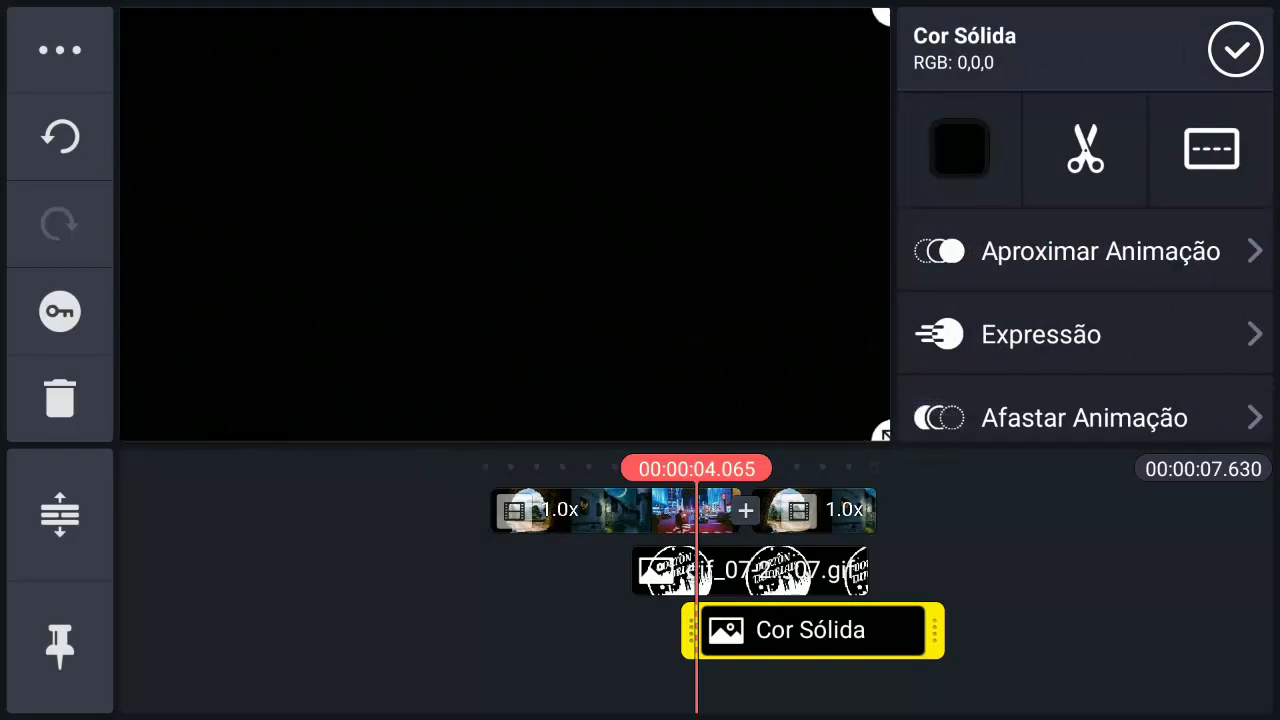
Trim the black layer's right edge to roughly three and a half seconds near the end
left_click_drag(946, 659, 871, 657)
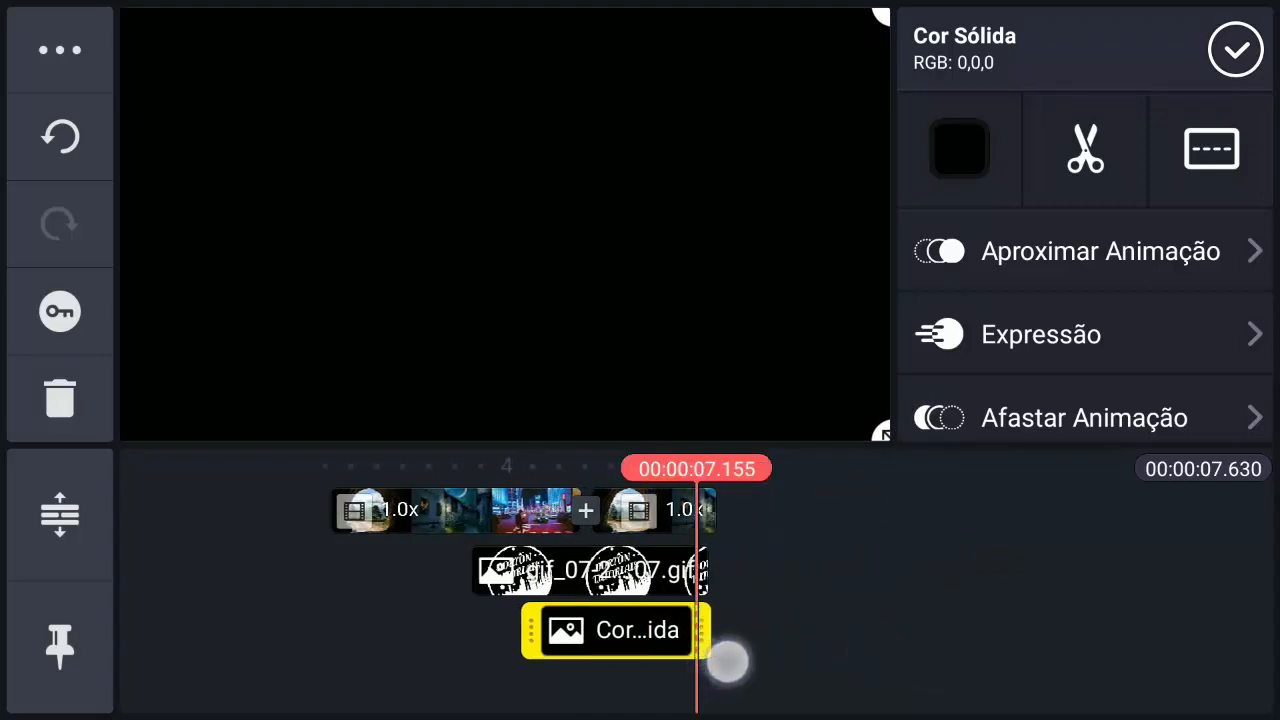
mouse_move(727, 661)
left_mouse_down()
mouse_move(711, 651)
mouse_move(724, 652)
left_mouse_up()
left_click(1236, 49)
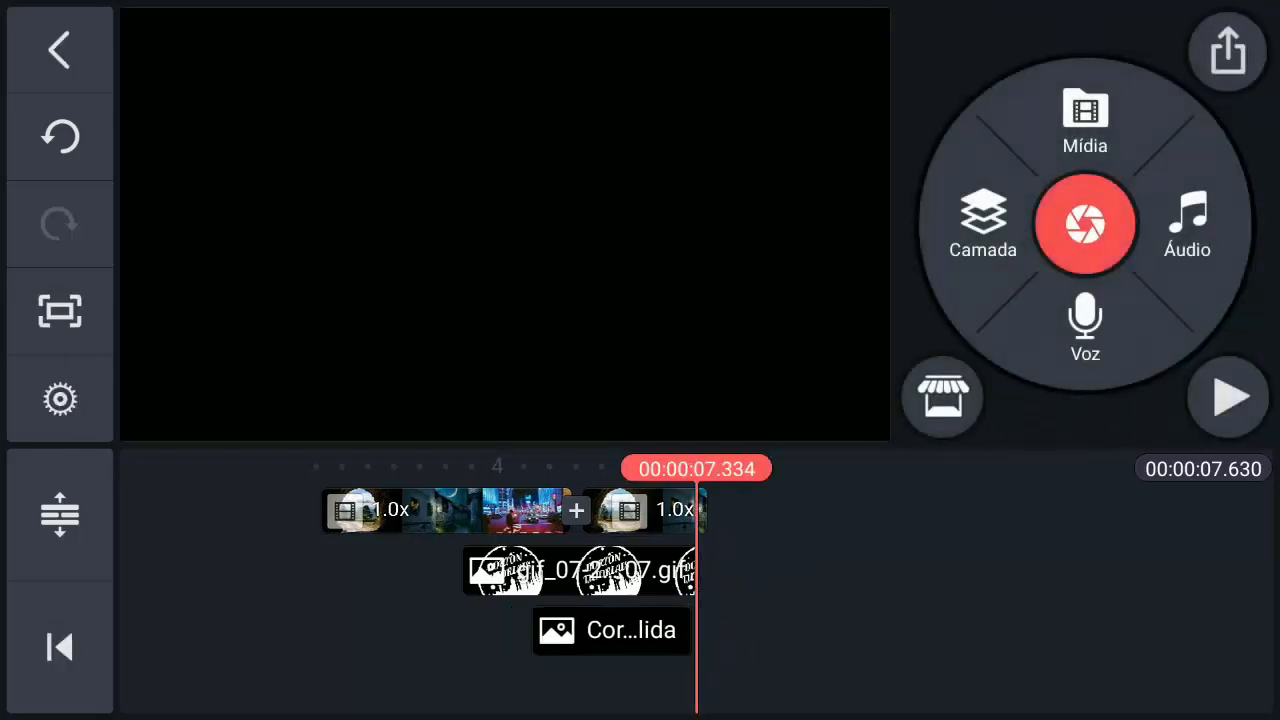
left_click(610, 630)
mouse_move(714, 667)
left_mouse_down()
mouse_move(710, 641)
mouse_move(723, 640)
left_mouse_up()
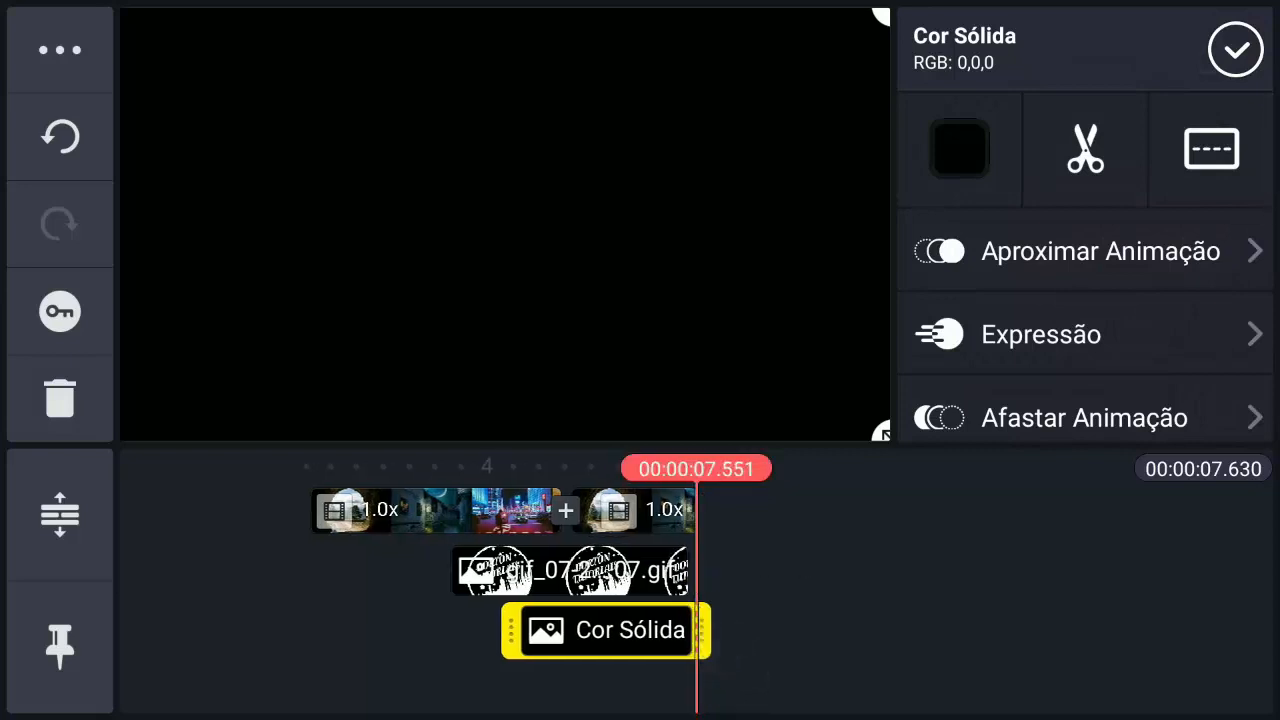
left_click(1236, 49)
left_click_drag(863, 654, 932, 658)
Give the black layer a one-second fade-in entrance animation
left_click(740, 630)
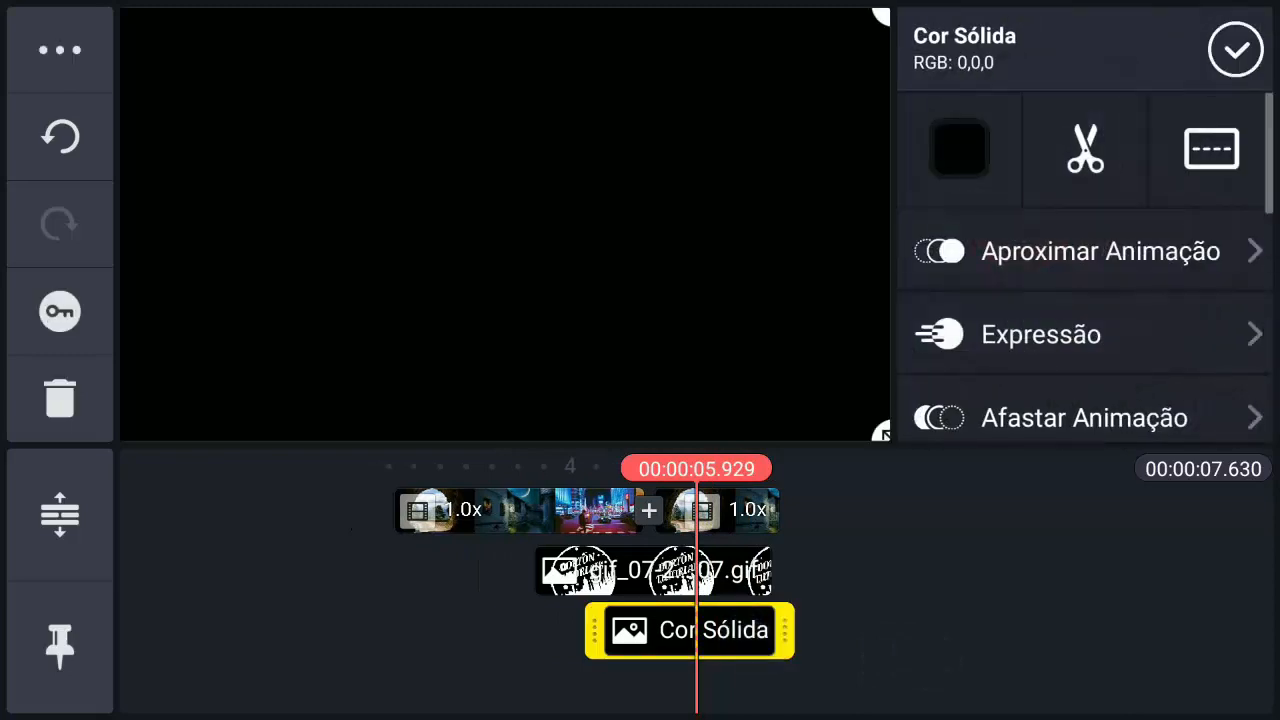
left_click(1100, 251)
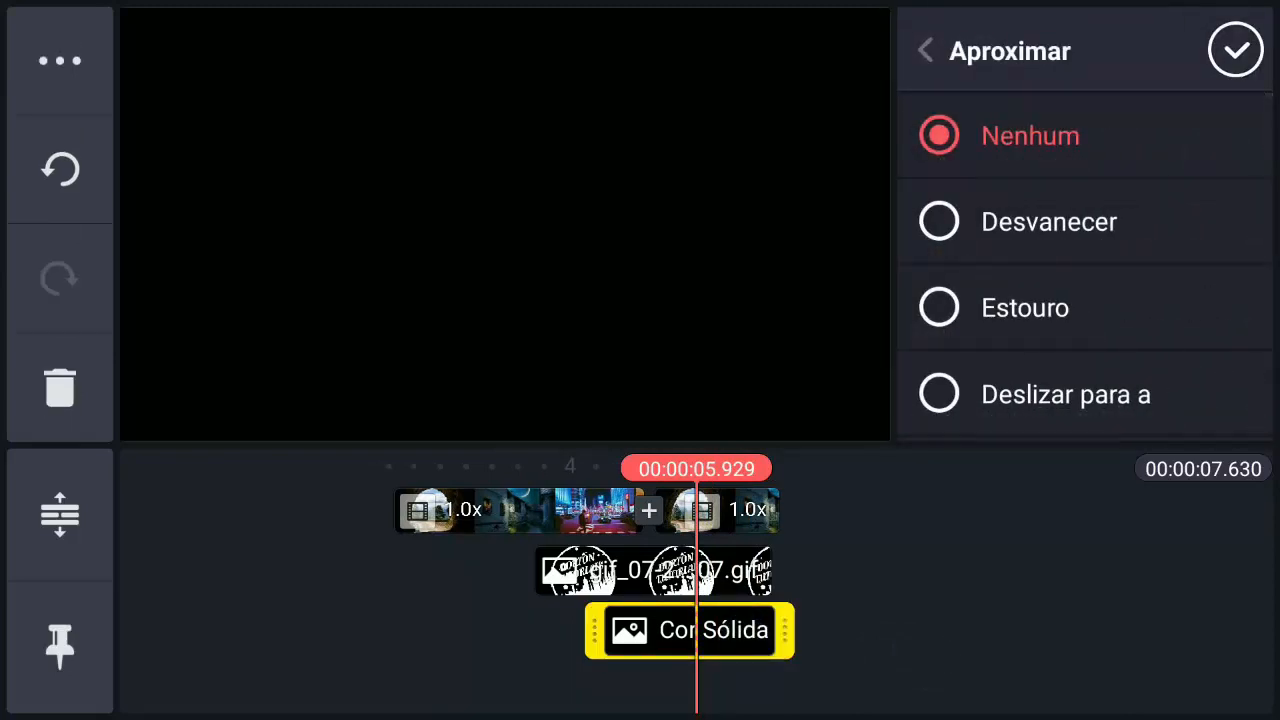
left_click(1040, 222)
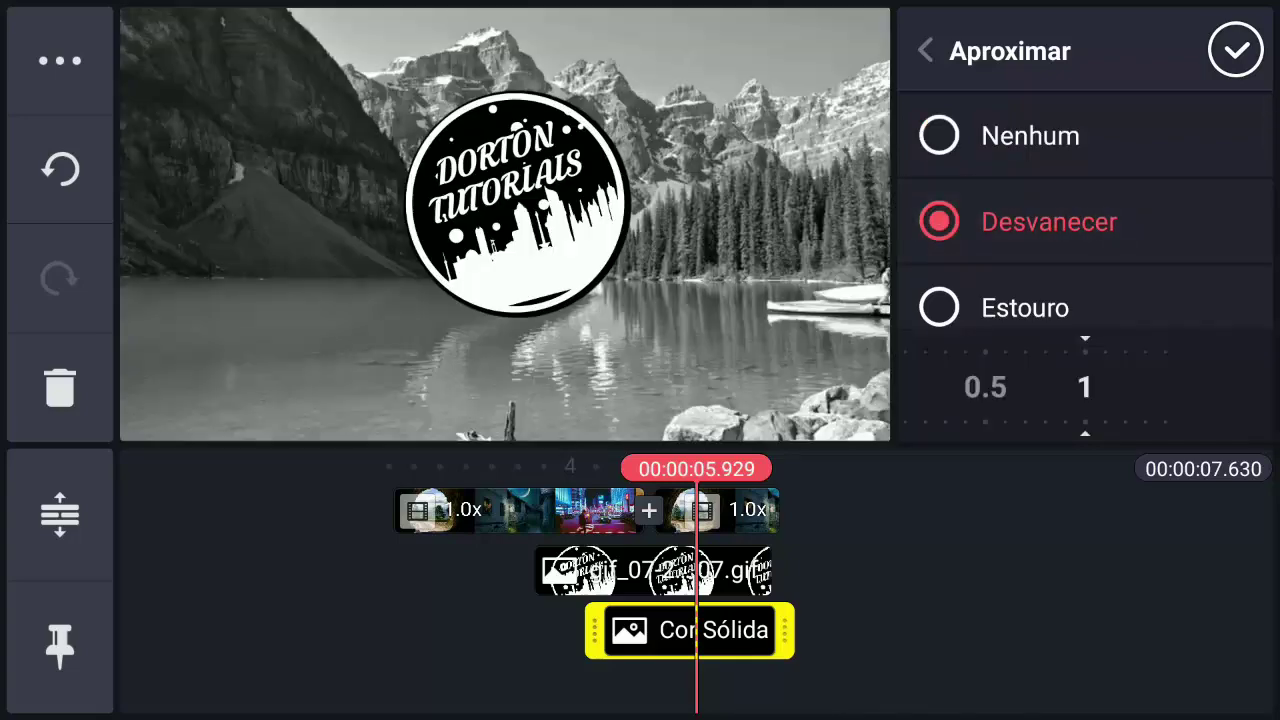
left_click_drag(1170, 390, 1070, 390)
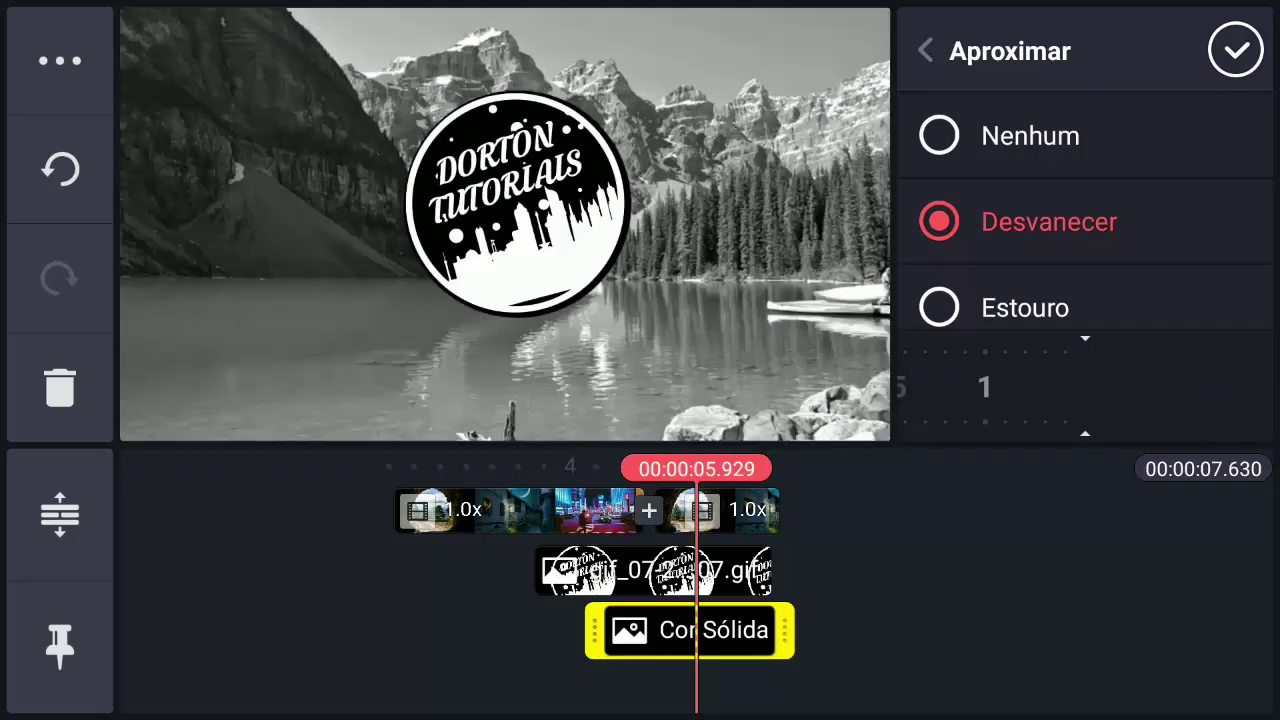
left_click(500, 250)
Give the black layer a one-second fade-out exit animation
left_click(690, 630)
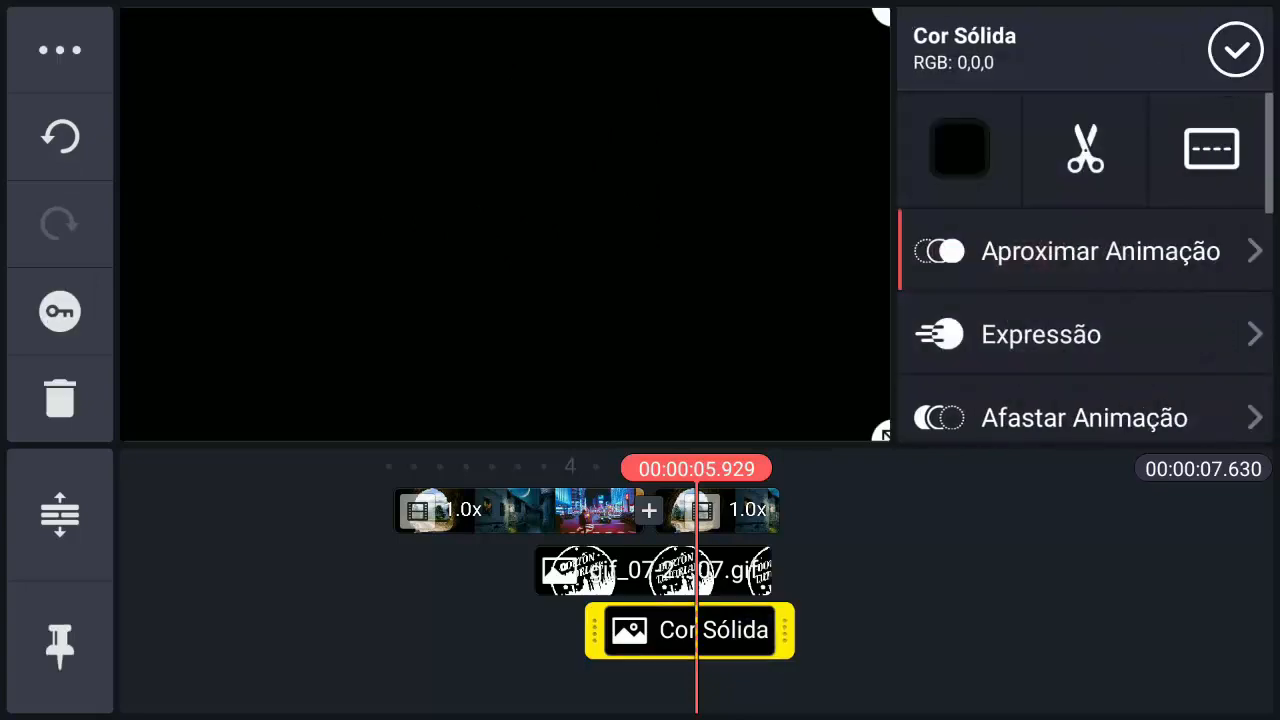
left_click_drag(1164, 296, 1200, 137)
left_click(1131, 286)
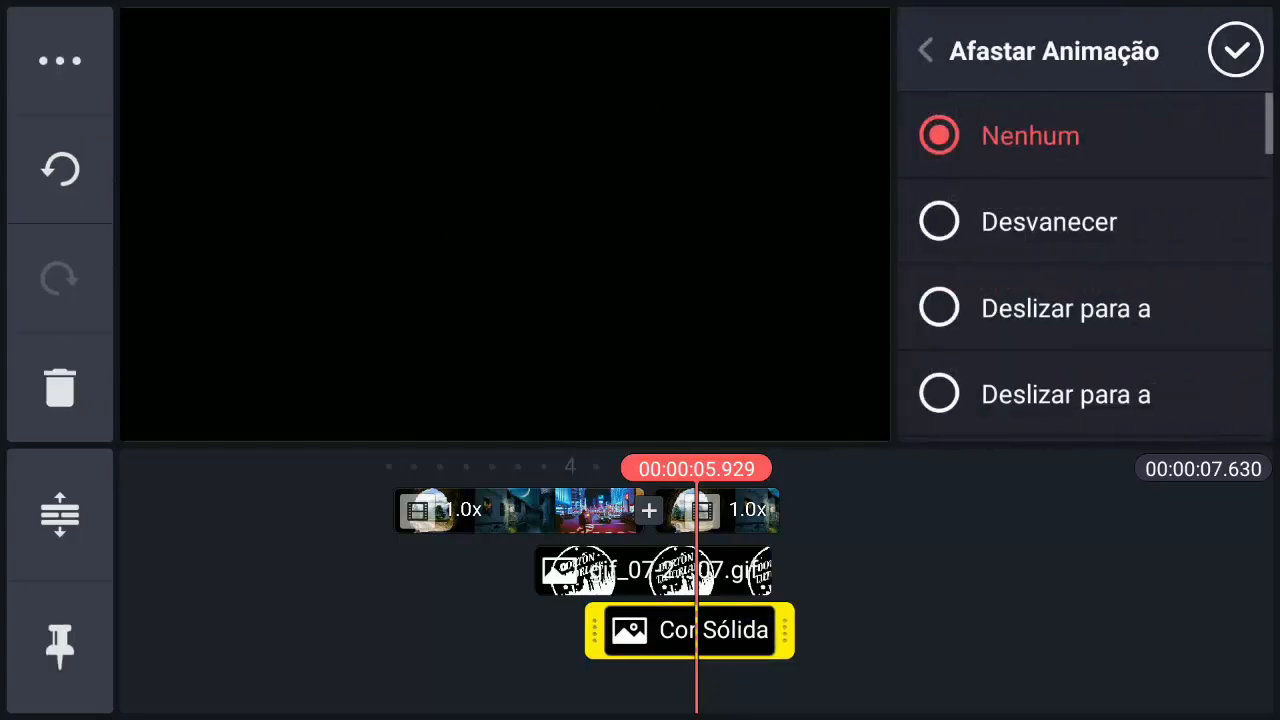
left_click(945, 215)
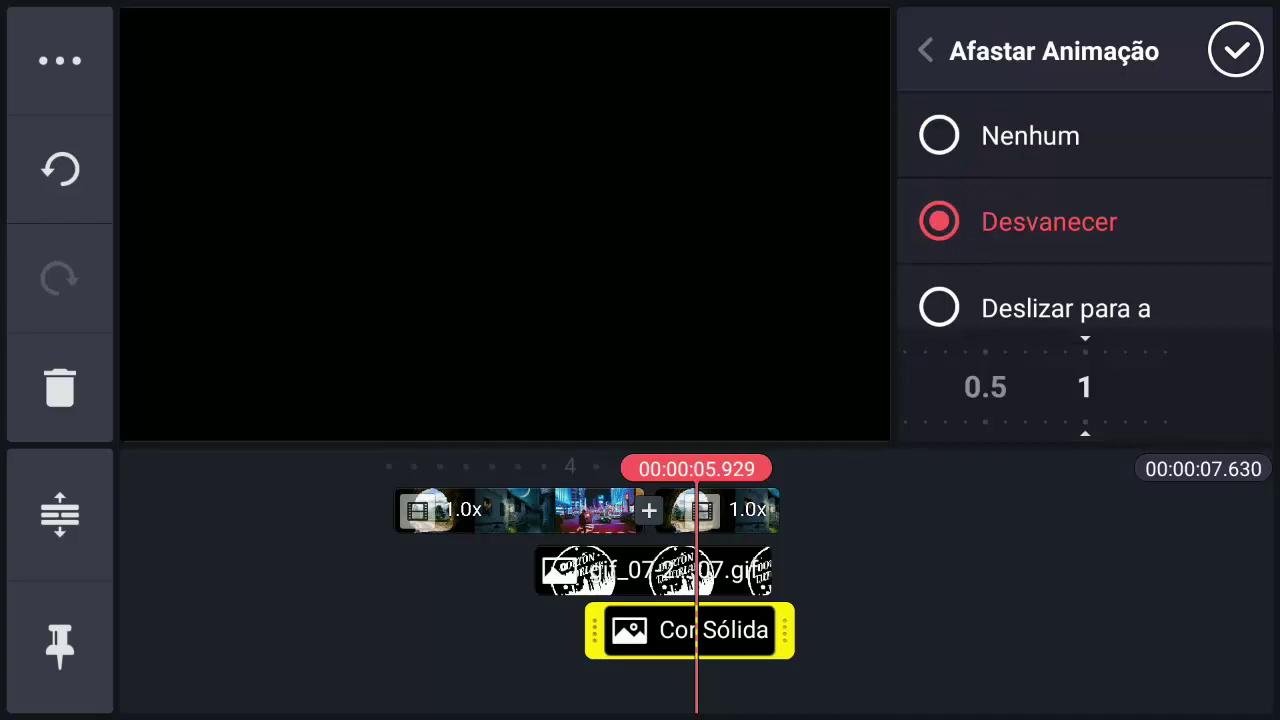
left_click(1236, 50)
left_click_drag(962, 623, 1077, 620)
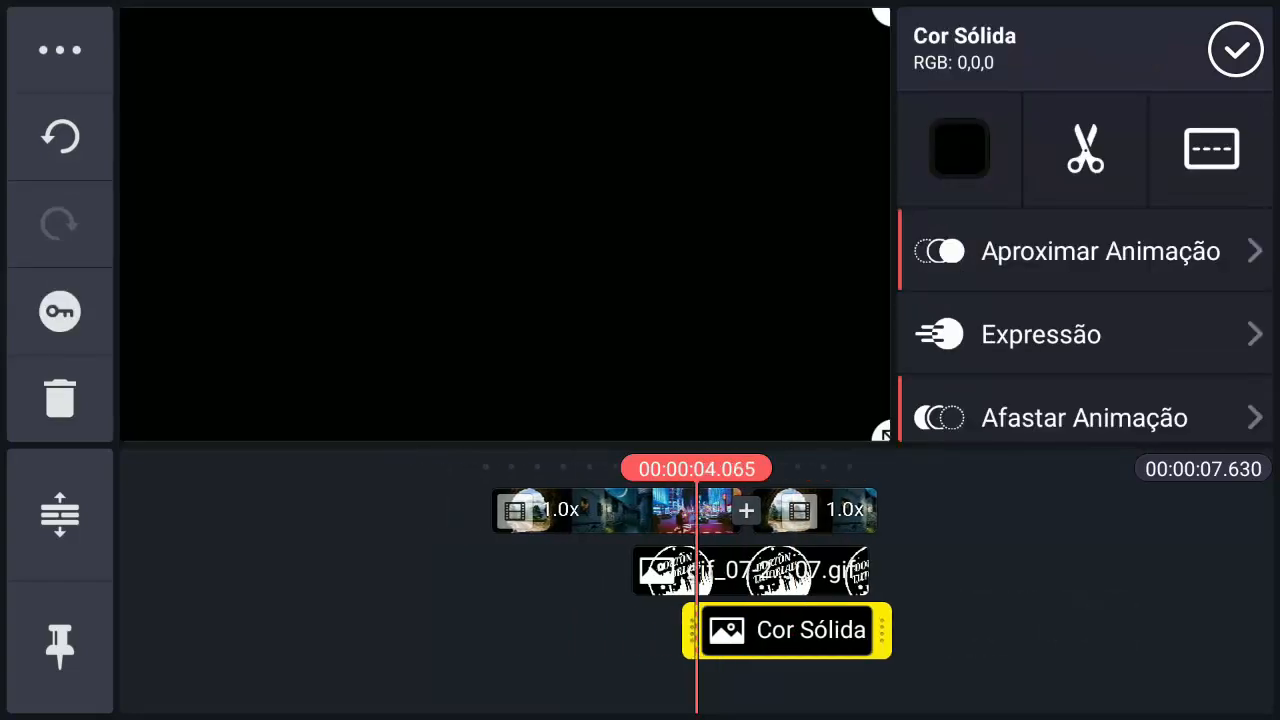
scroll(1176, 210, "down", 5)
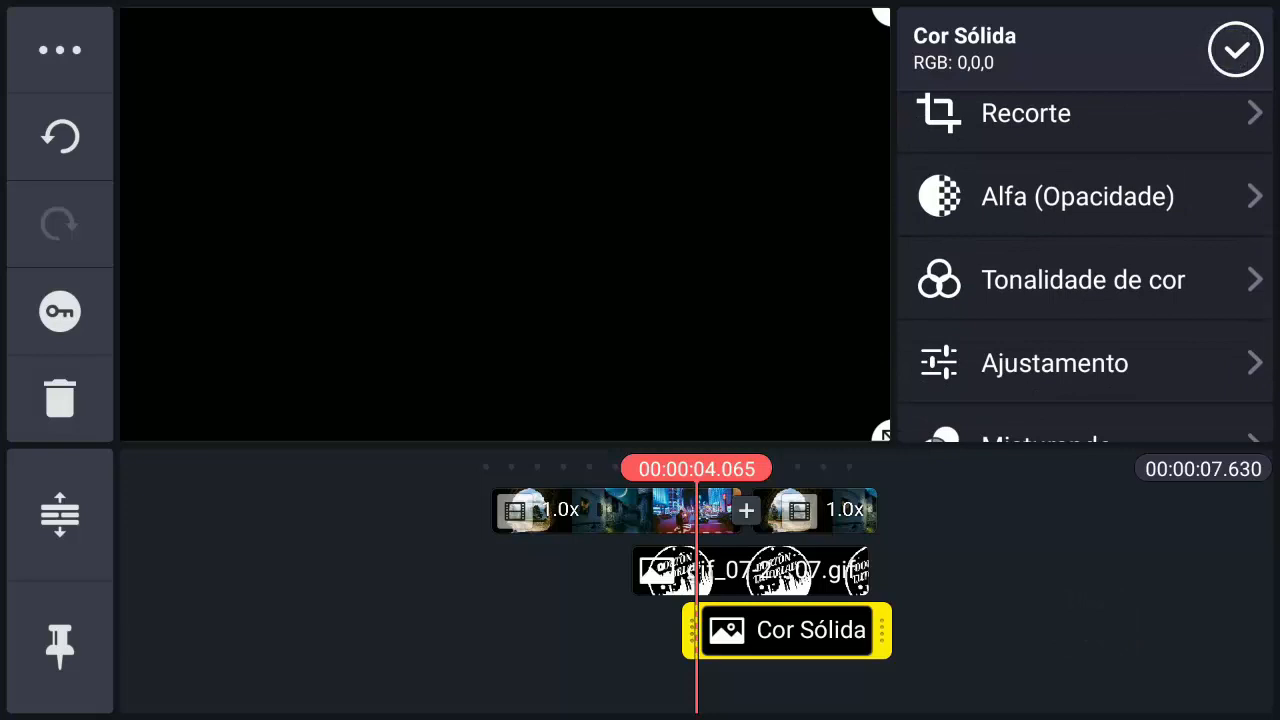
Lower the black layer's Alfa opacity to about 75% and scrub to check the dimming
left_click(1077, 197)
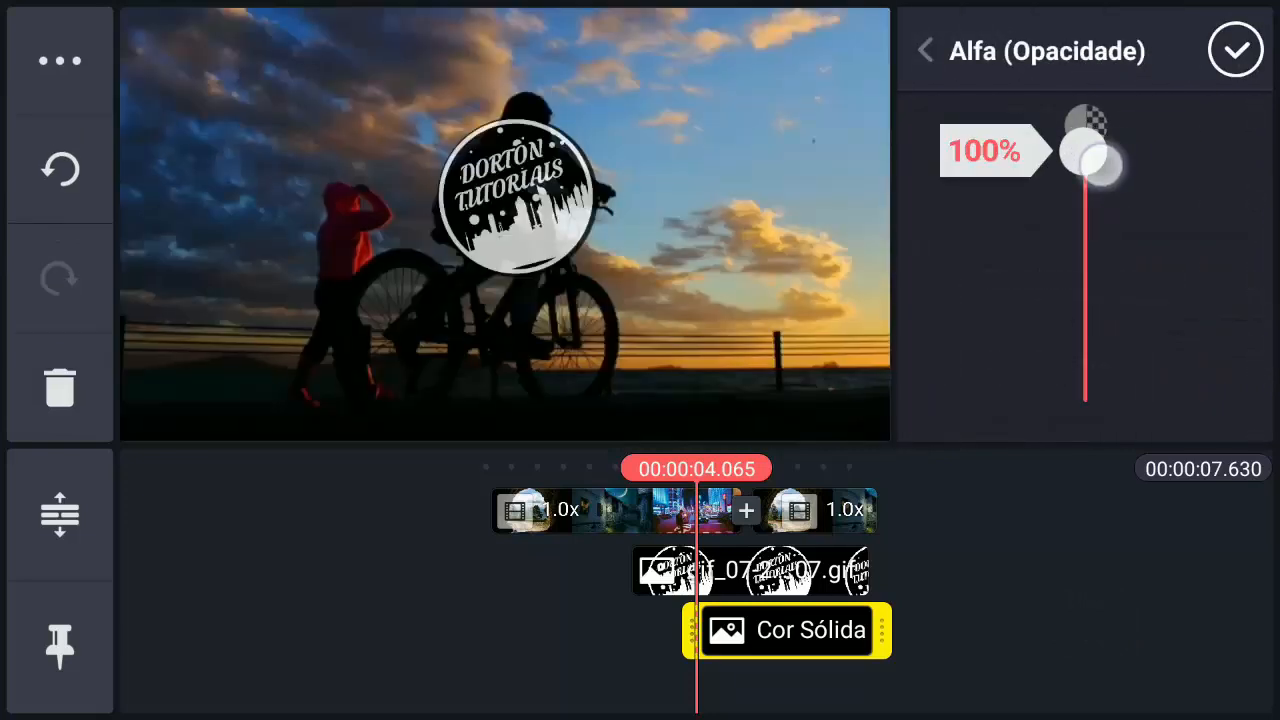
mouse_move(1100, 163)
left_mouse_down()
mouse_move(1114, 243)
mouse_move(1125, 216)
left_mouse_up()
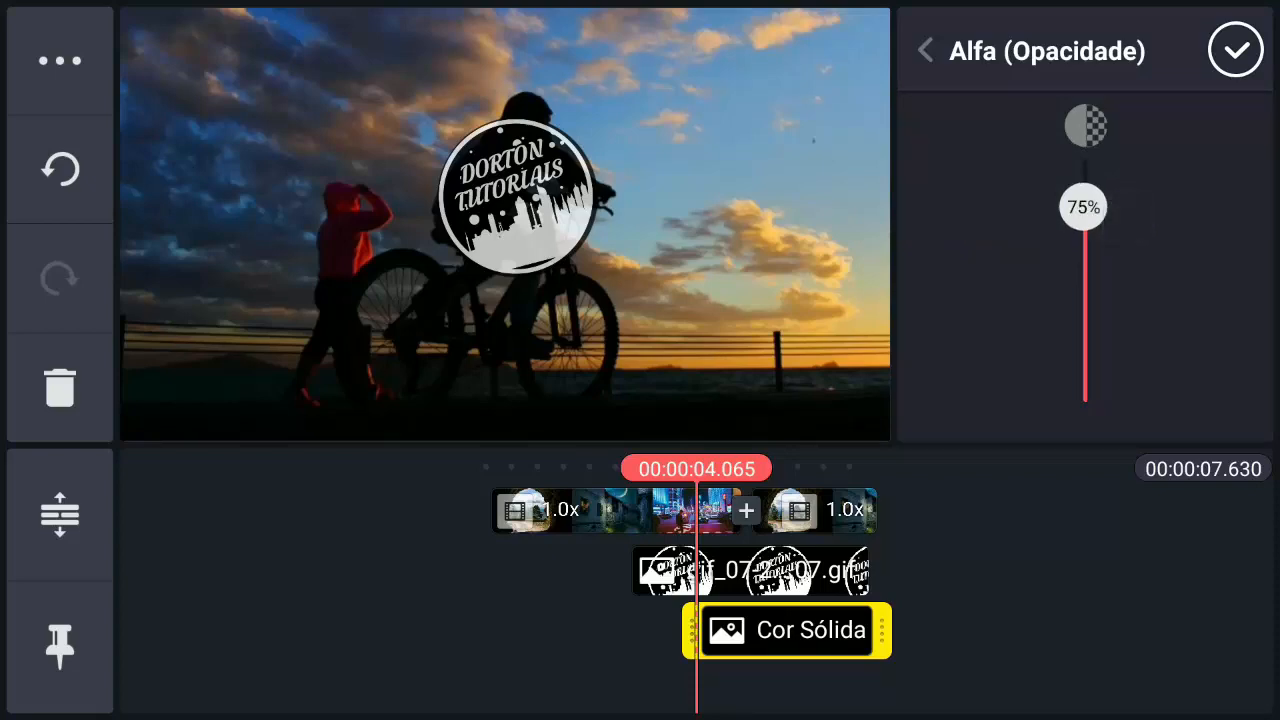
left_click(1236, 50)
left_click_drag(1016, 637, 895, 651)
mouse_move(1002, 638)
left_mouse_down()
mouse_move(929, 634)
mouse_move(966, 636)
mouse_move(1026, 600)
mouse_move(983, 603)
left_mouse_up()
Bring the logo gif layer to the front above the black overlay and jump to the start
left_click(690, 570)
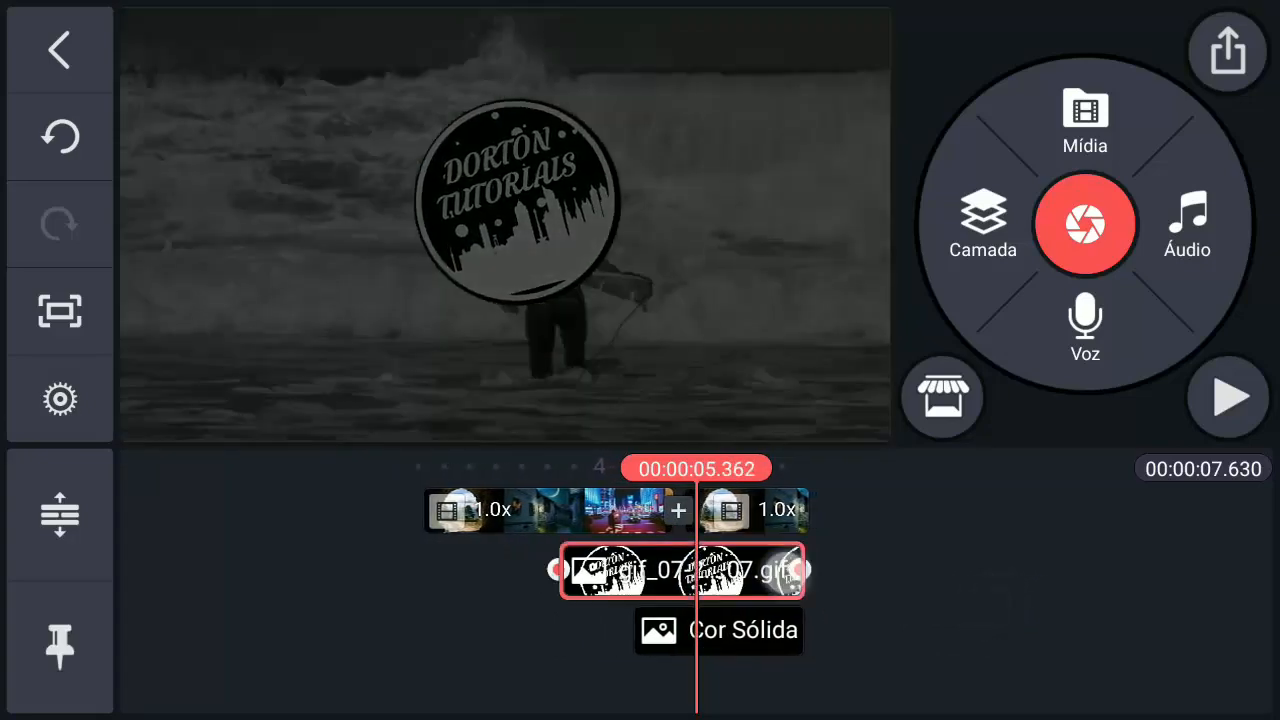
left_click(80, 30)
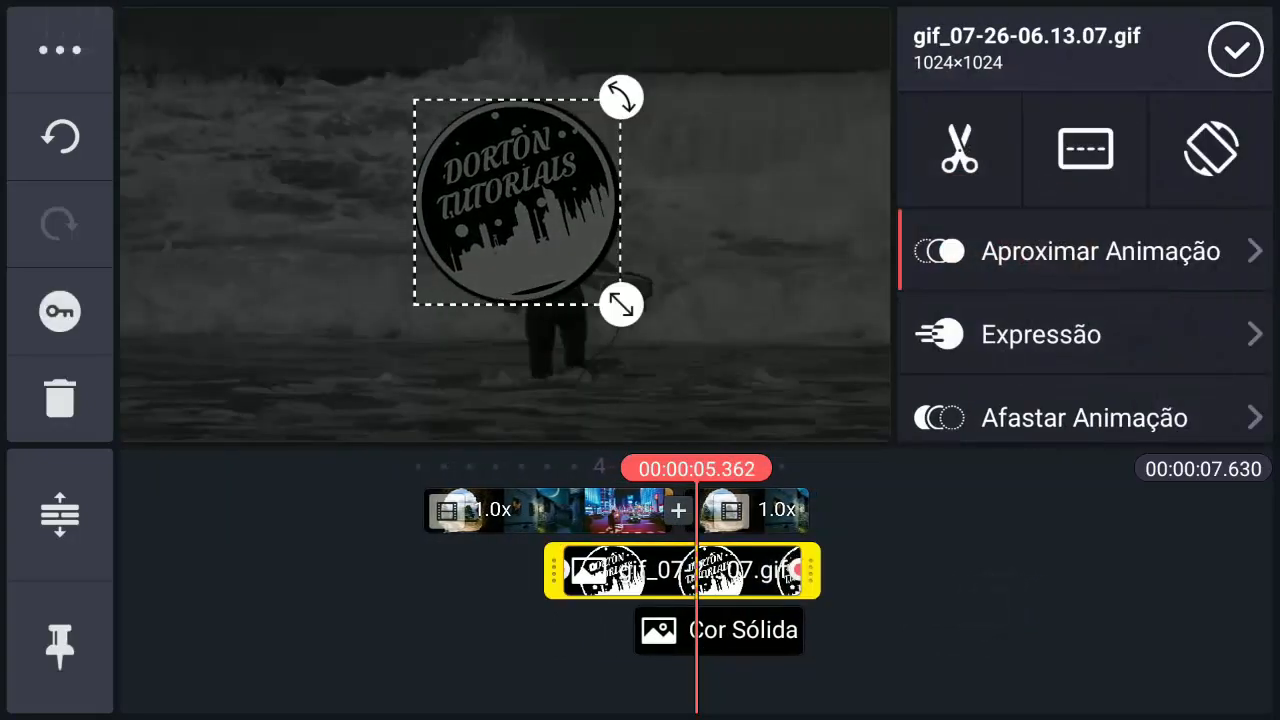
left_click(60, 50)
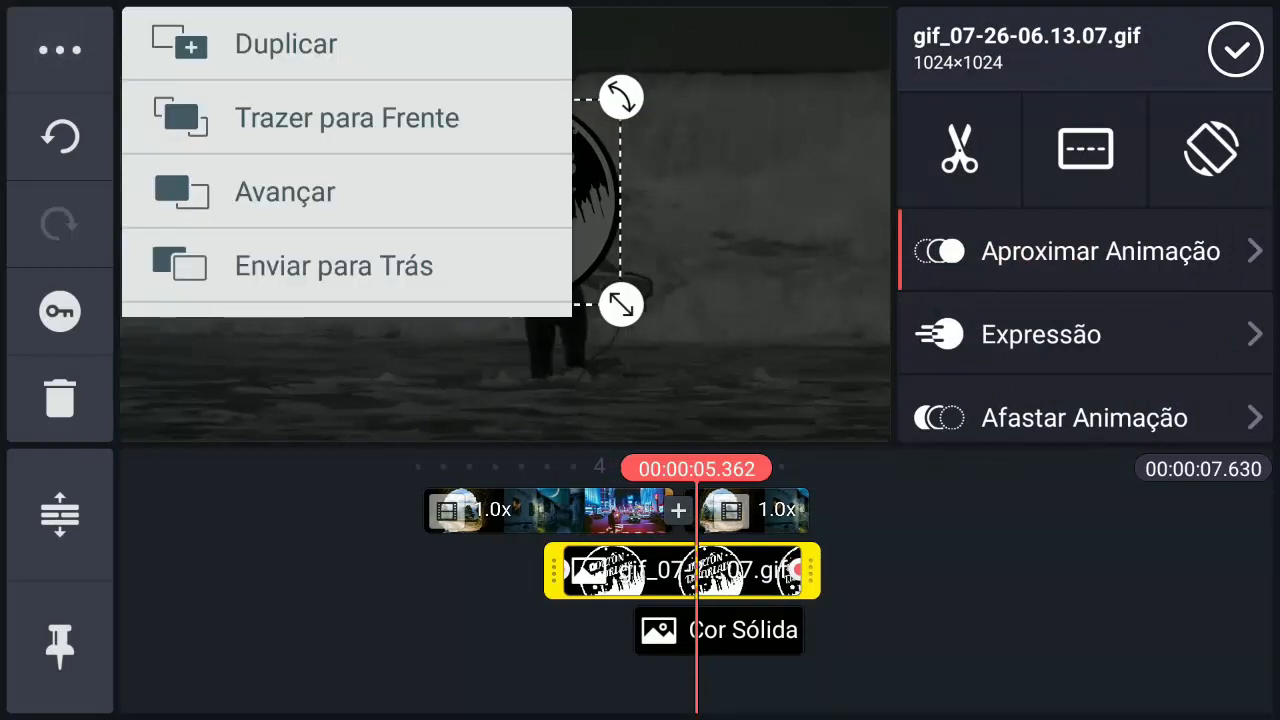
key("Escape")
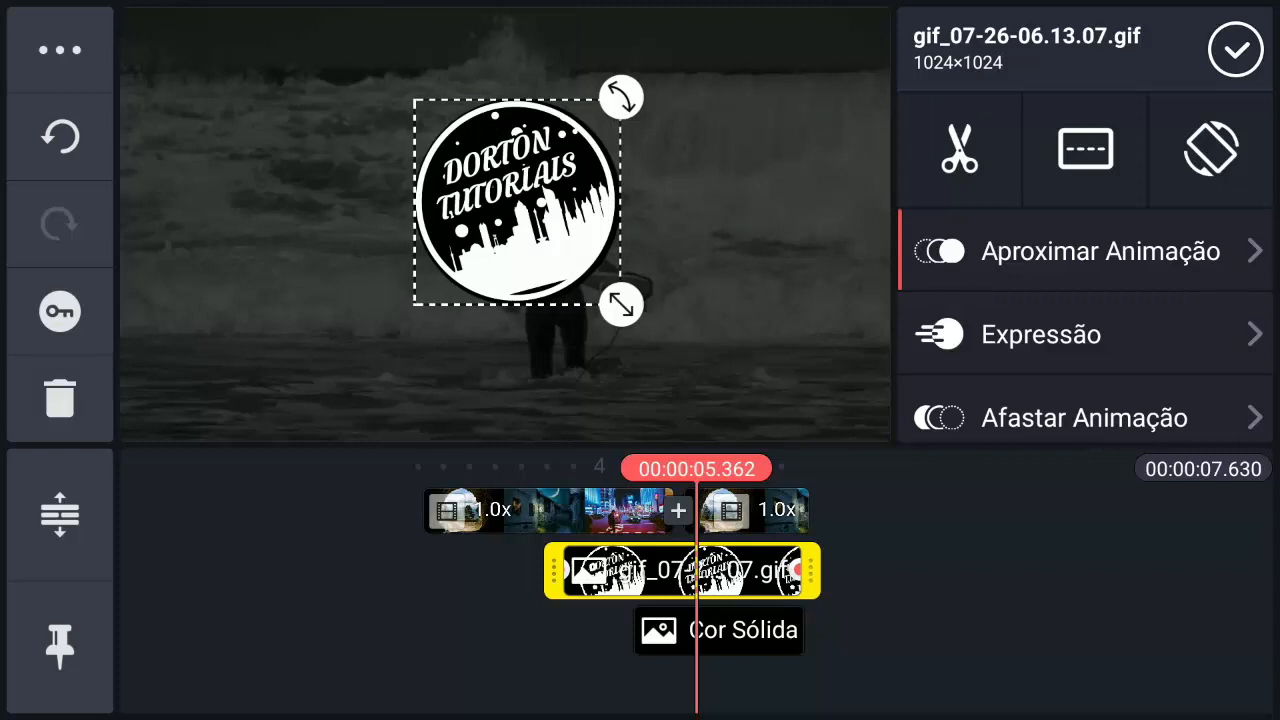
left_click(1236, 49)
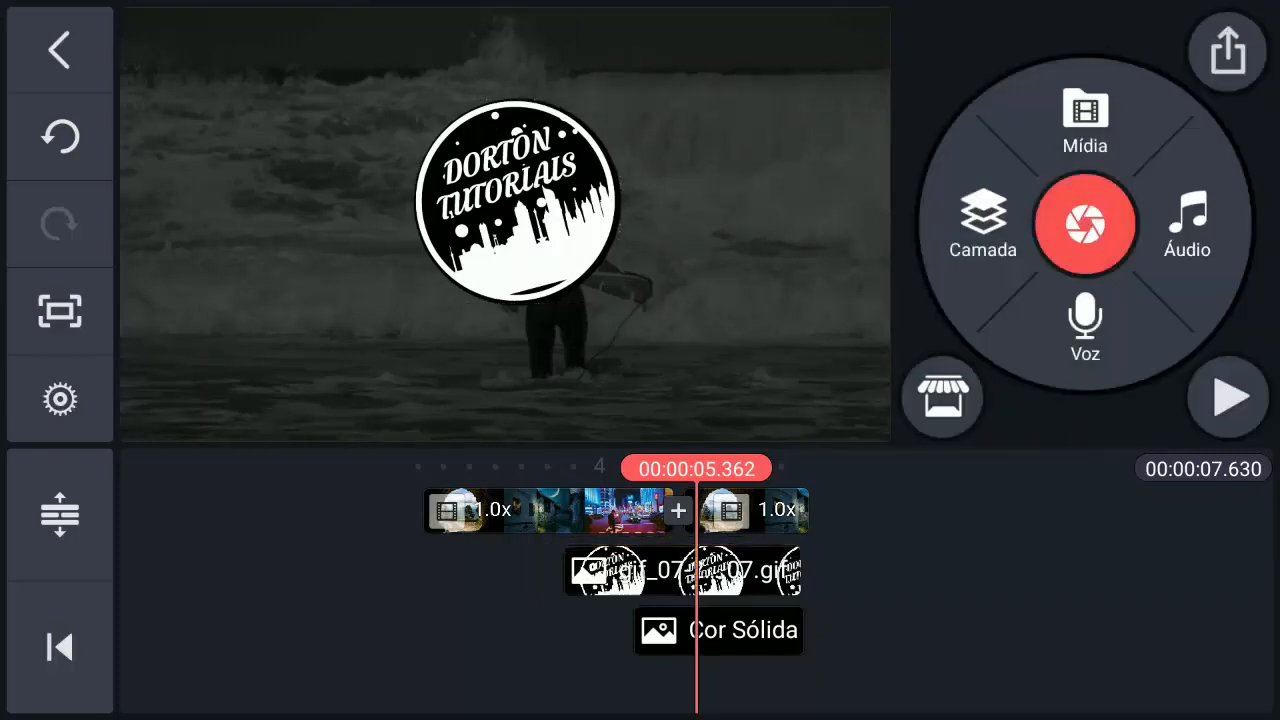
left_click(60, 647)
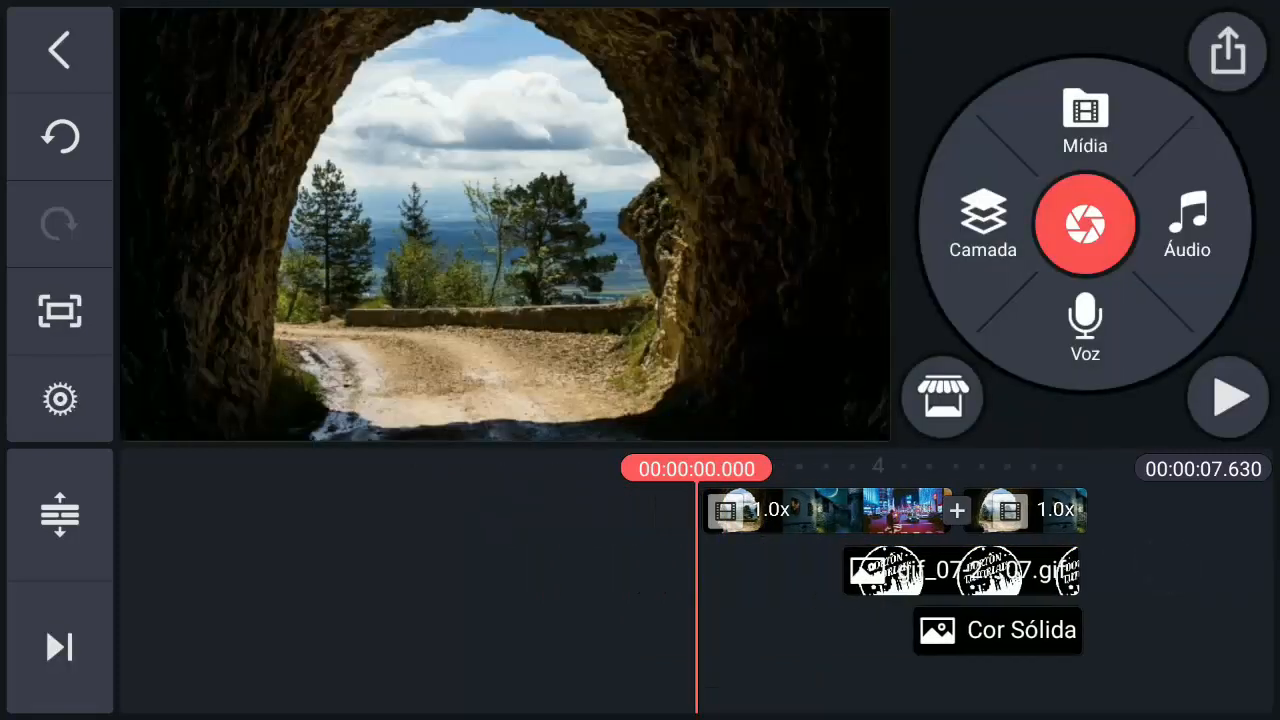
Add the track Ark - shipwrek & zookeepers as background music and play from the start
left_click(1187, 222)
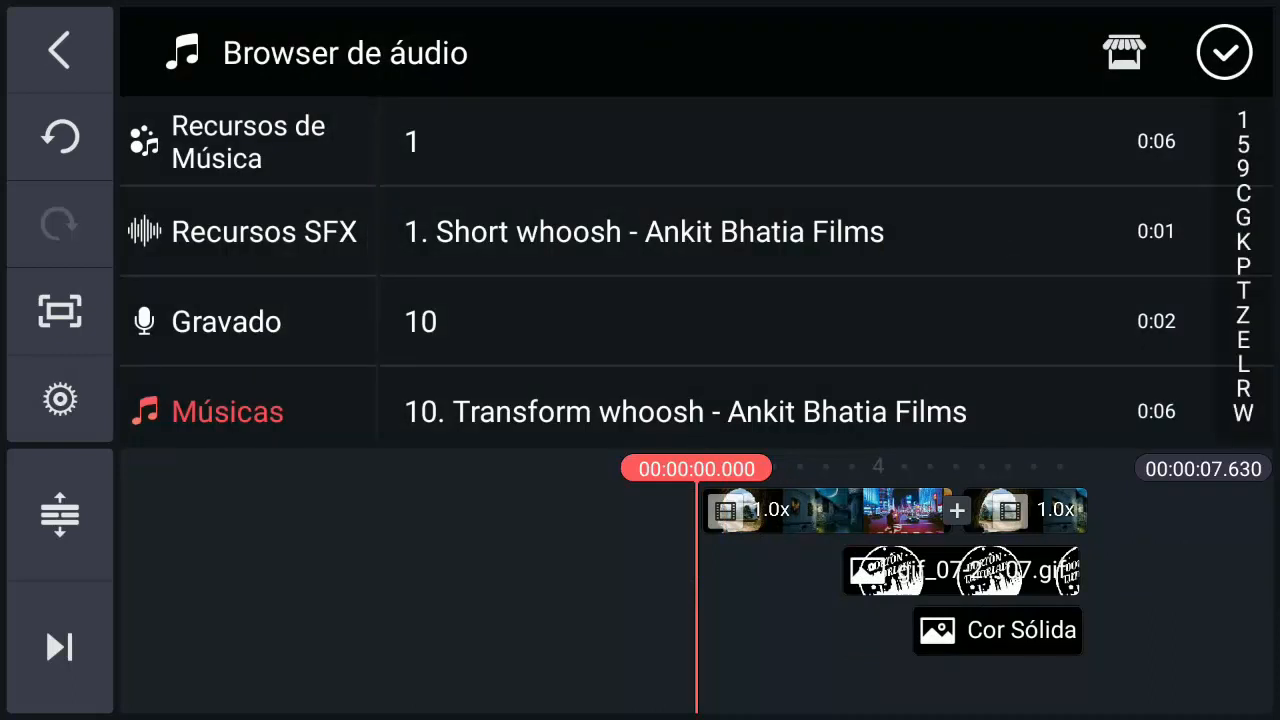
left_click_drag(1039, 309, 1106, 57)
left_click_drag(1060, 249, 1060, 294)
left_click_drag(1150, 300, 1143, 63)
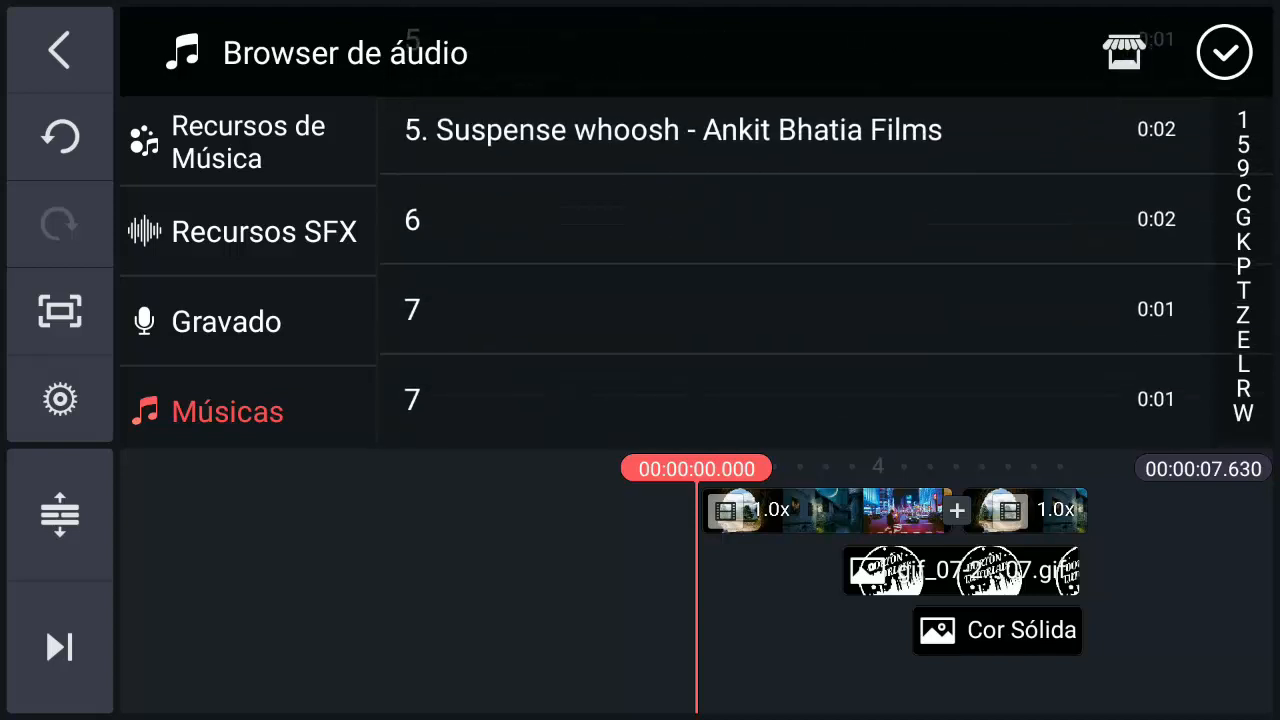
left_click_drag(1066, 260, 1066, 80)
left_click(591, 356)
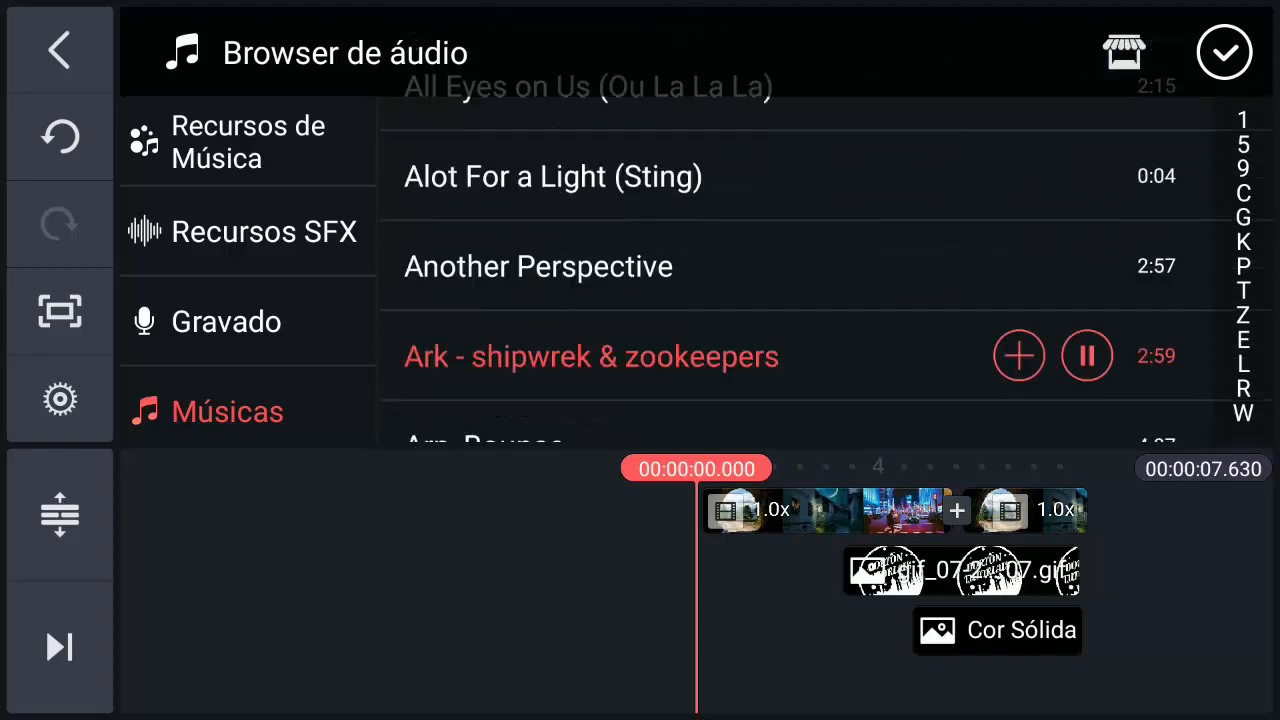
left_click(1018, 356)
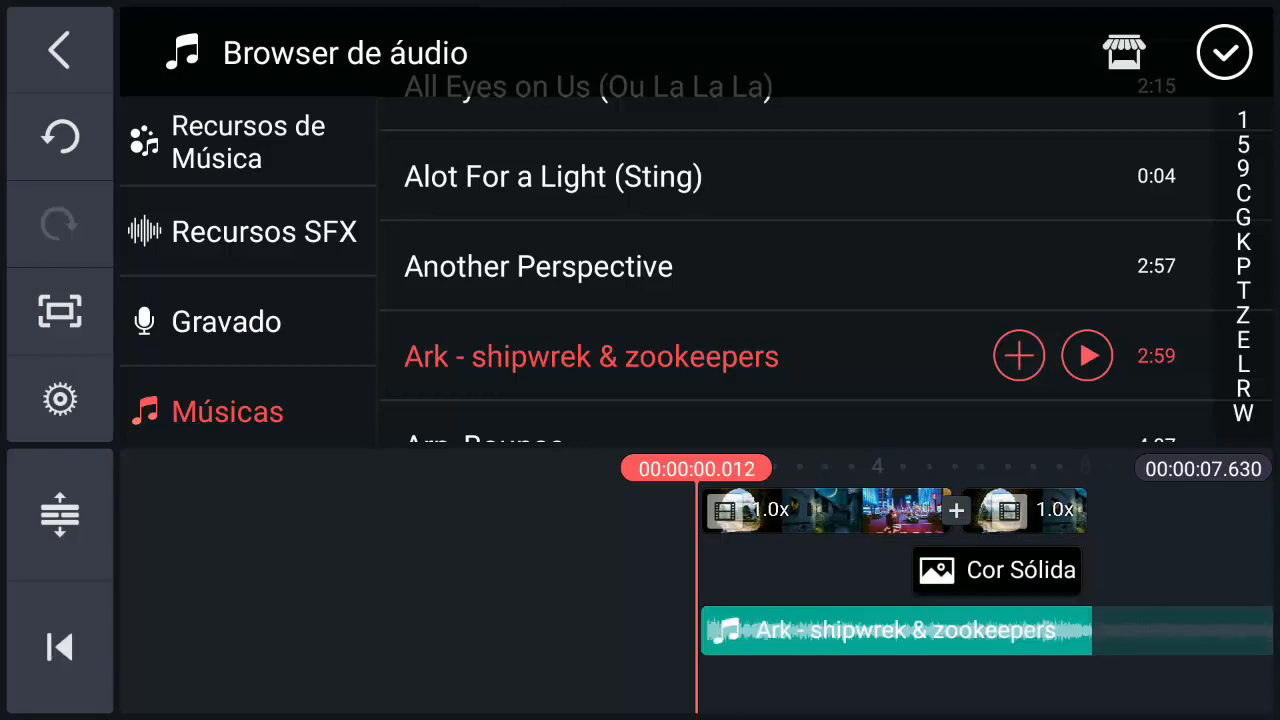
left_click(1224, 53)
left_click_drag(1143, 694, 937, 694)
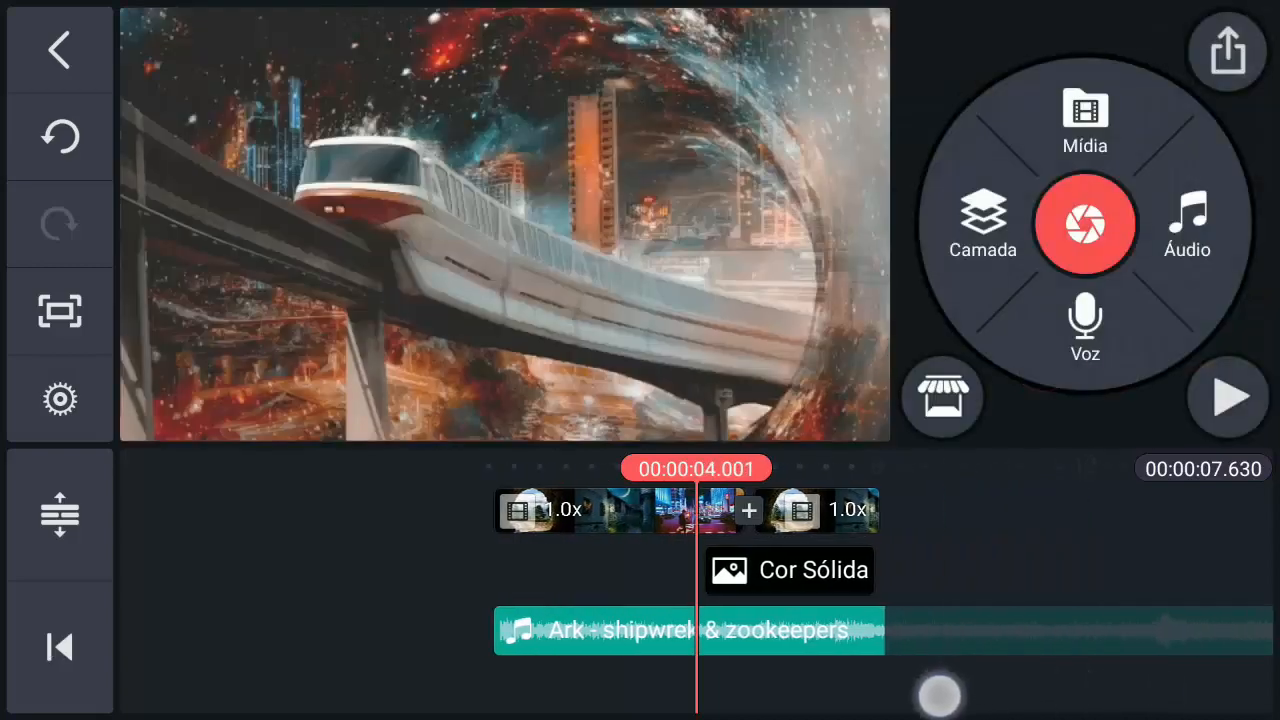
left_click(59, 647)
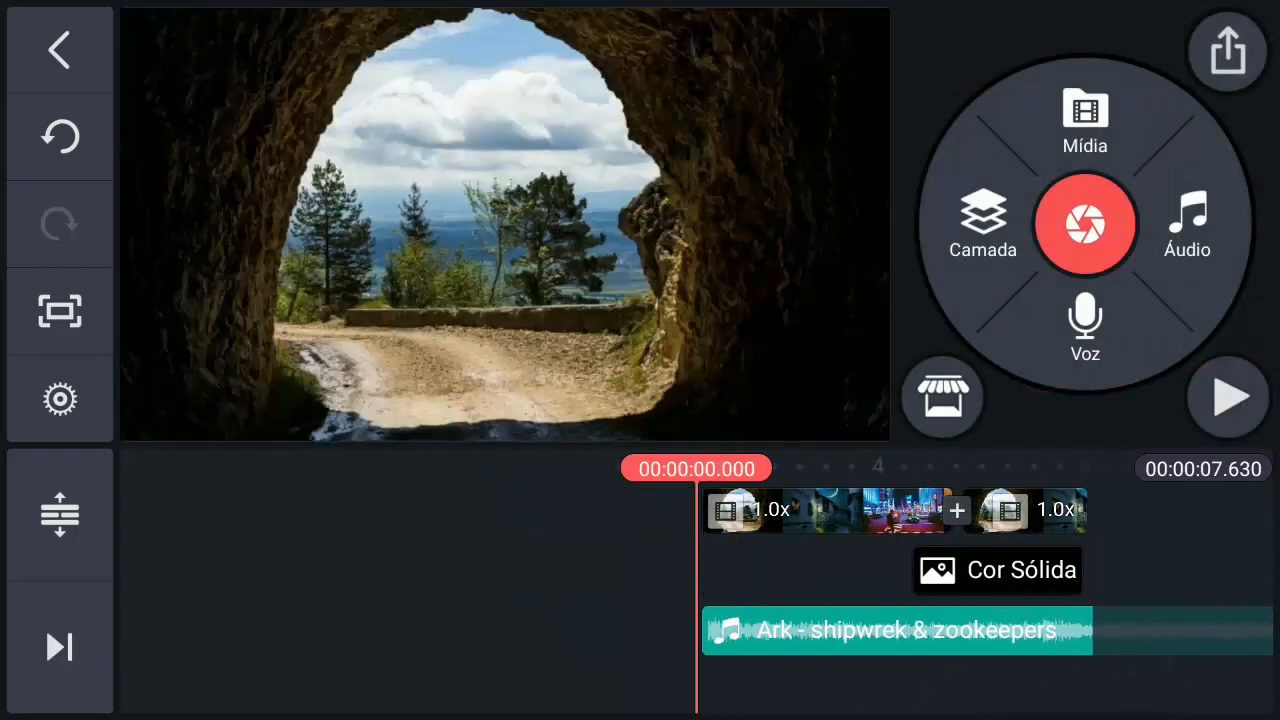
left_click(1228, 397)
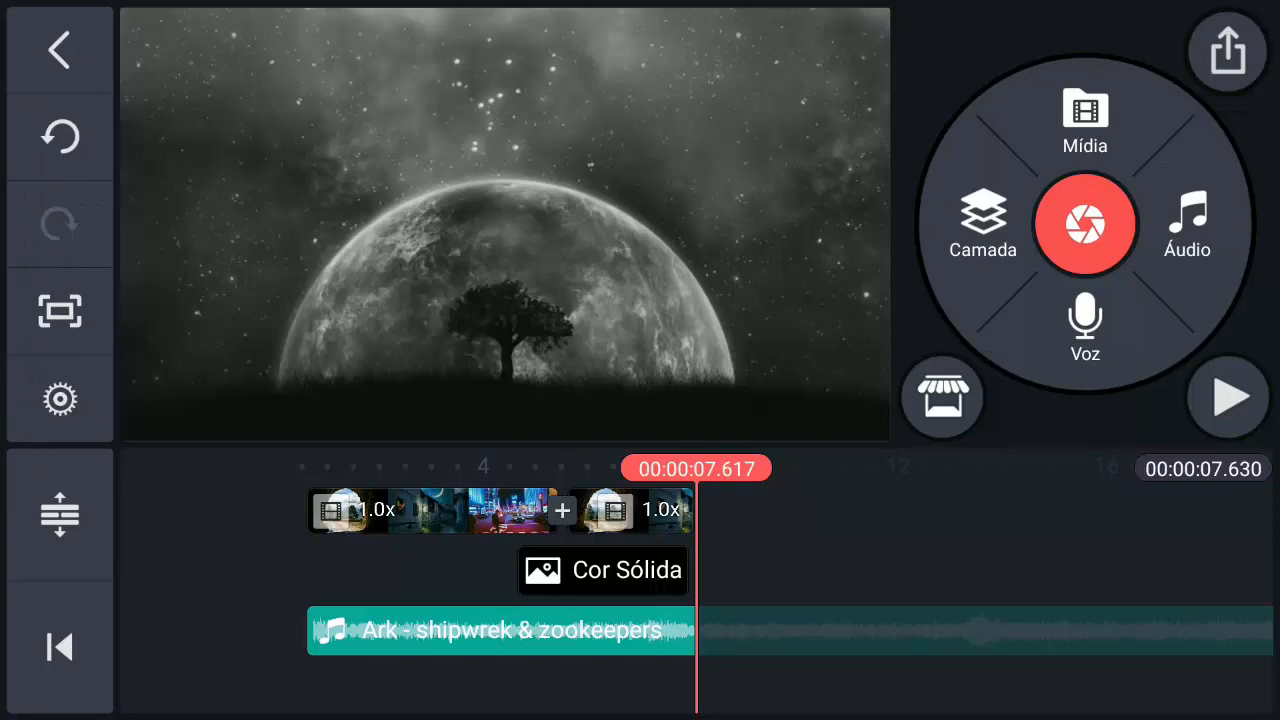
Append a white solid-colour background clip after the last video clip
left_click(1085, 120)
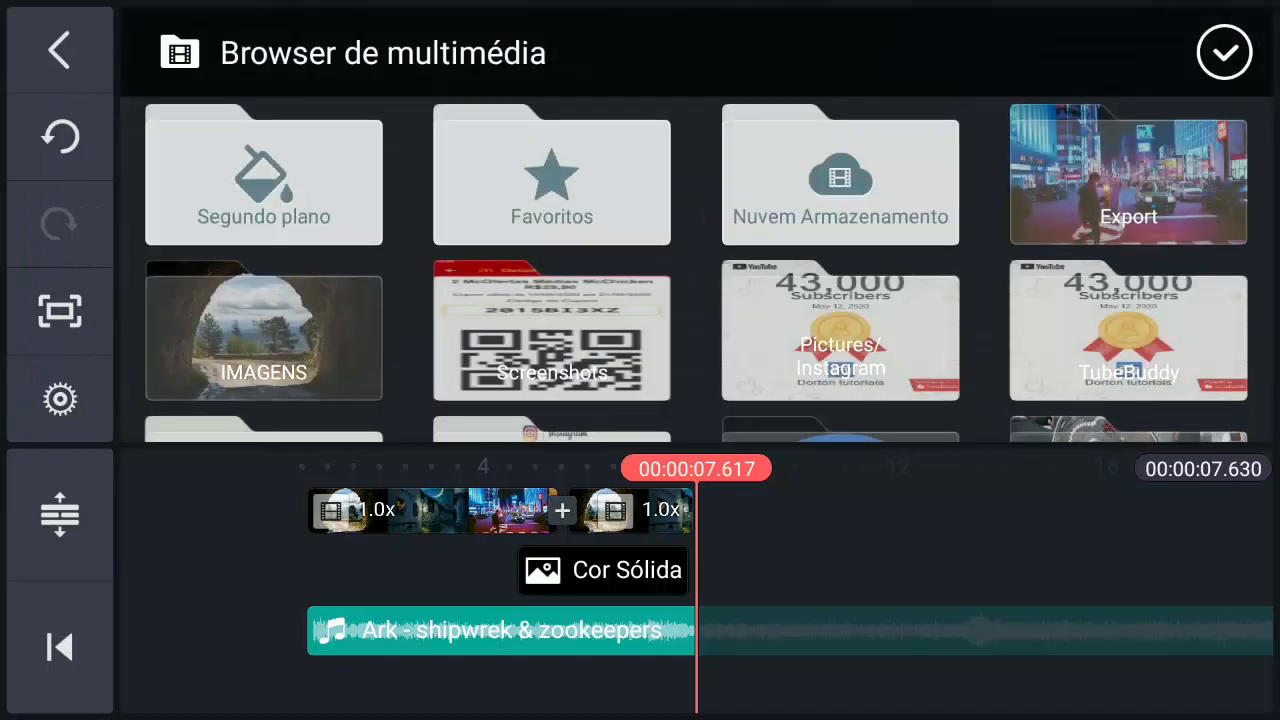
left_click(263, 175)
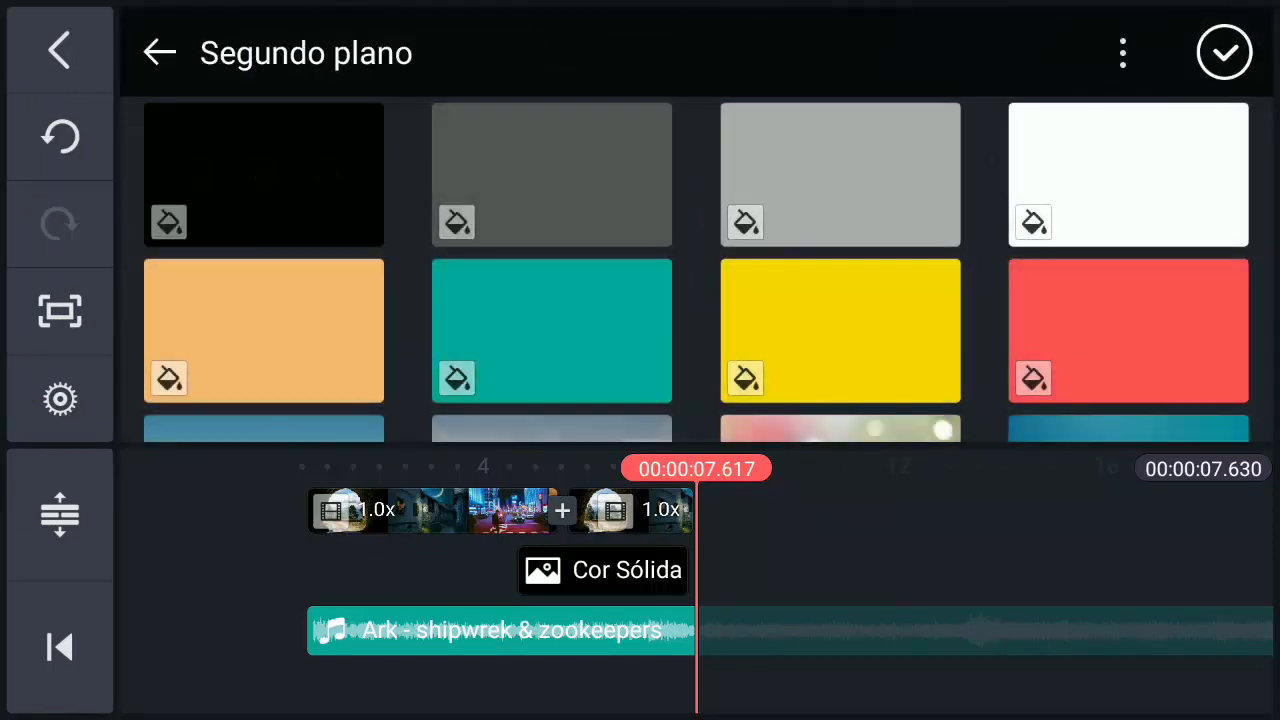
left_click(1128, 175)
left_click(1225, 52)
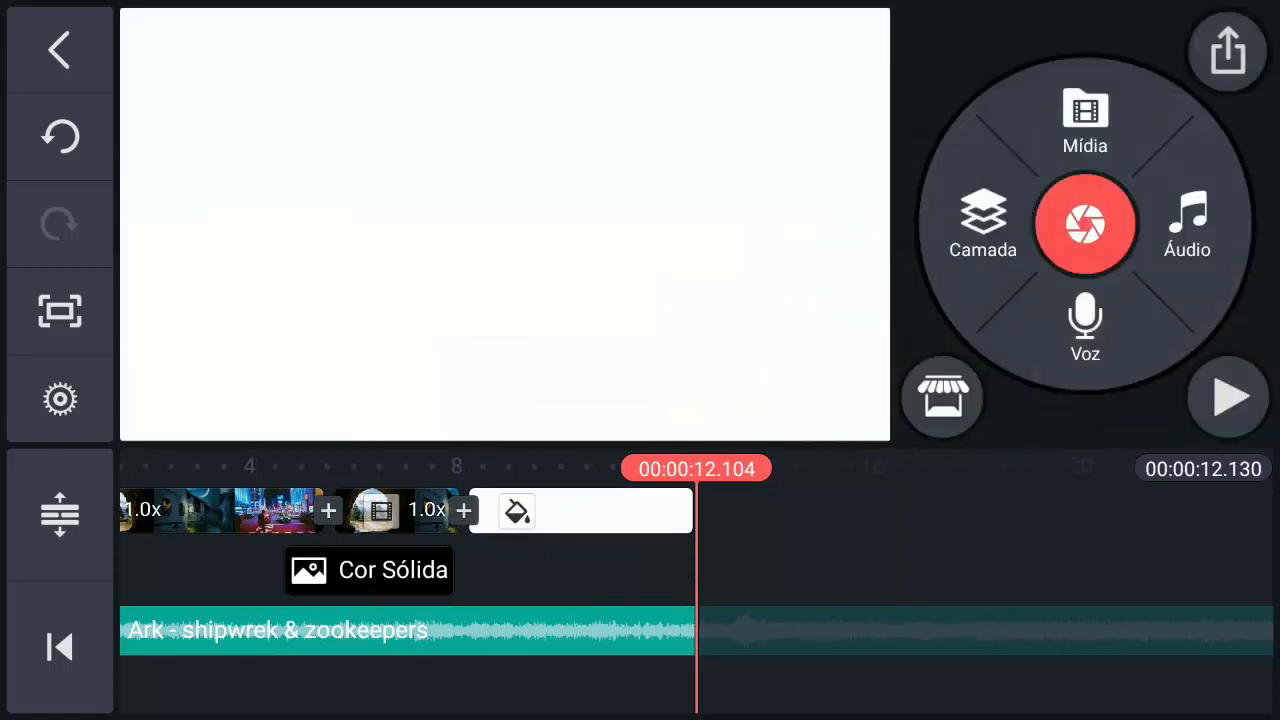
mouse_move(924, 555)
left_mouse_down()
mouse_move(1146, 533)
mouse_move(966, 549)
mouse_move(952, 555)
mouse_move(997, 551)
mouse_move(853, 579)
left_mouse_up()
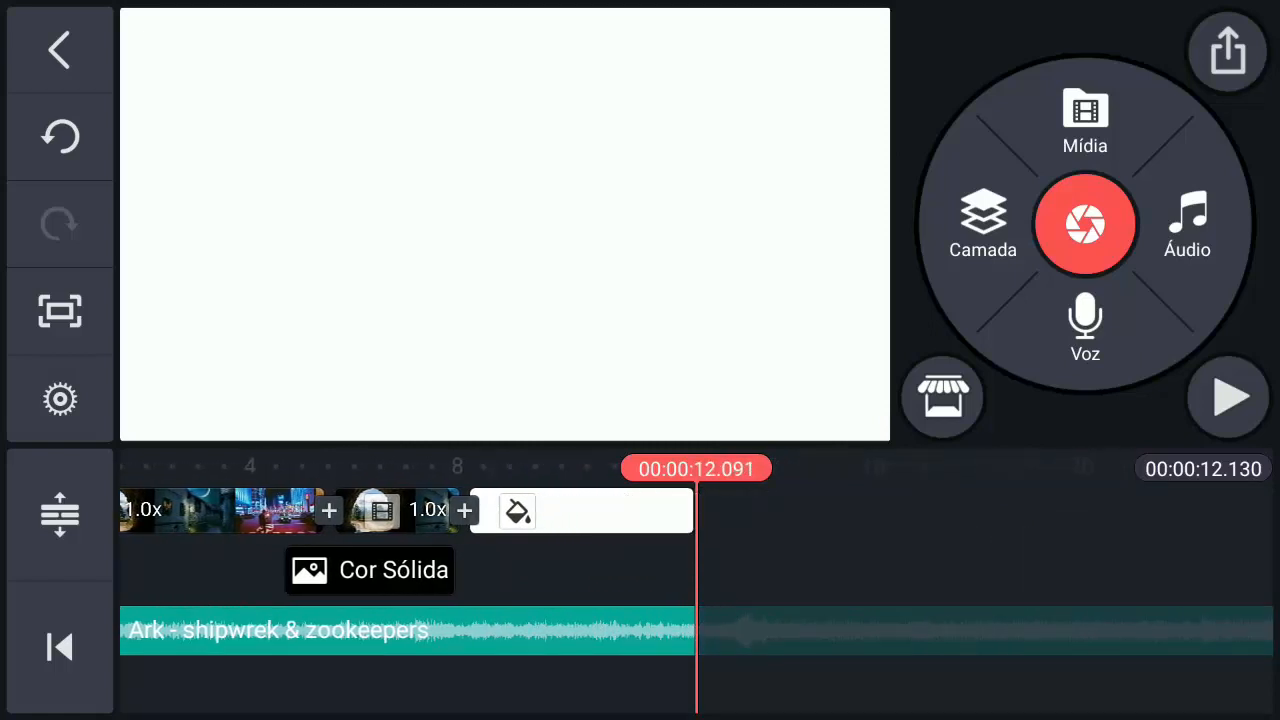
Lengthen the white clip so the project runs about 13.45 seconds
left_click(652, 519)
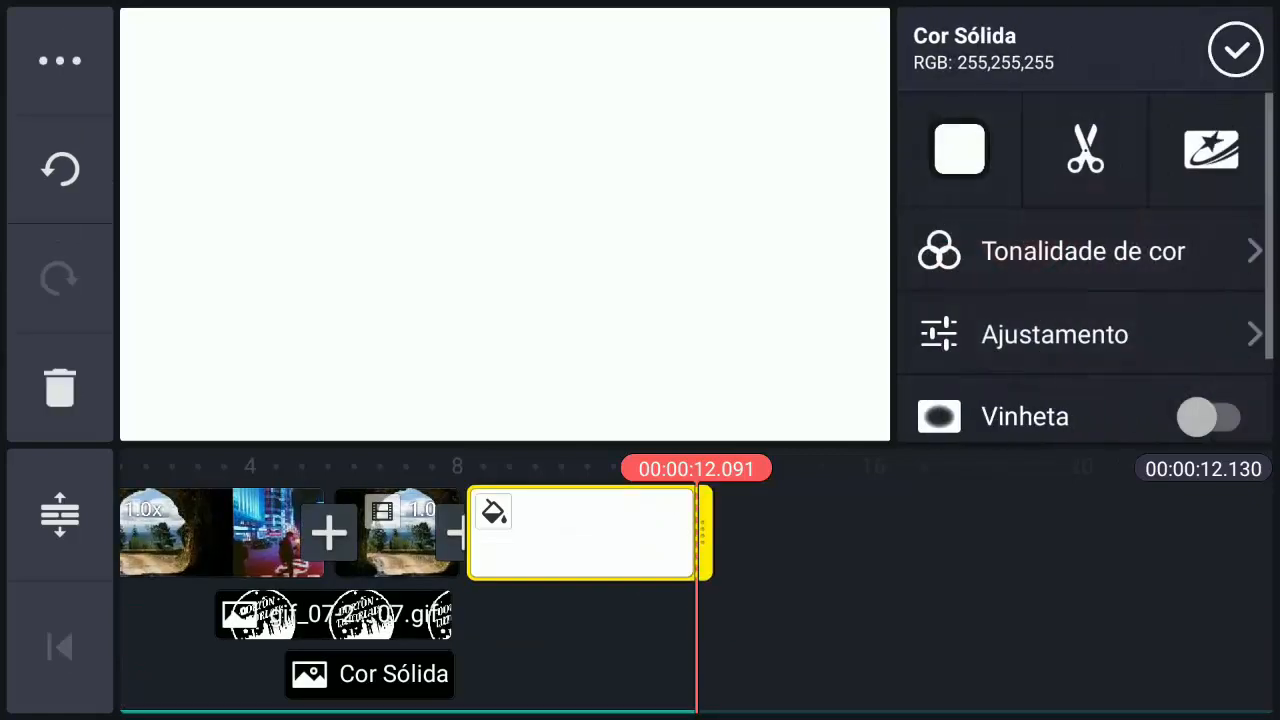
mouse_move(706, 540)
left_mouse_down()
mouse_move(728, 563)
mouse_move(766, 560)
mouse_move(687, 565)
left_mouse_up()
left_click(963, 594)
left_click_drag(853, 594, 963, 594)
left_click(650, 540)
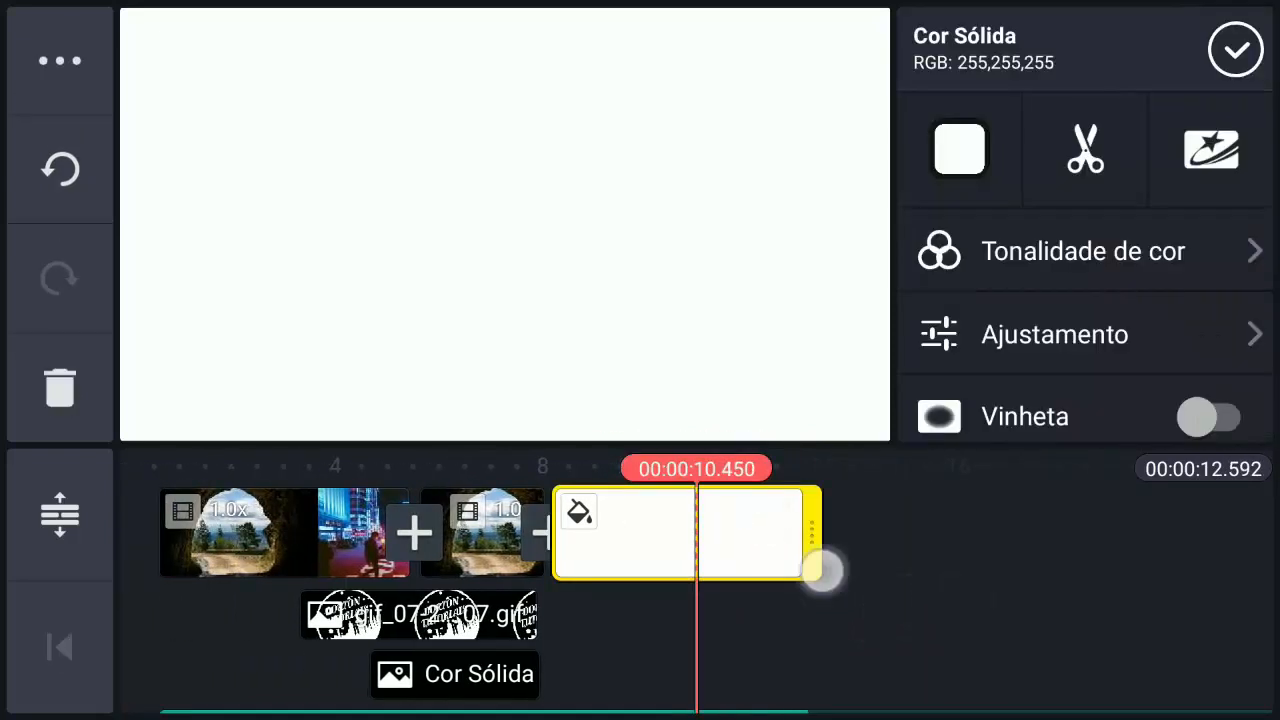
left_click_drag(823, 569, 866, 569)
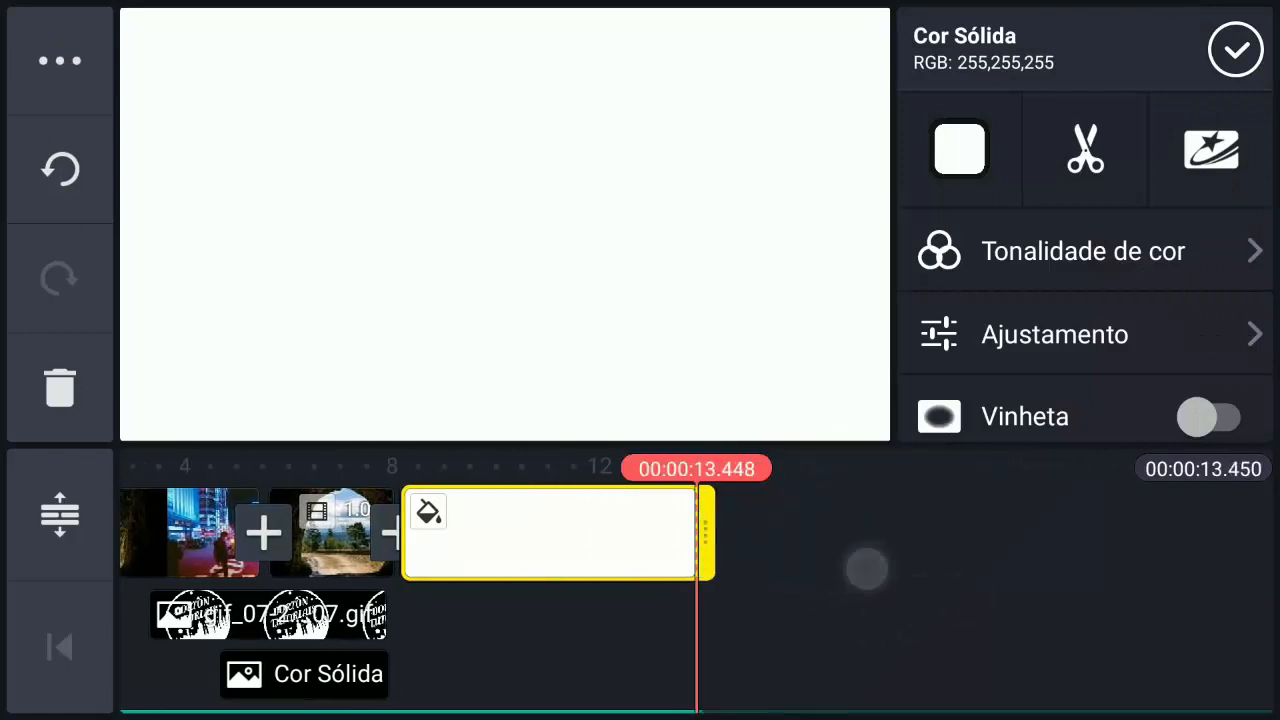
left_click(866, 569)
mouse_move(1150, 547)
left_mouse_down()
mouse_move(955, 565)
mouse_move(1120, 560)
mouse_move(1080, 591)
mouse_move(894, 589)
left_mouse_up()
mouse_move(1030, 628)
left_mouse_down()
mouse_move(1030, 548)
mouse_move(1046, 571)
left_mouse_up()
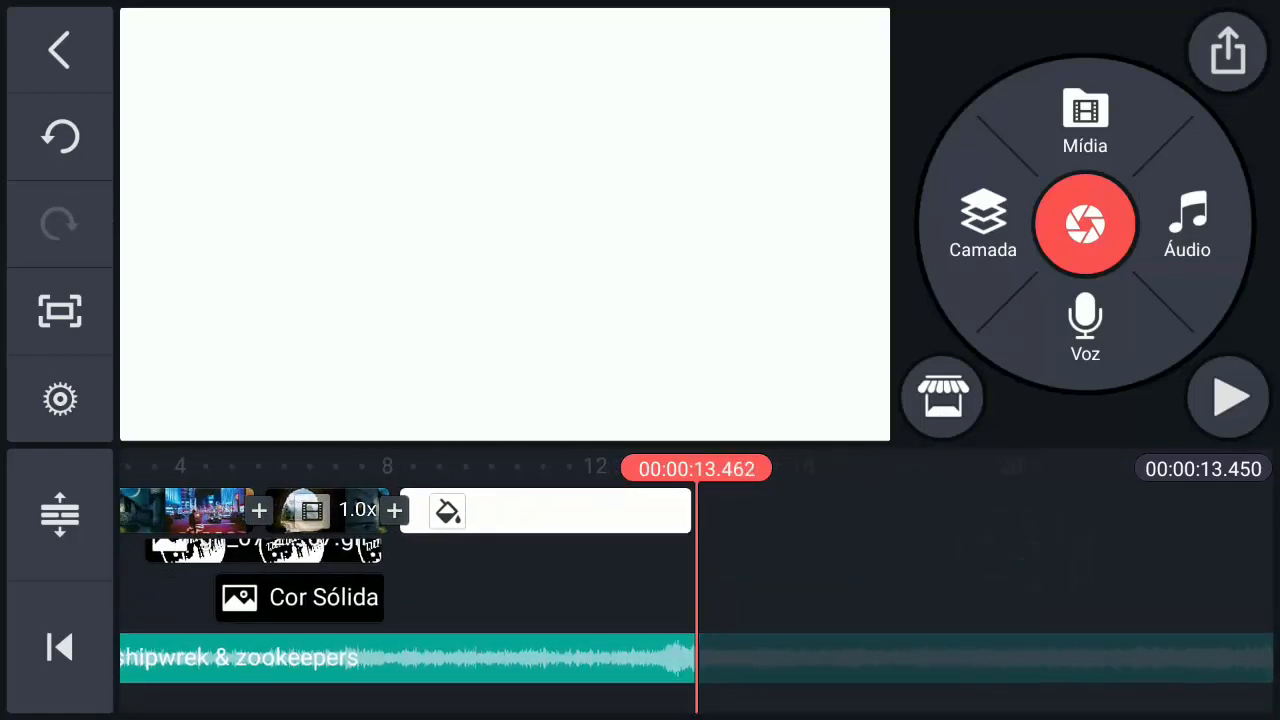
Trim the music to the right of the playhead so it ends with the project at 13.45 s
left_click(724, 658)
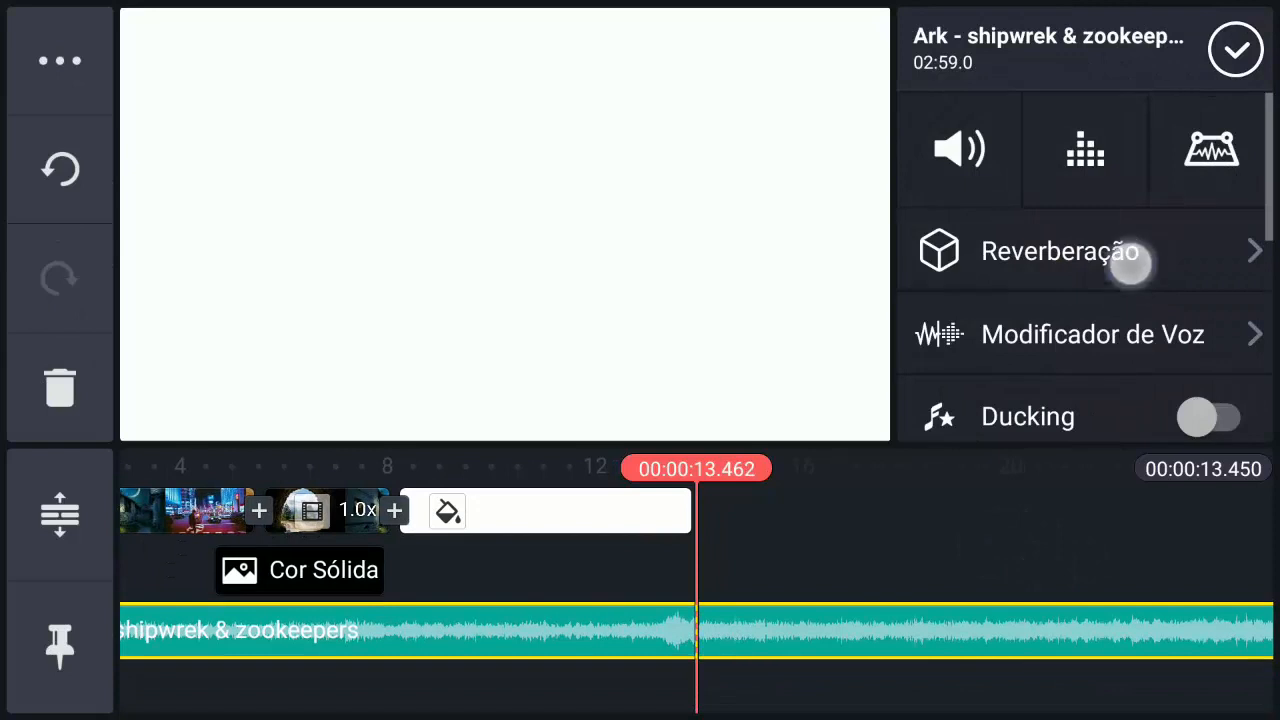
left_click_drag(1128, 220, 1125, 90)
left_click(1075, 228)
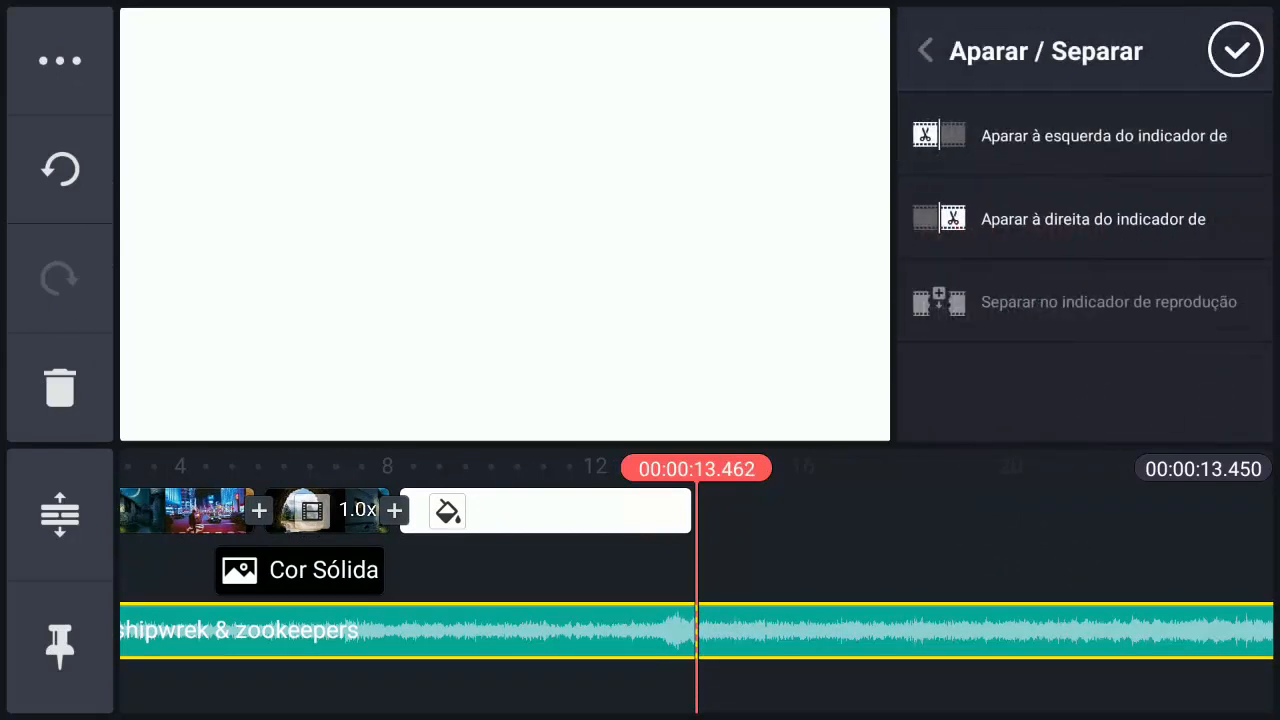
left_click(1167, 215)
left_click(1235, 50)
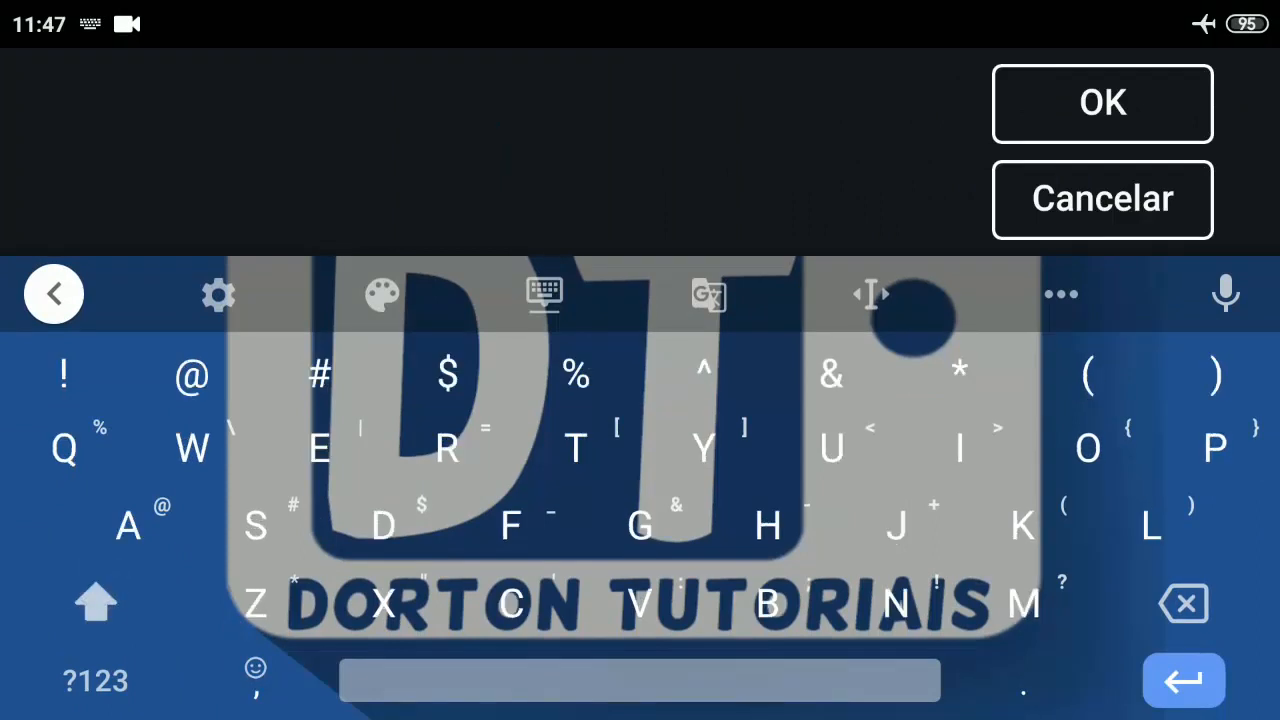
type("D")
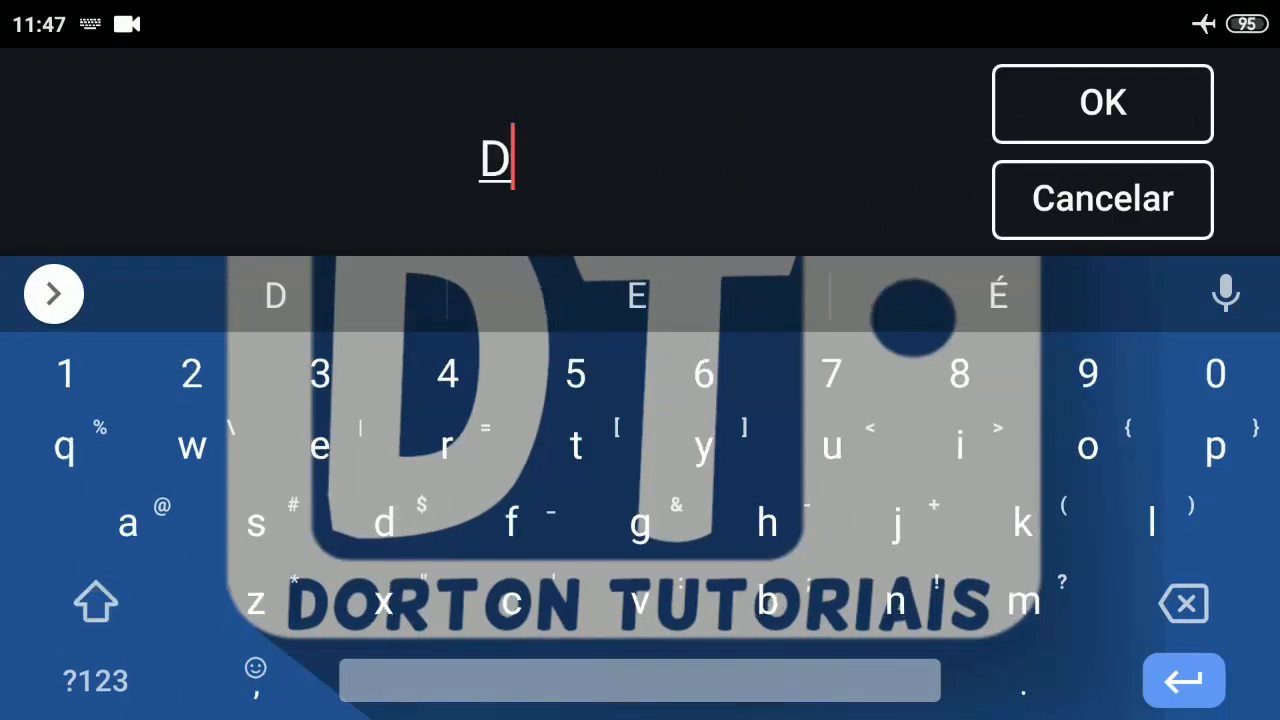
Enter the text DORTON with TUTORIAIS on a second line, in capitals, and confirm with OK
left_click(96, 602)
type("O")
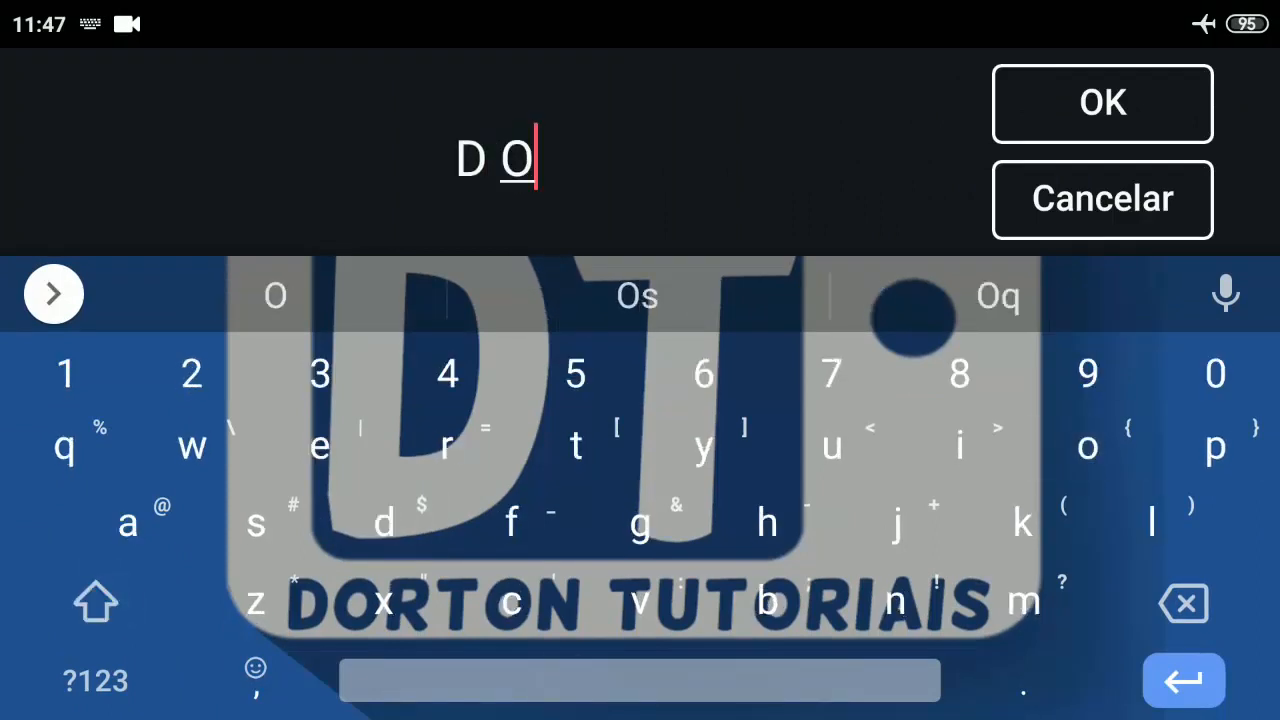
left_click(120, 616)
type("R")
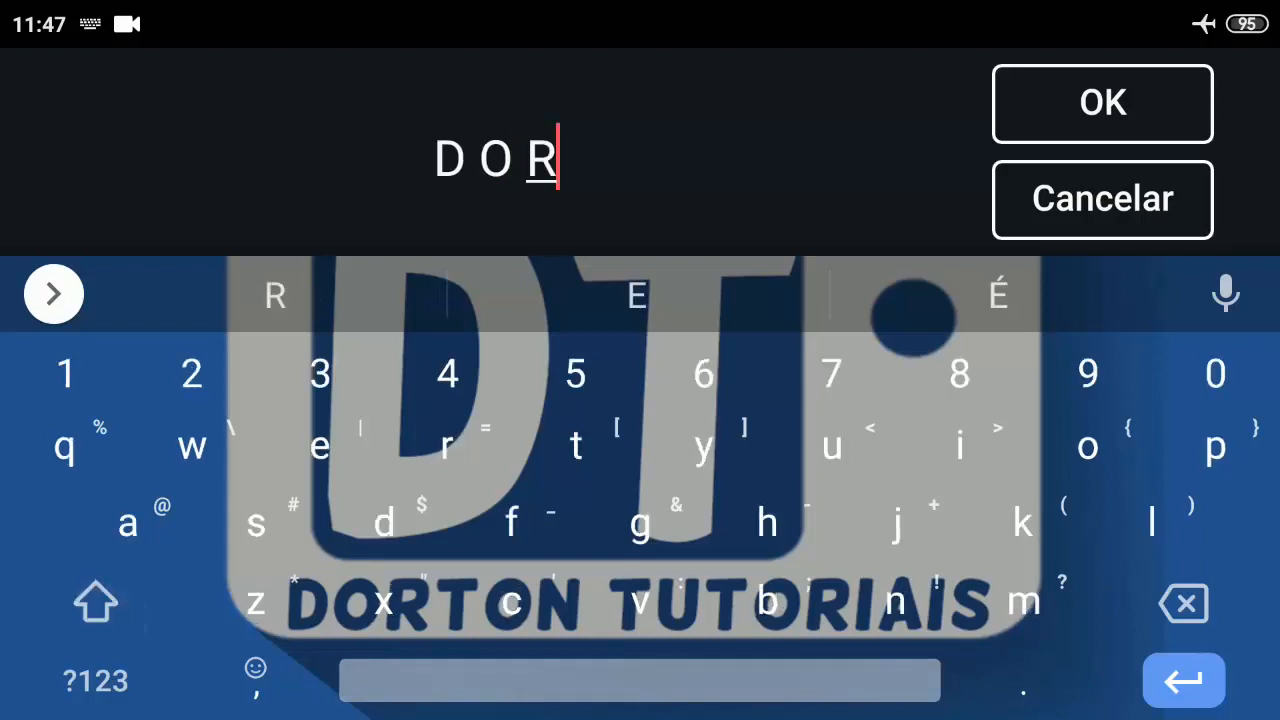
left_click(118, 620)
type("T ")
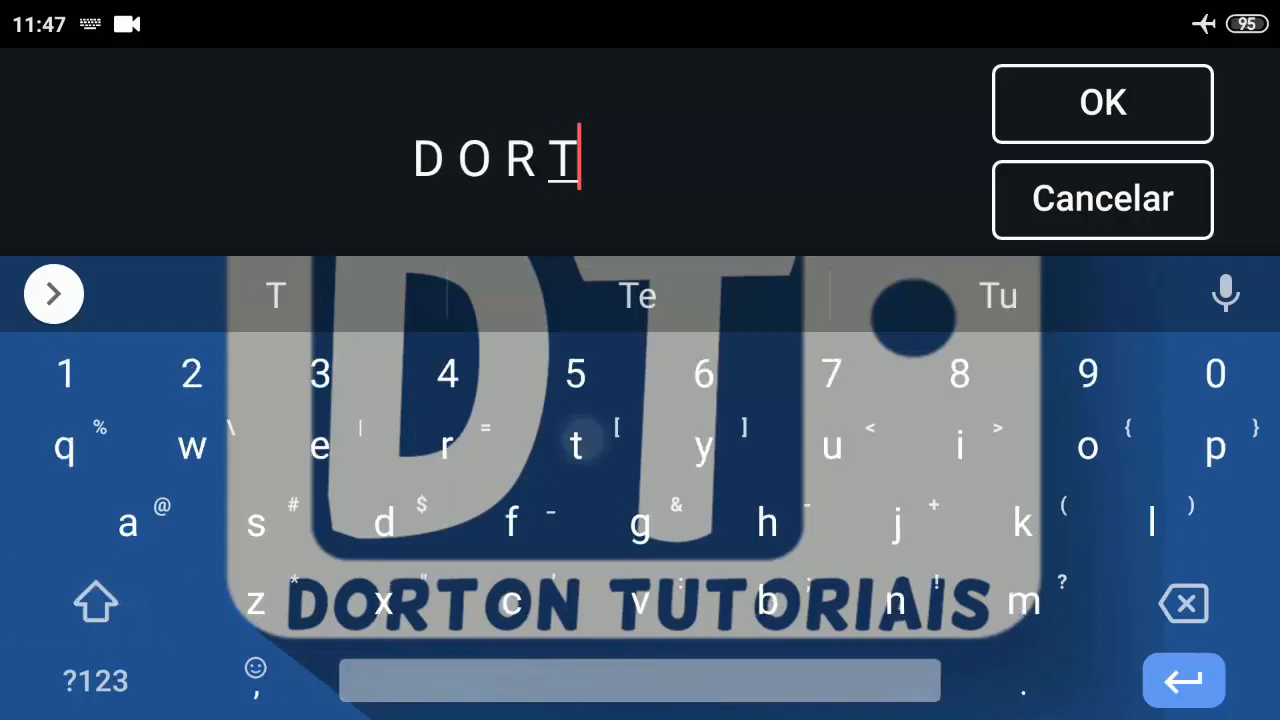
type("O ")
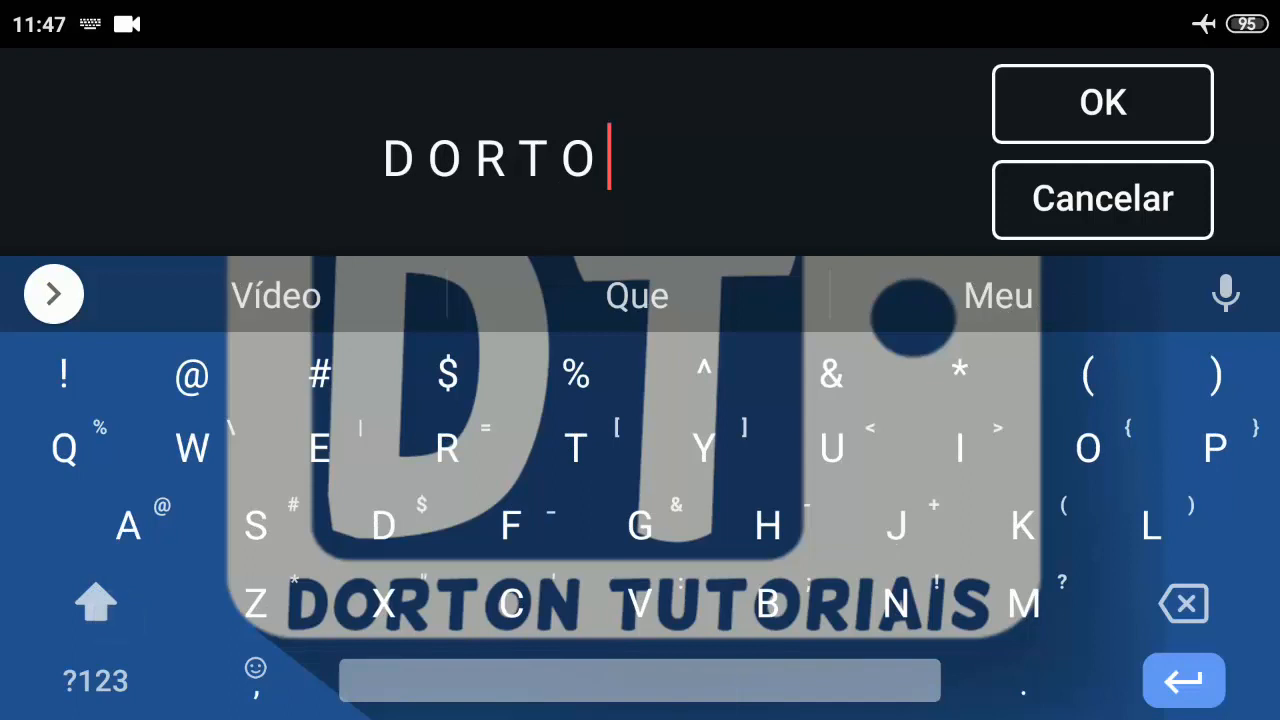
type("N")
key("Return")
left_click(96, 601)
type("TU ")
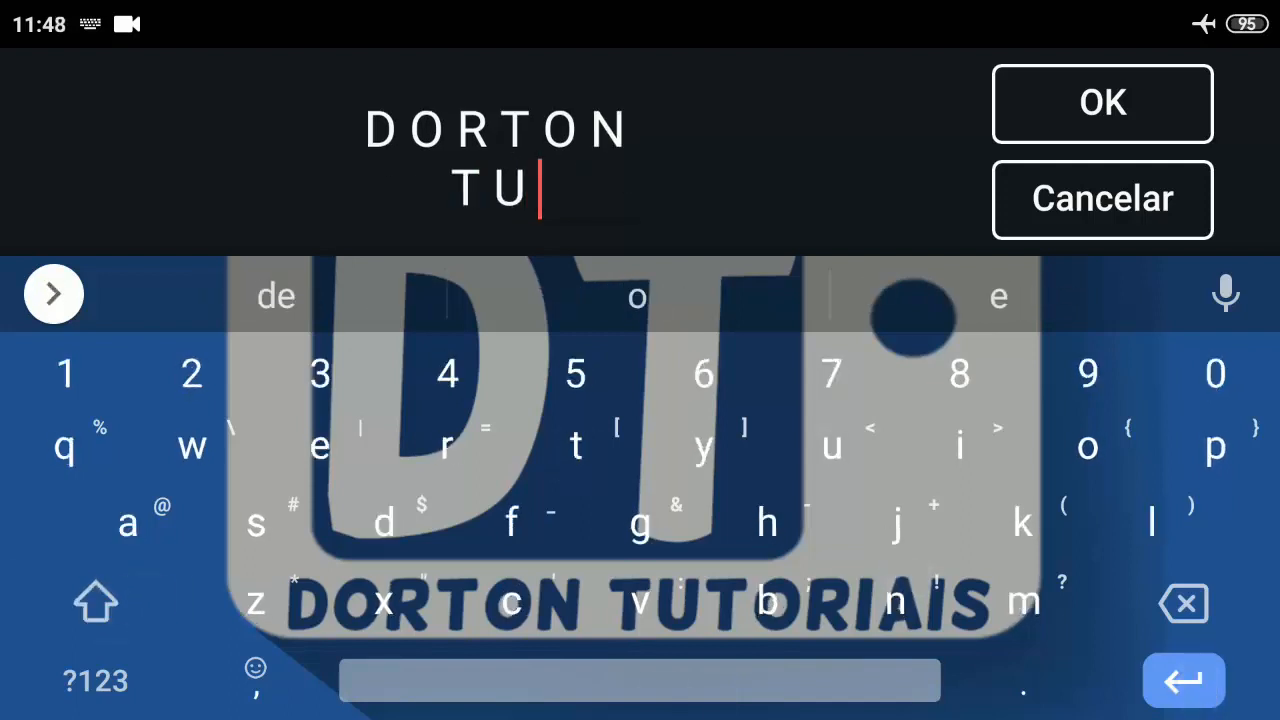
type("T O")
left_click(96, 601)
type("R")
left_click(96, 601)
type("I")
left_click(96, 601)
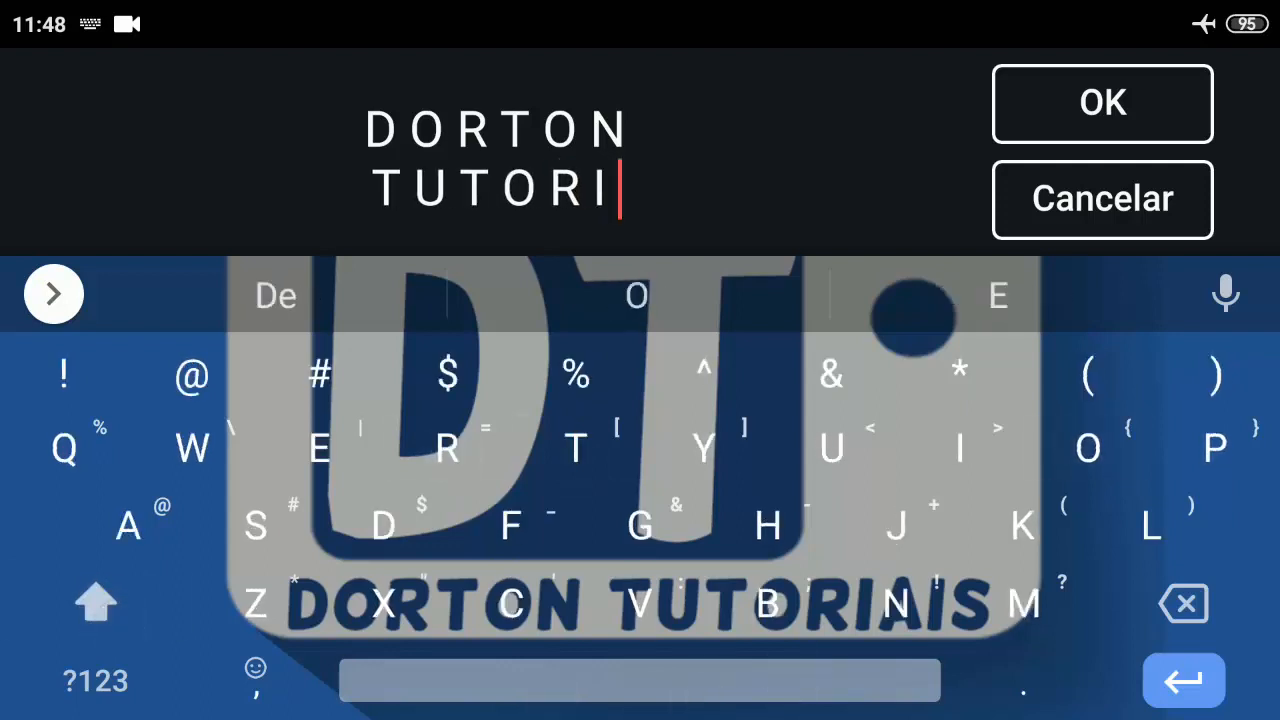
type("A")
left_click(96, 601)
type("I")
left_click(96, 601)
type("S")
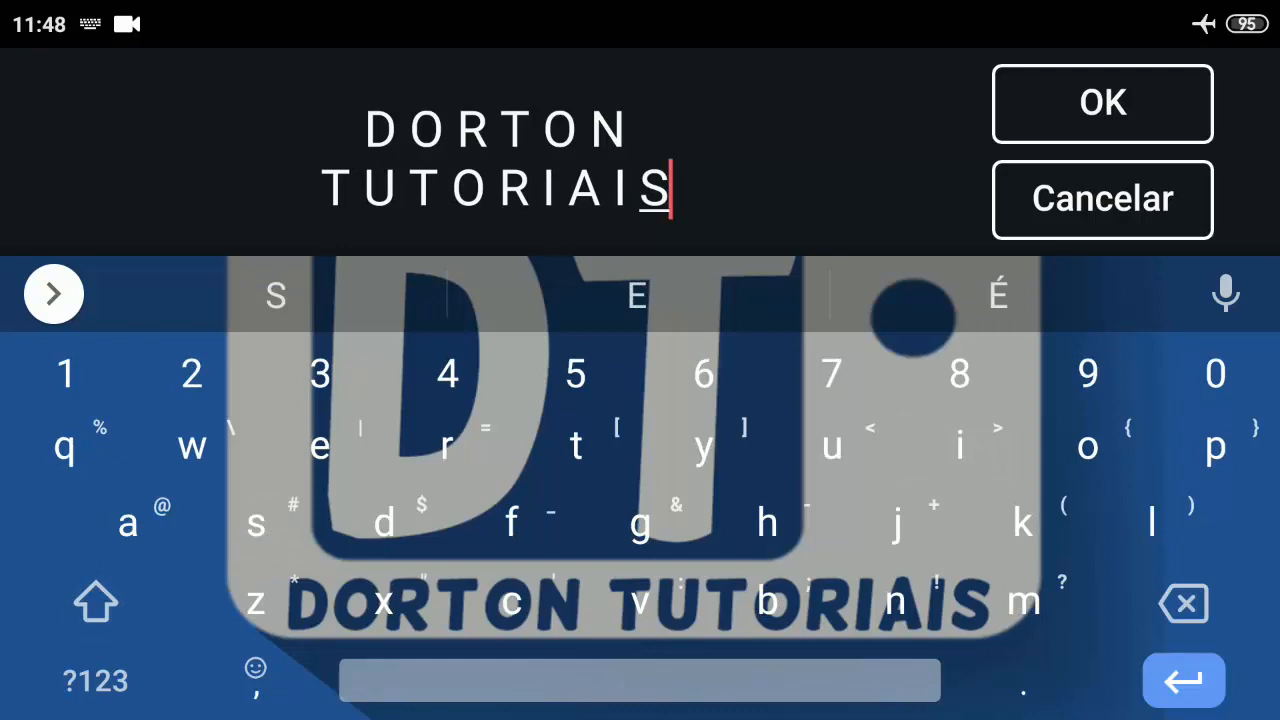
left_click(1103, 103)
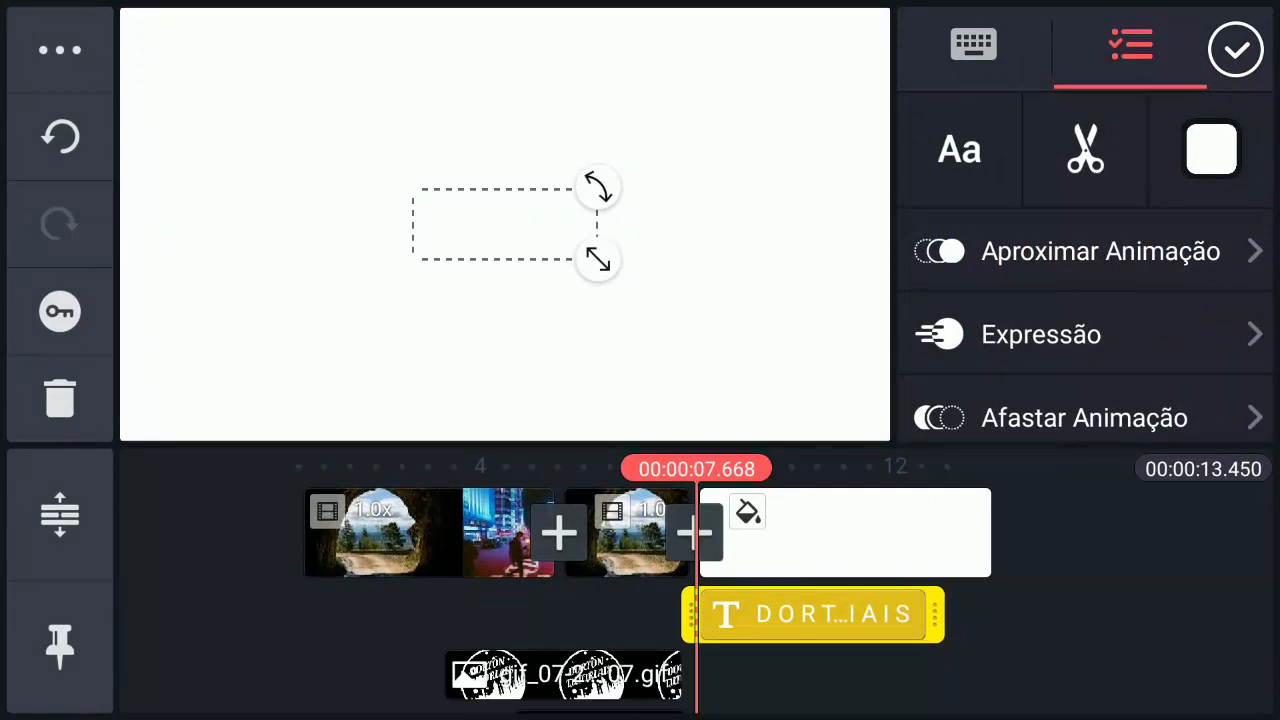
Set the DORTON TUTORIAIS text colour to black from the recent colours
left_click(1212, 148)
left_click(377, 218)
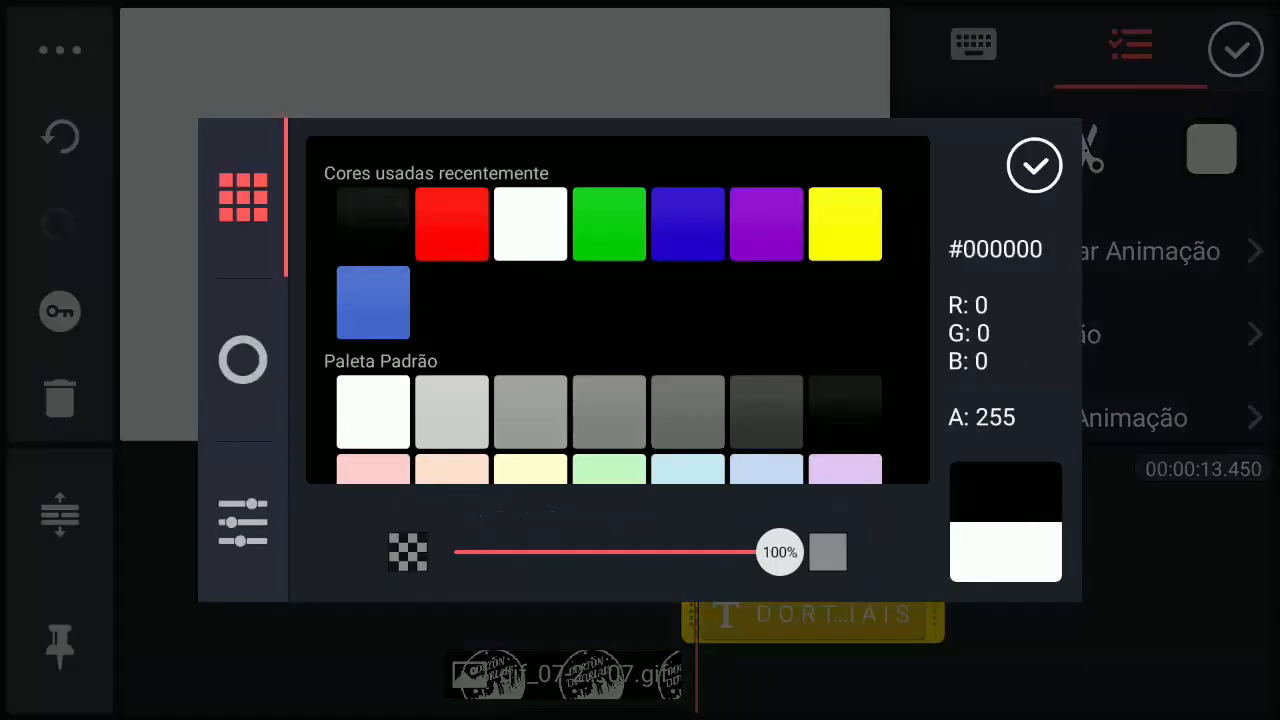
left_click(1034, 165)
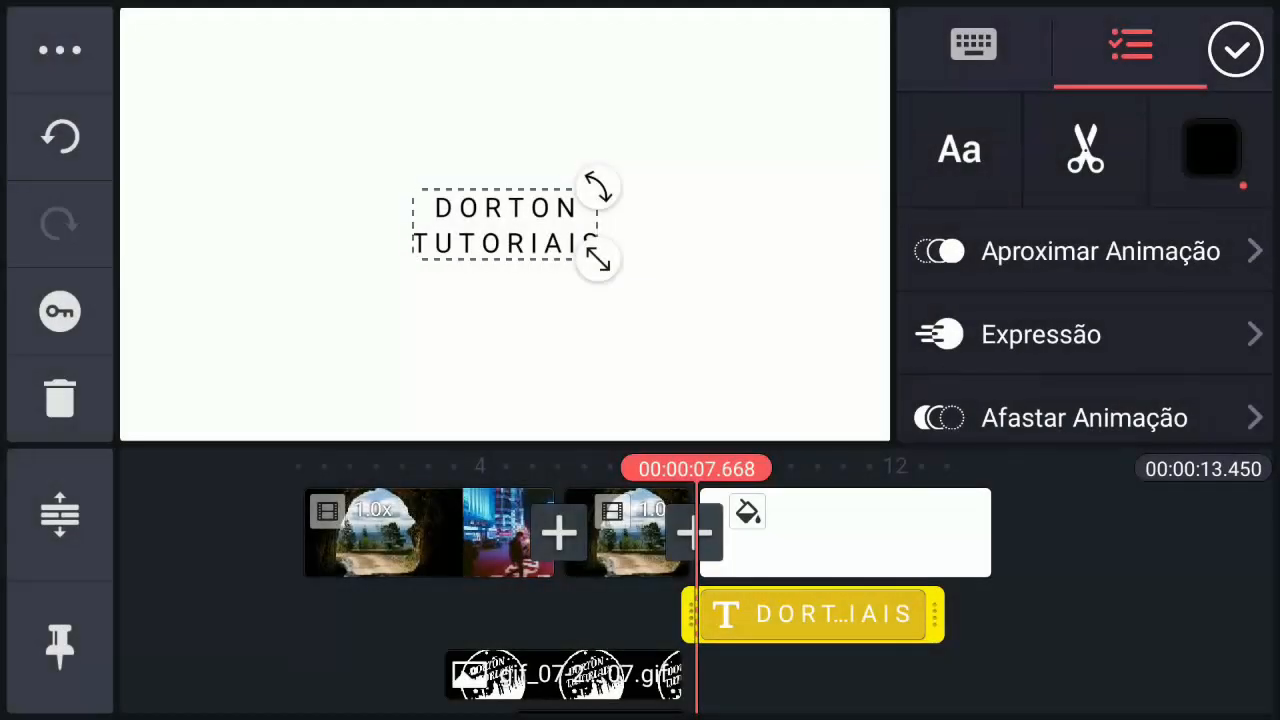
Stretch the text clip to about 5.8 s so it ends with the white clip
left_click_drag(936, 614, 1002, 632)
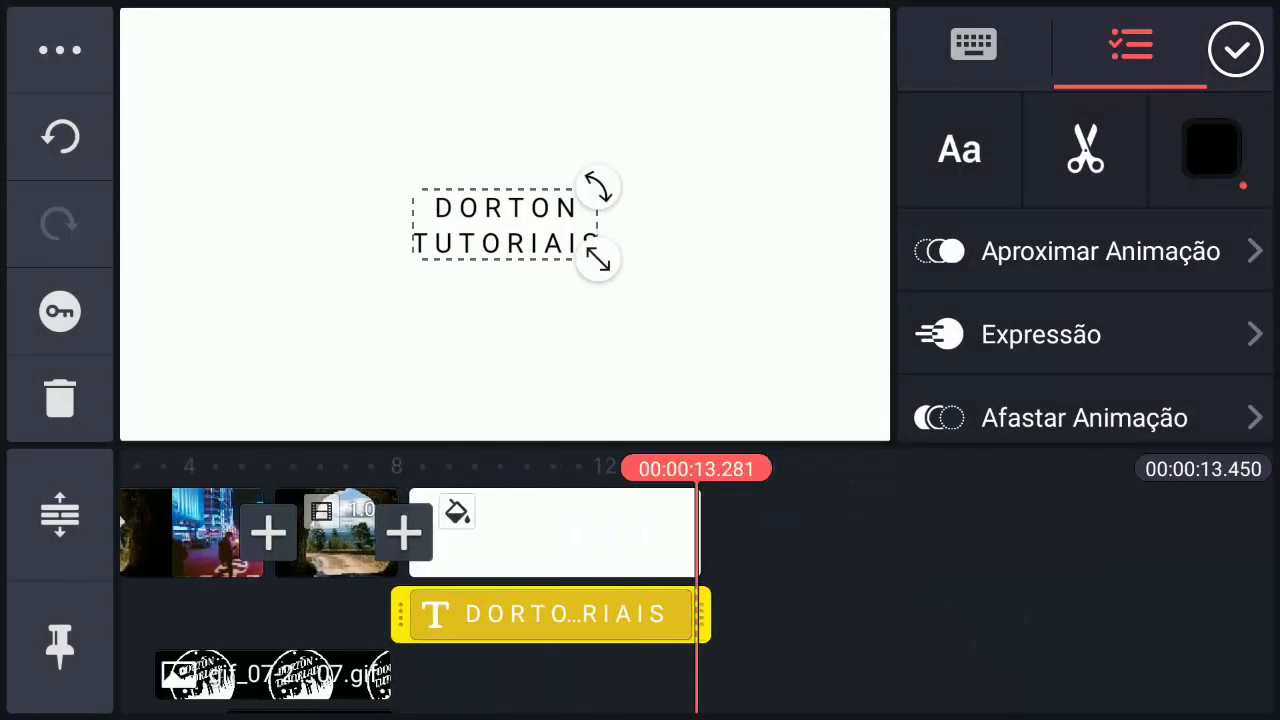
left_click_drag(705, 614, 718, 638)
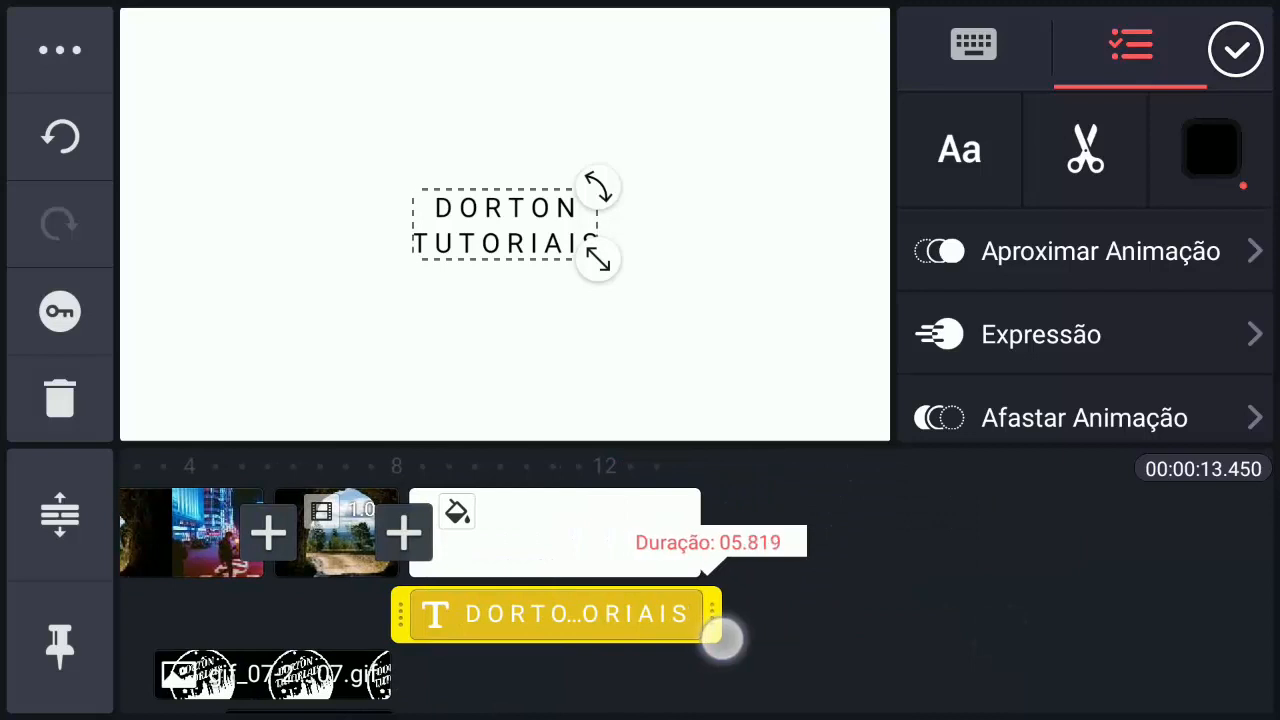
left_click(1236, 50)
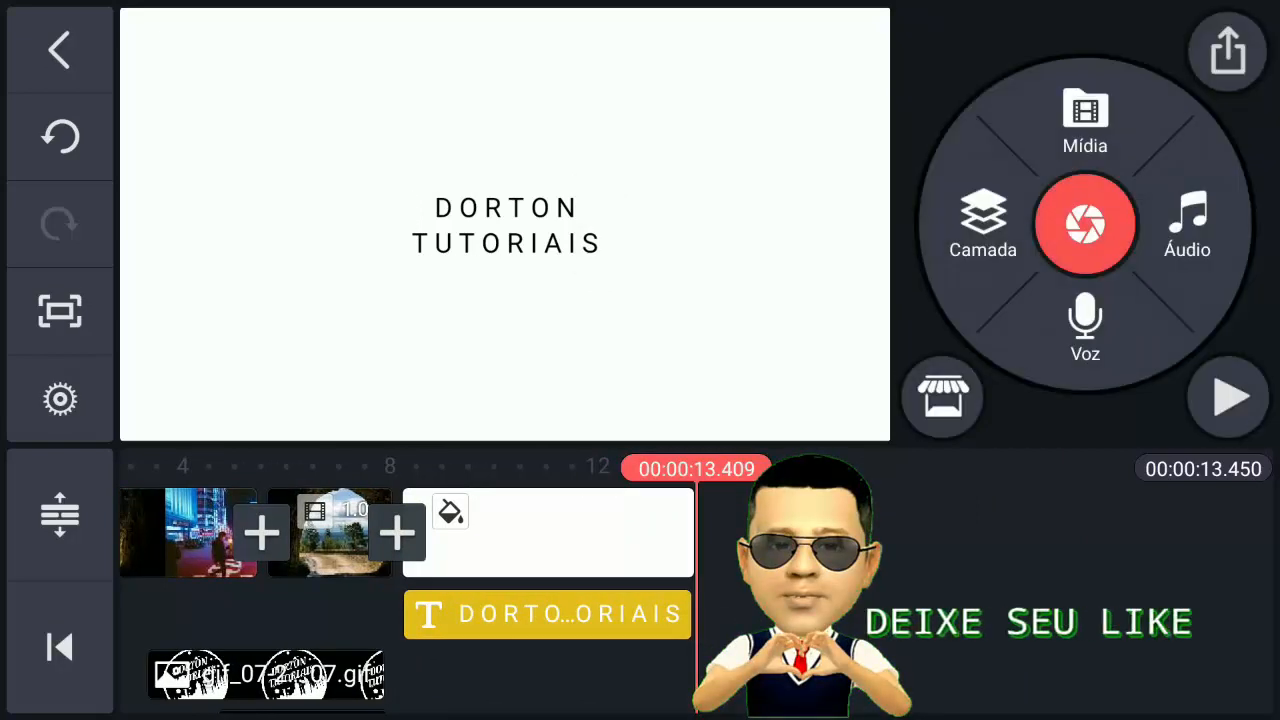
Shrink the DORTON TUTORIAIS title to a small size at the start of its clip
left_click_drag(846, 640, 1111, 646)
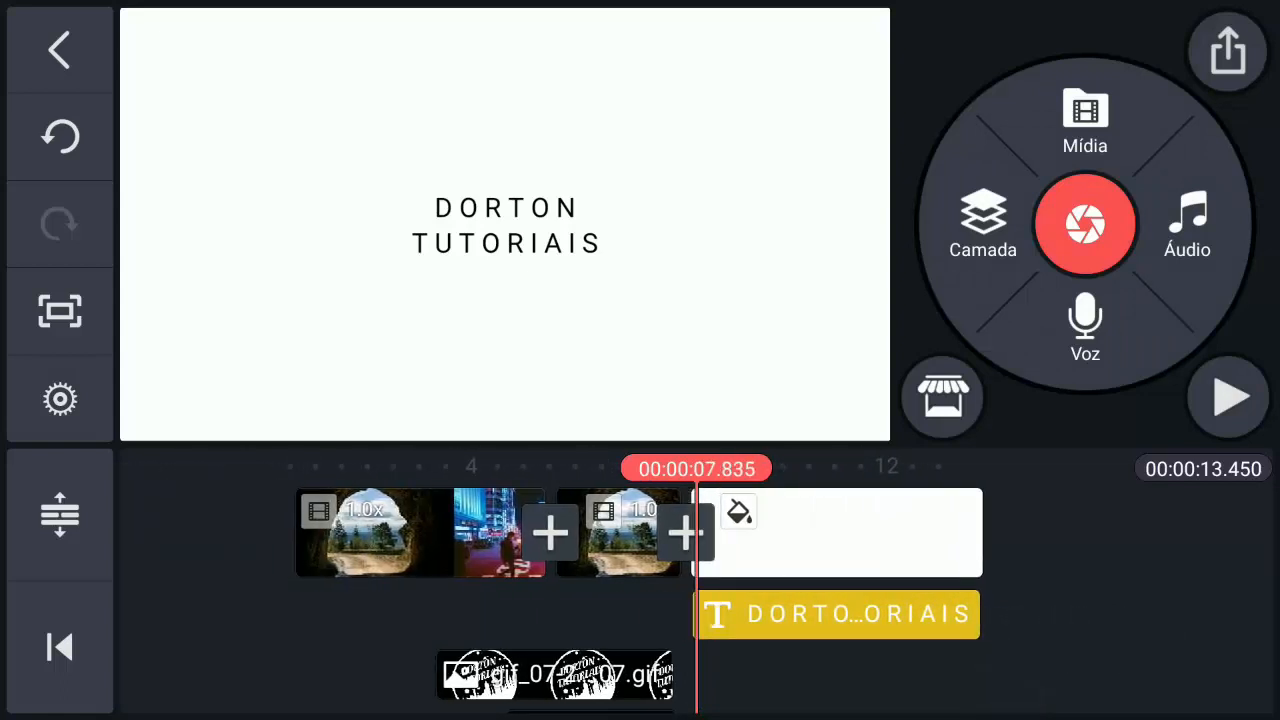
left_click(835, 614)
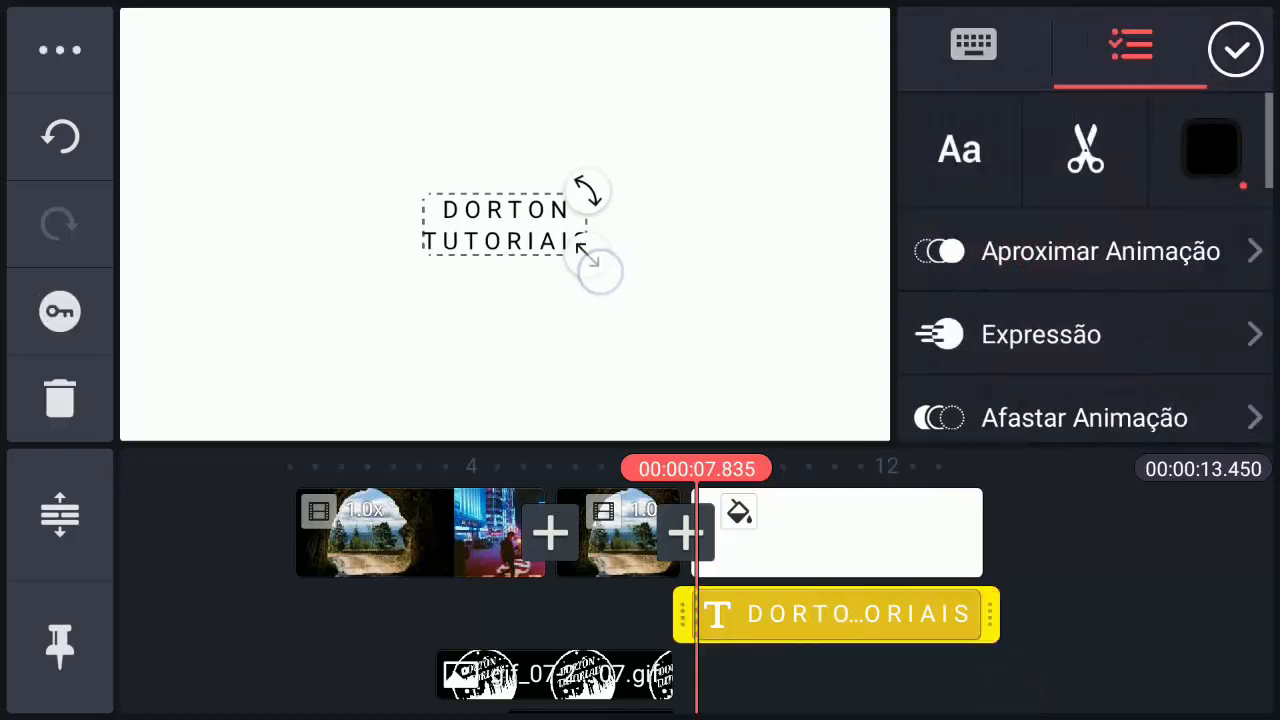
left_click_drag(613, 272, 587, 265)
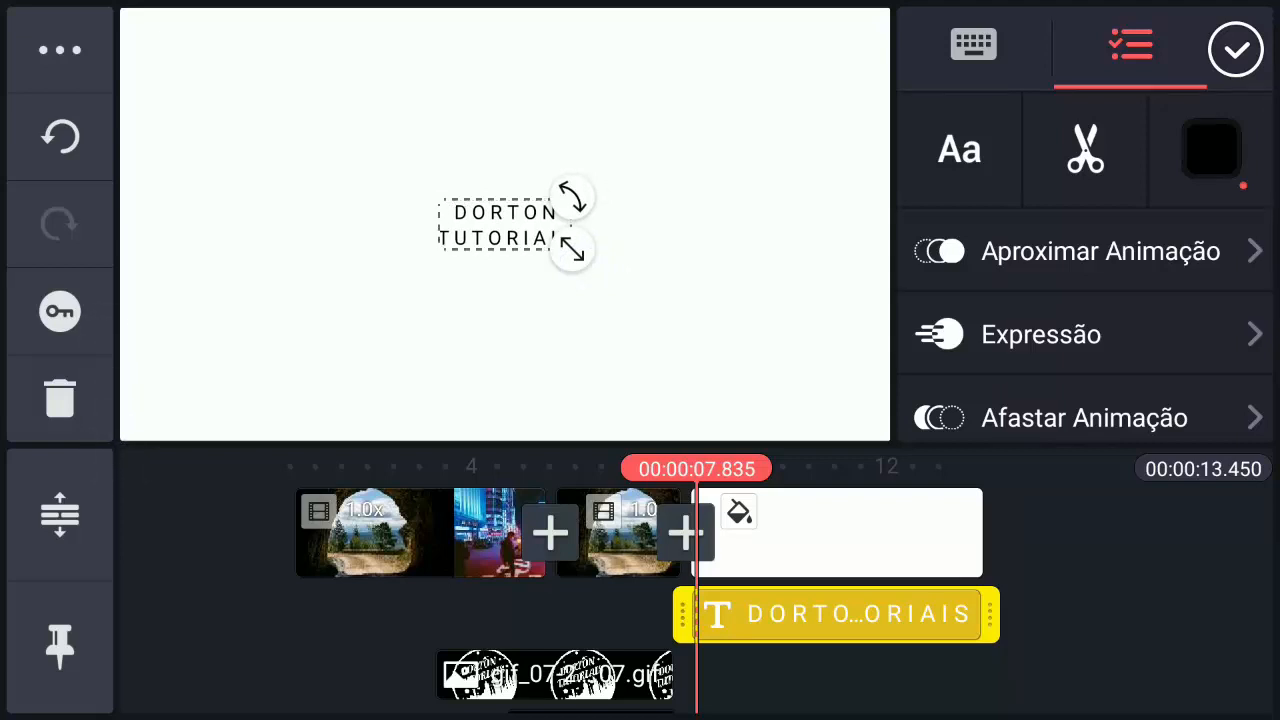
Keyframe the title in the Animação panel to enlarge and fill the frame at the clip end
left_click(60, 311)
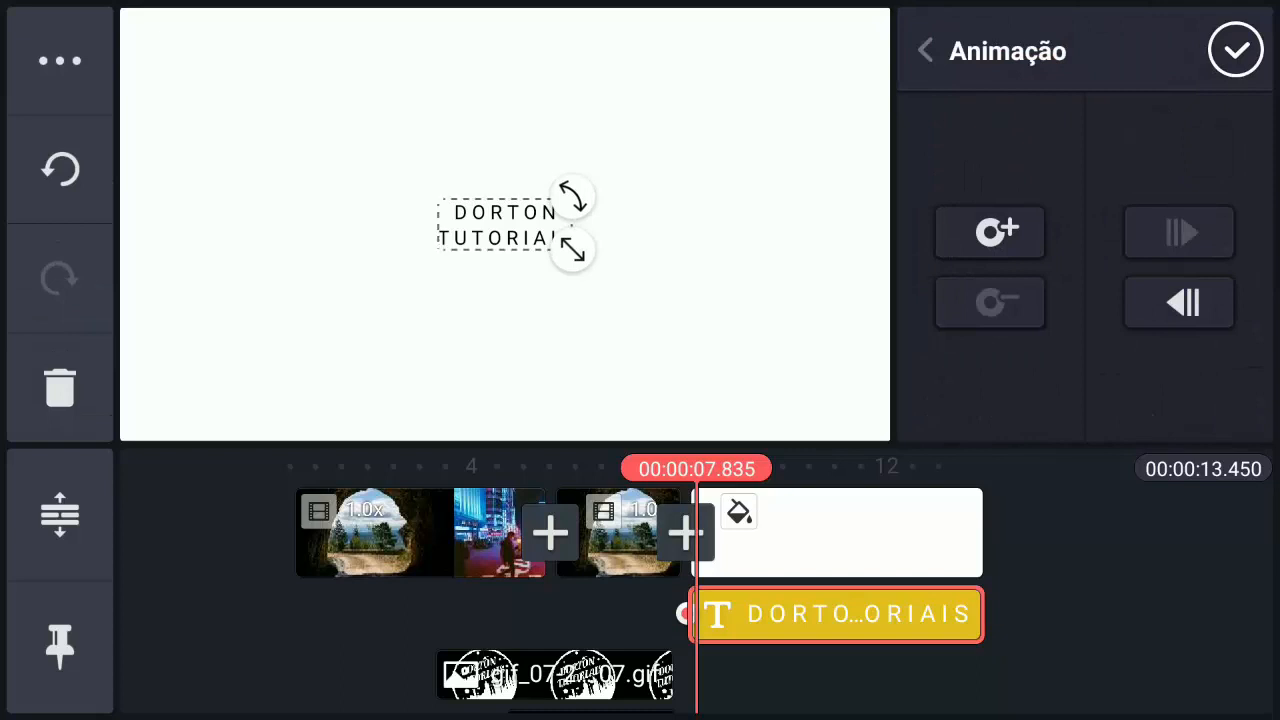
mouse_move(1140, 638)
left_mouse_down()
mouse_move(891, 654)
mouse_move(830, 671)
left_mouse_up()
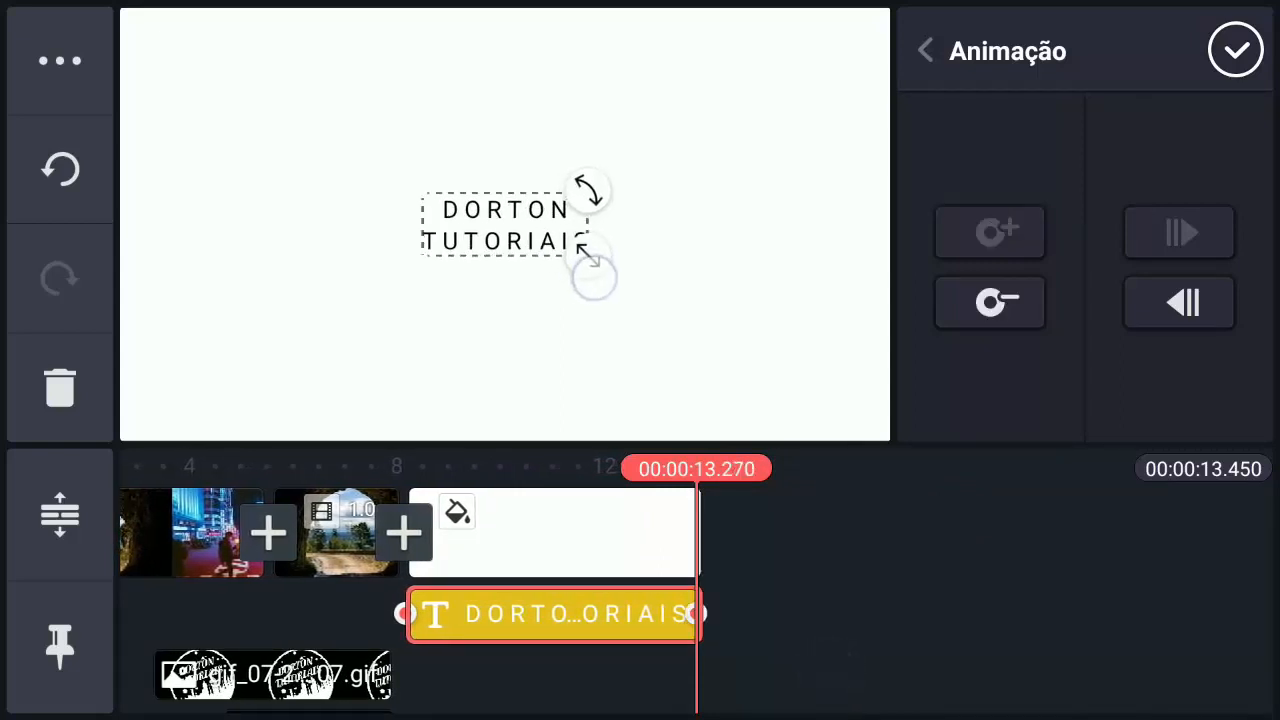
mouse_move(596, 280)
left_mouse_down()
mouse_move(663, 331)
mouse_move(871, 428)
left_mouse_up()
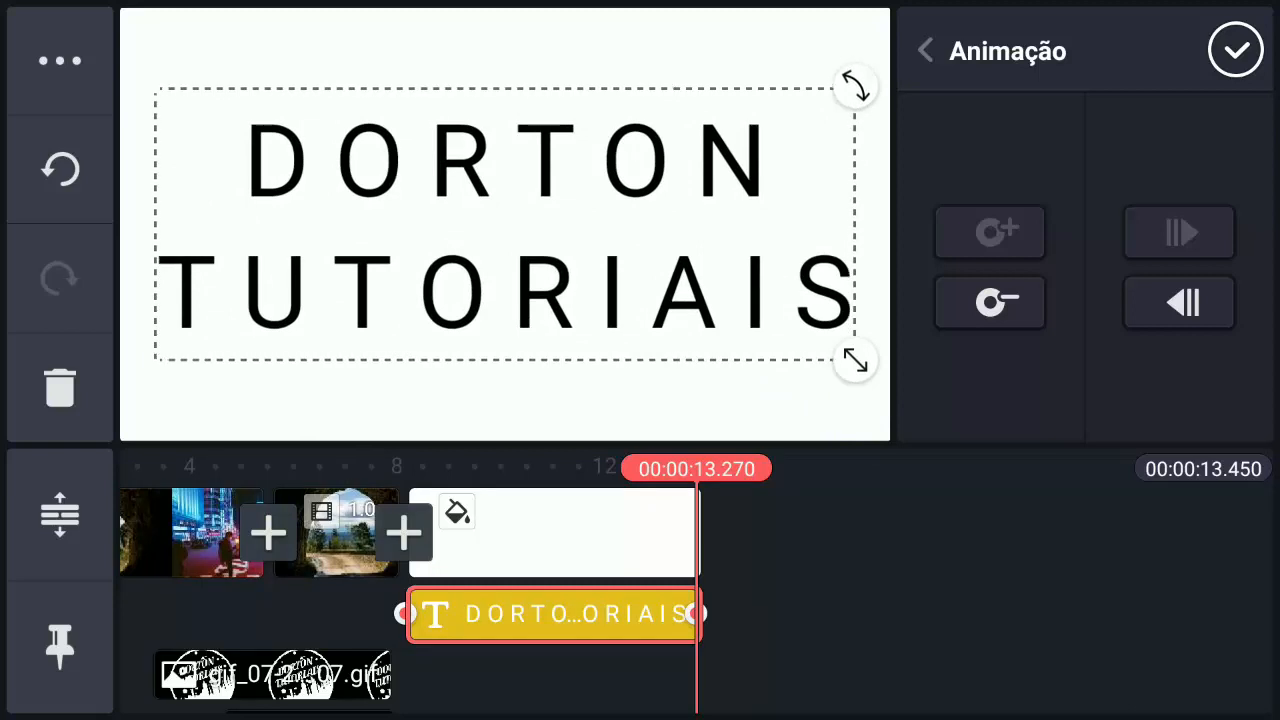
left_click(1236, 50)
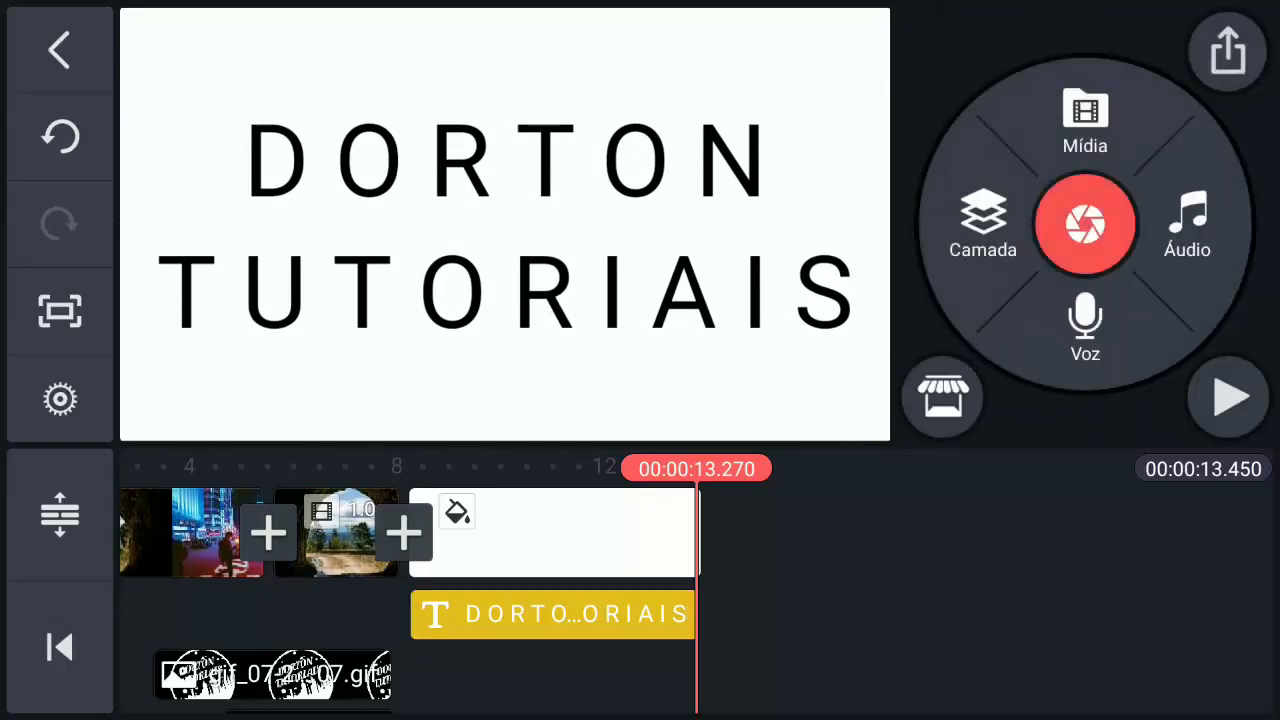
mouse_move(860, 647)
left_mouse_down()
mouse_move(1037, 620)
mouse_move(1145, 625)
left_mouse_up()
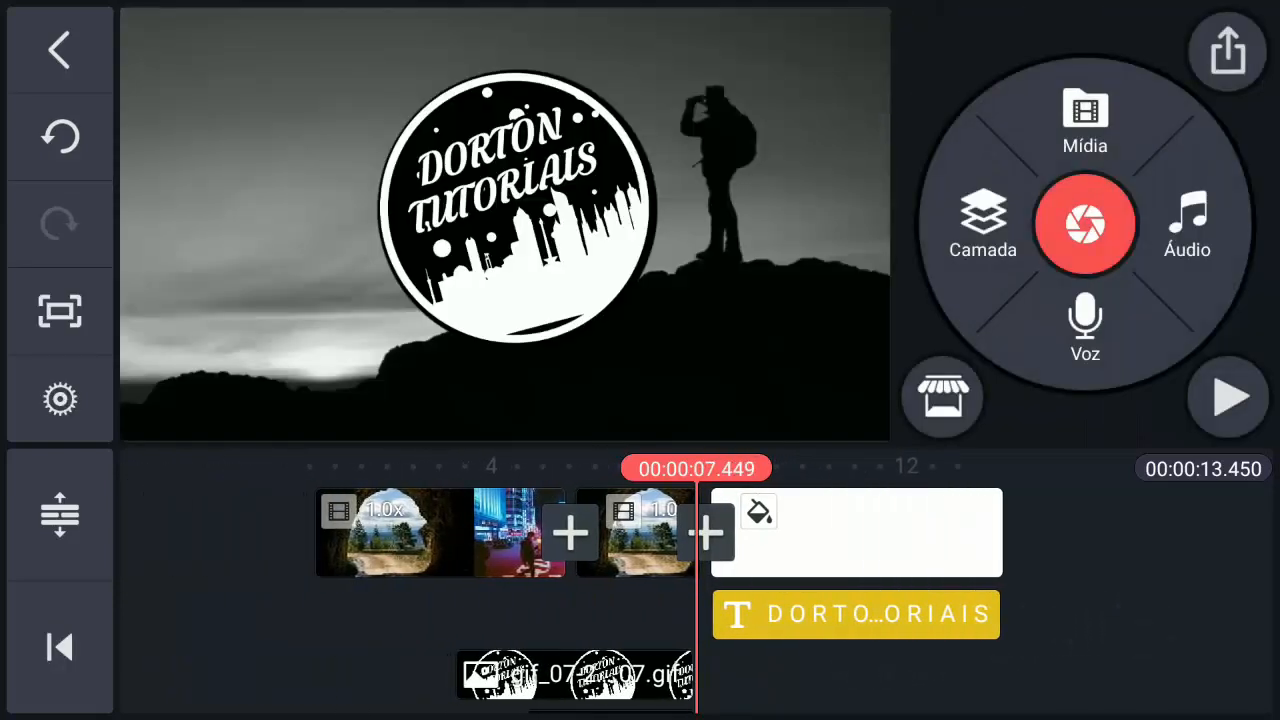
left_click(1229, 397)
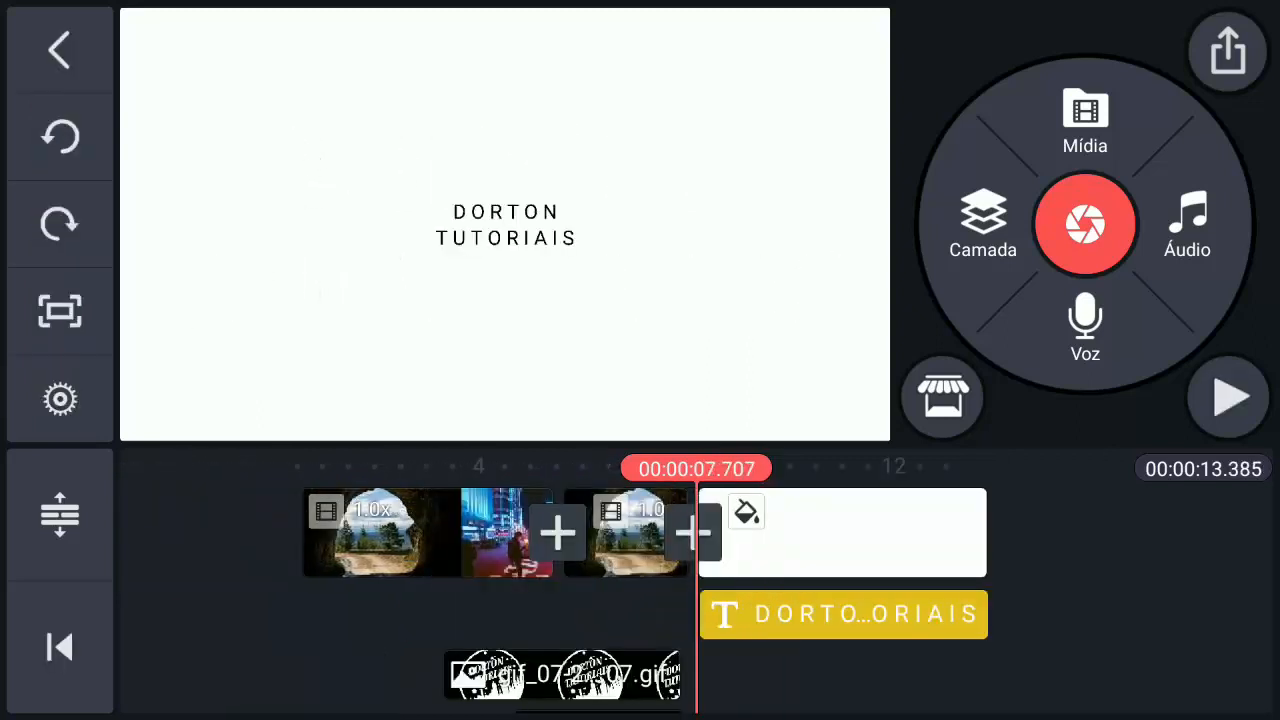
left_click_drag(1140, 620, 1123, 620)
Add the exported Sem título 120_720p.mp4 from the Export folder as a media layer
left_click(983, 225)
left_click(910, 65)
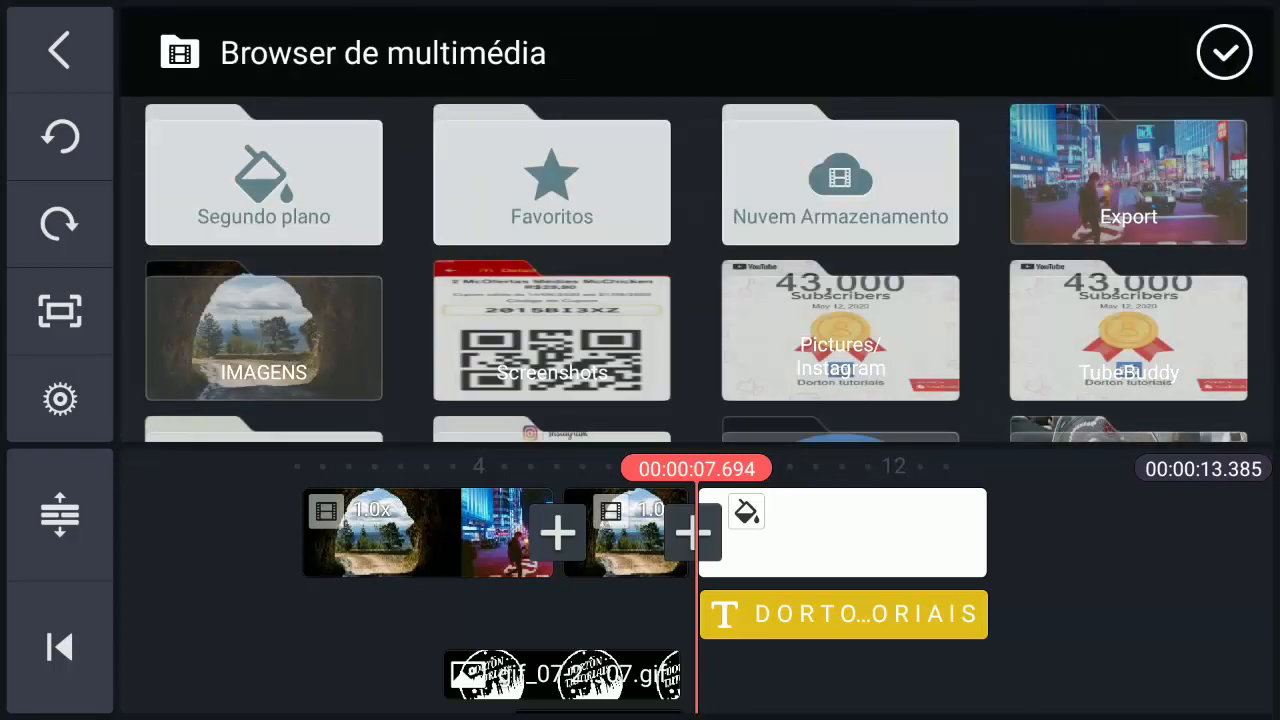
left_click(1128, 175)
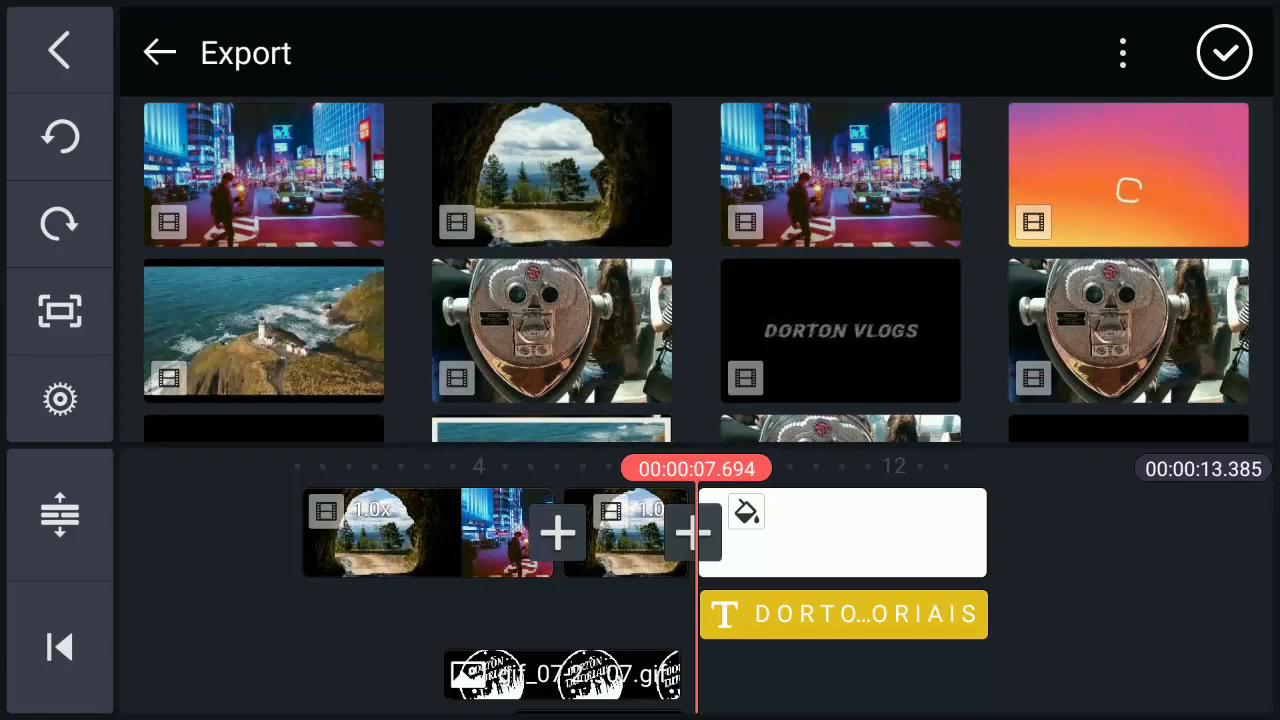
left_click(249, 172)
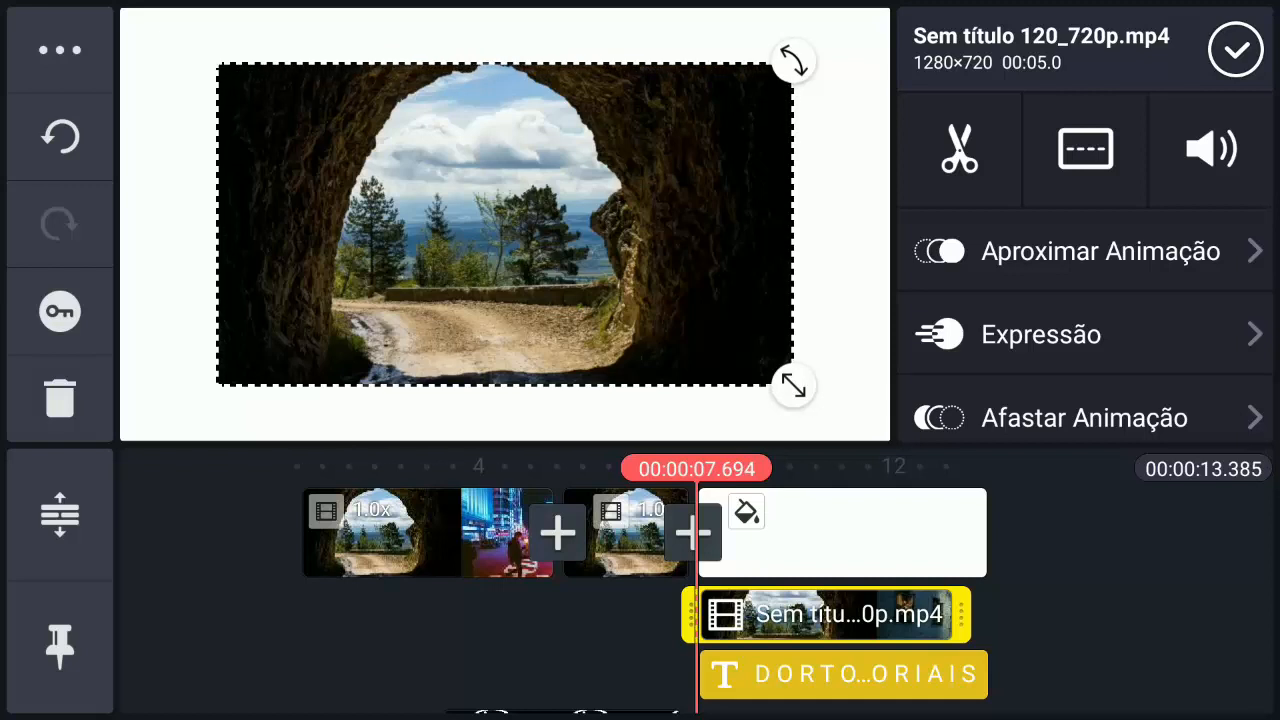
left_click_drag(1179, 285, 1220, 108)
mouse_move(1175, 256)
left_mouse_down()
mouse_move(1176, 110)
mouse_move(1231, 91)
left_mouse_up()
Scroll the layer's clip options panel down to reach the blending settings
left_click_drag(1190, 330, 1191, 206)
left_click_drag(1195, 300, 1220, 110)
Set the overlay video's Misturando blend mode to Tela and finish editing
left_click(1137, 188)
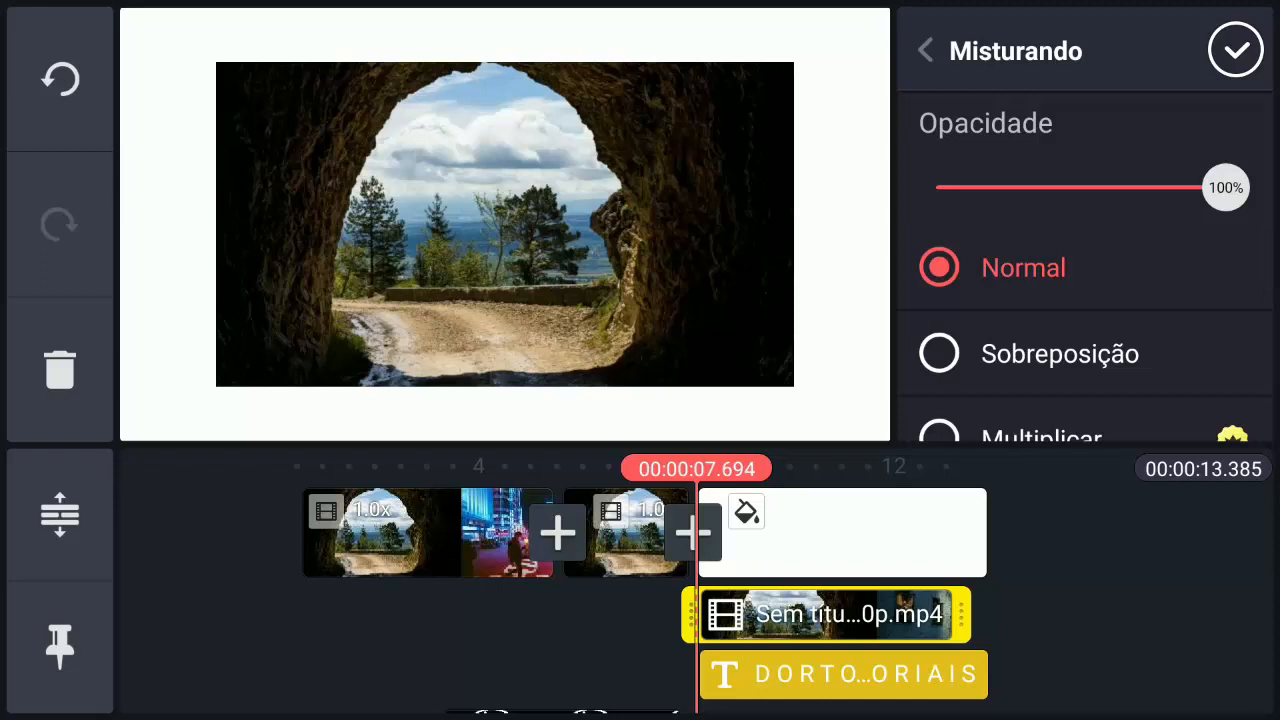
mouse_move(1183, 235)
left_mouse_down()
mouse_move(1211, 157)
mouse_move(1199, 176)
left_mouse_up()
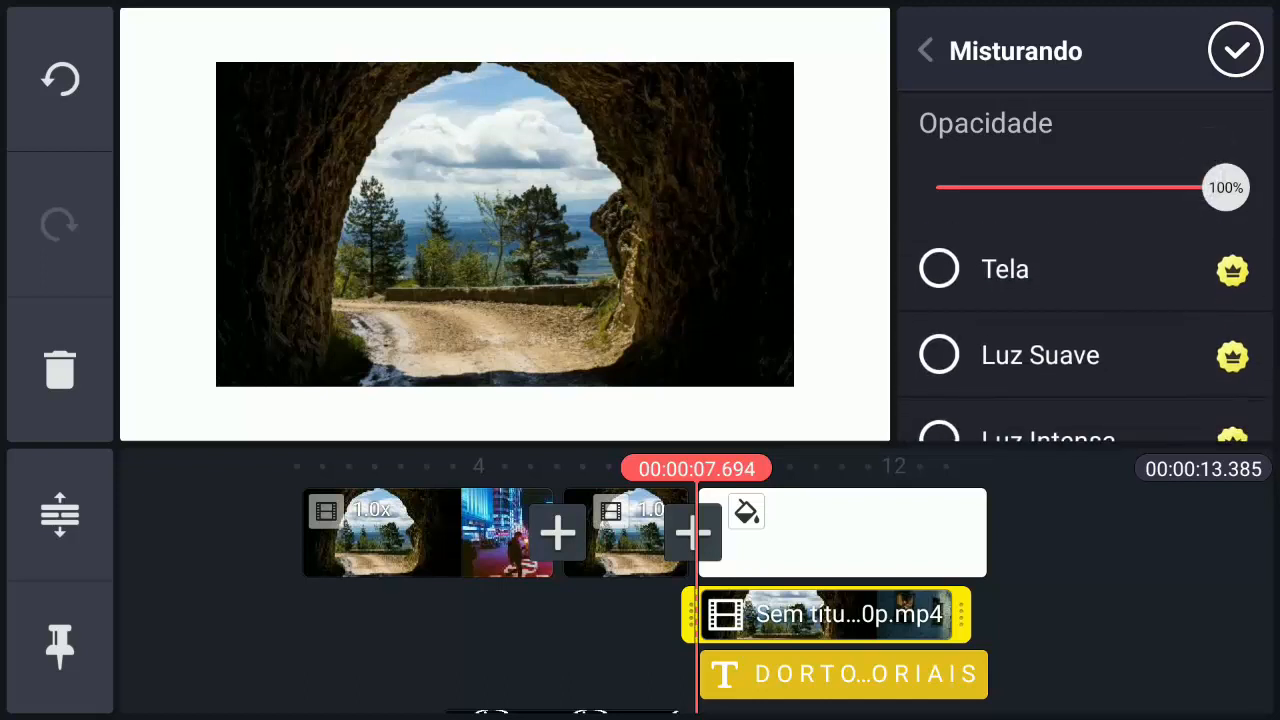
left_click(1004, 269)
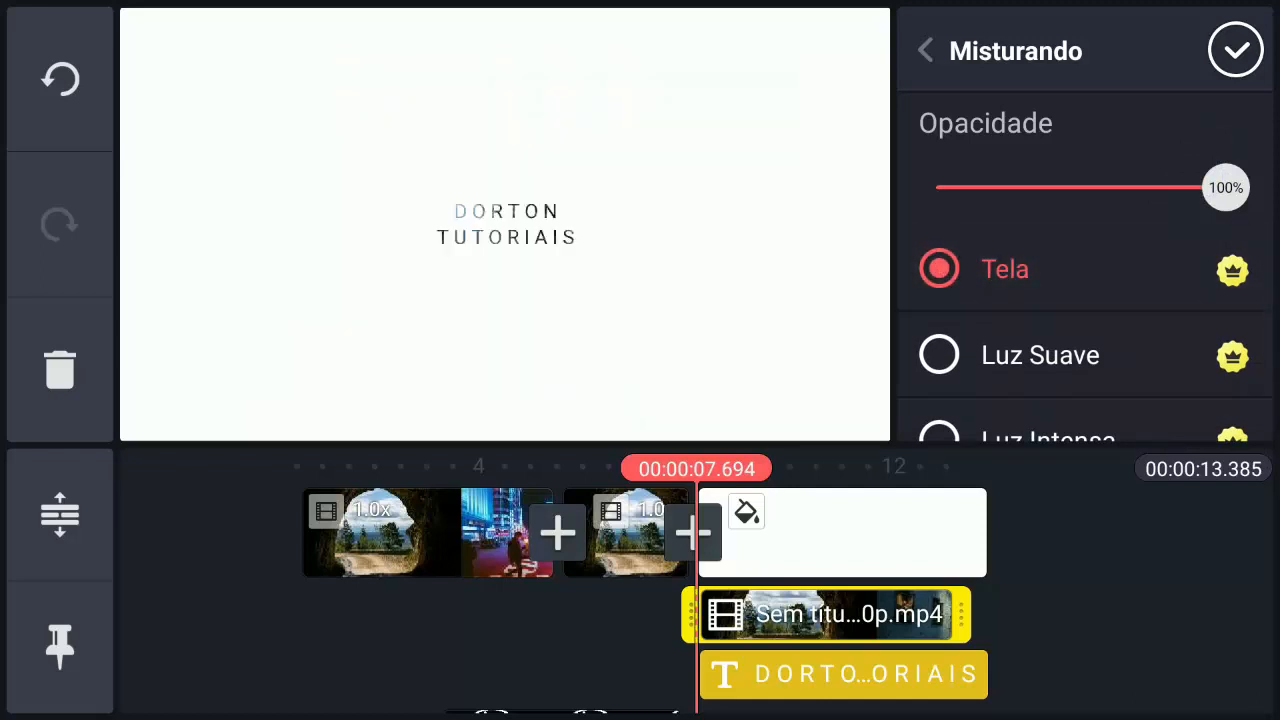
left_click(1236, 50)
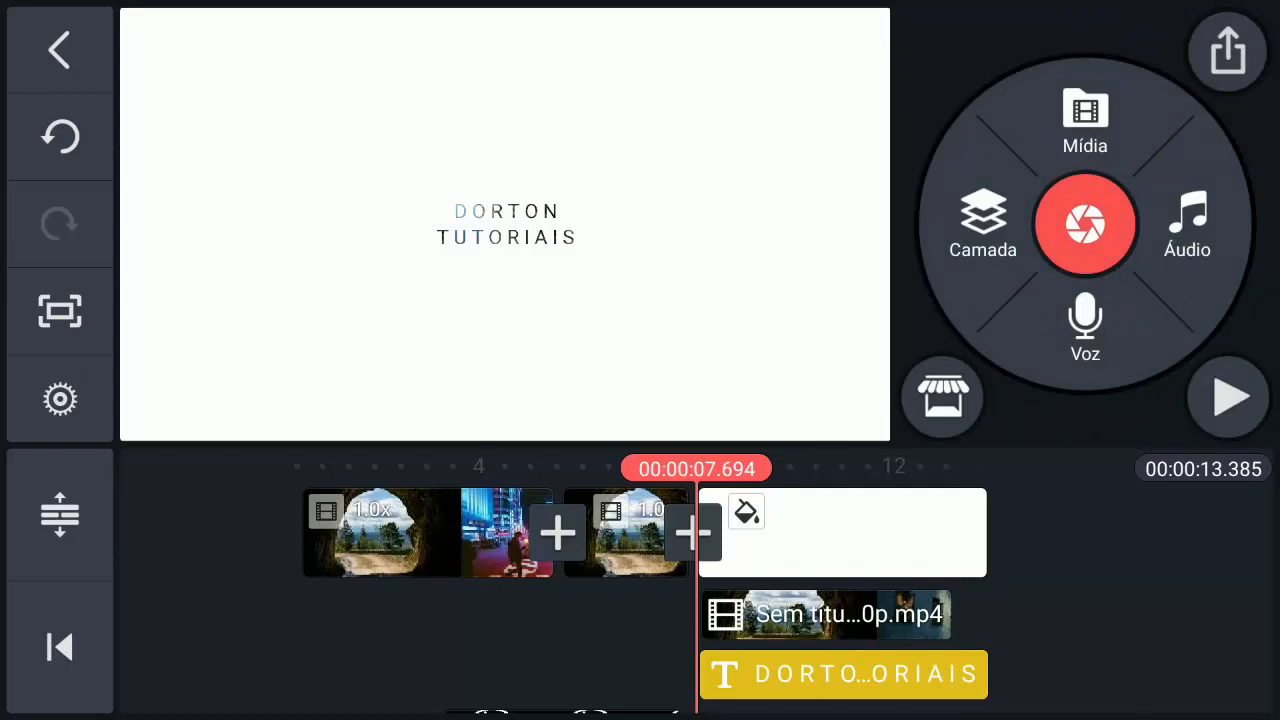
left_click(59, 647)
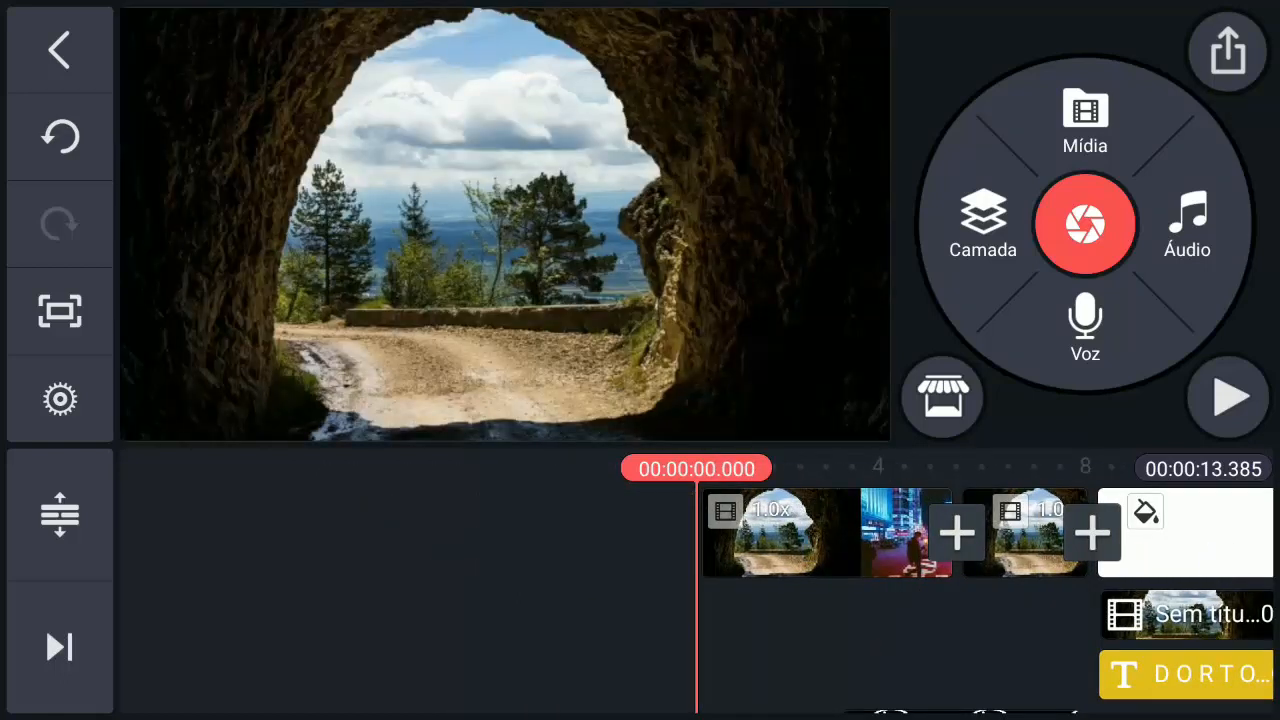
left_click(1228, 397)
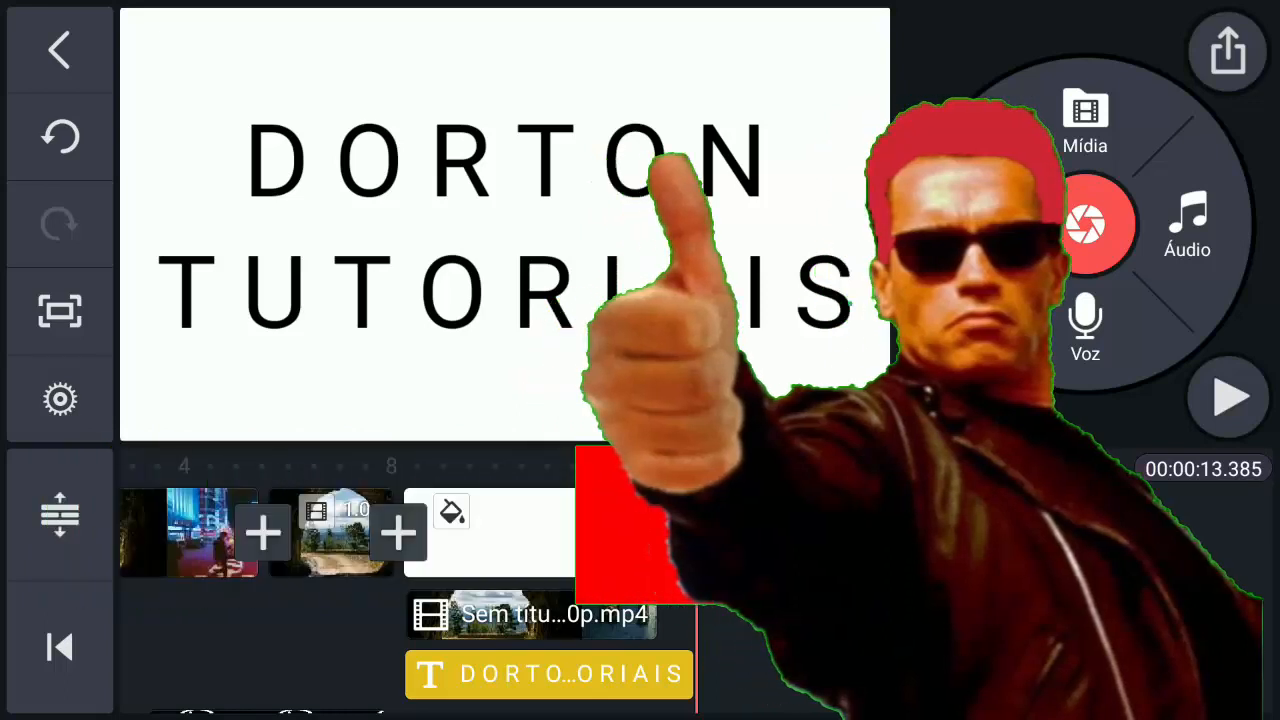
left_click(59, 647)
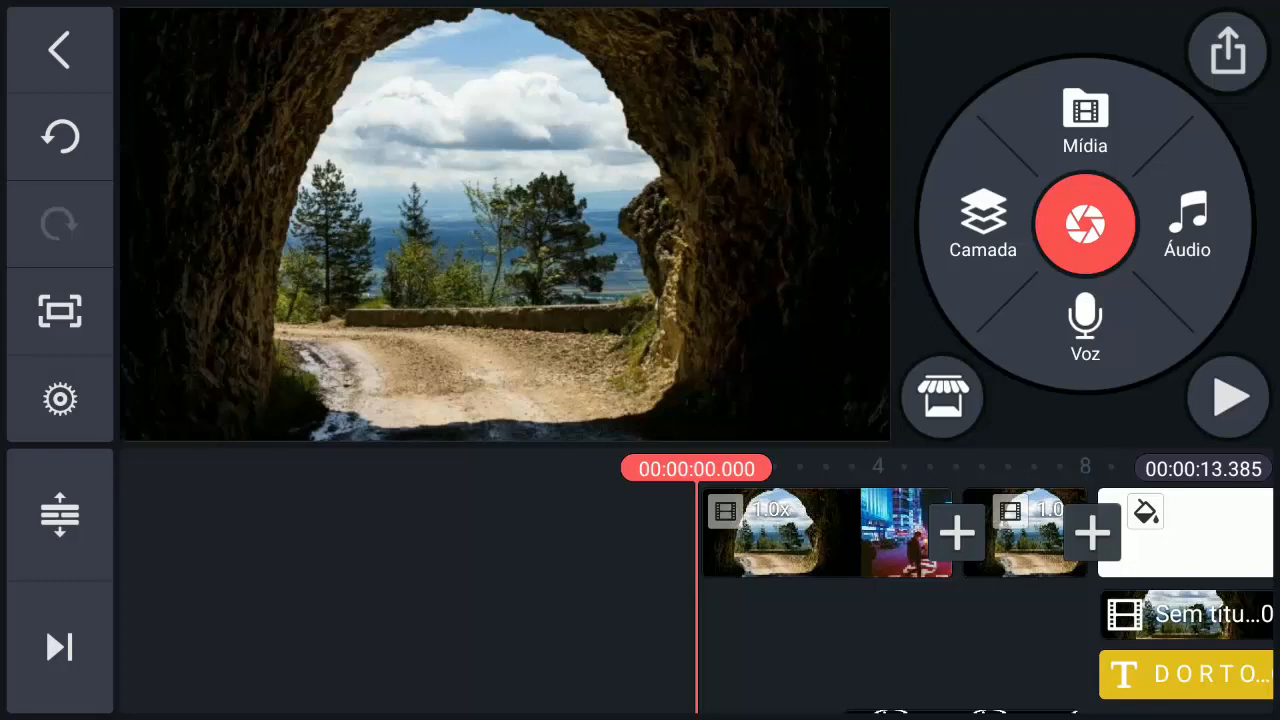
left_click(1230, 397)
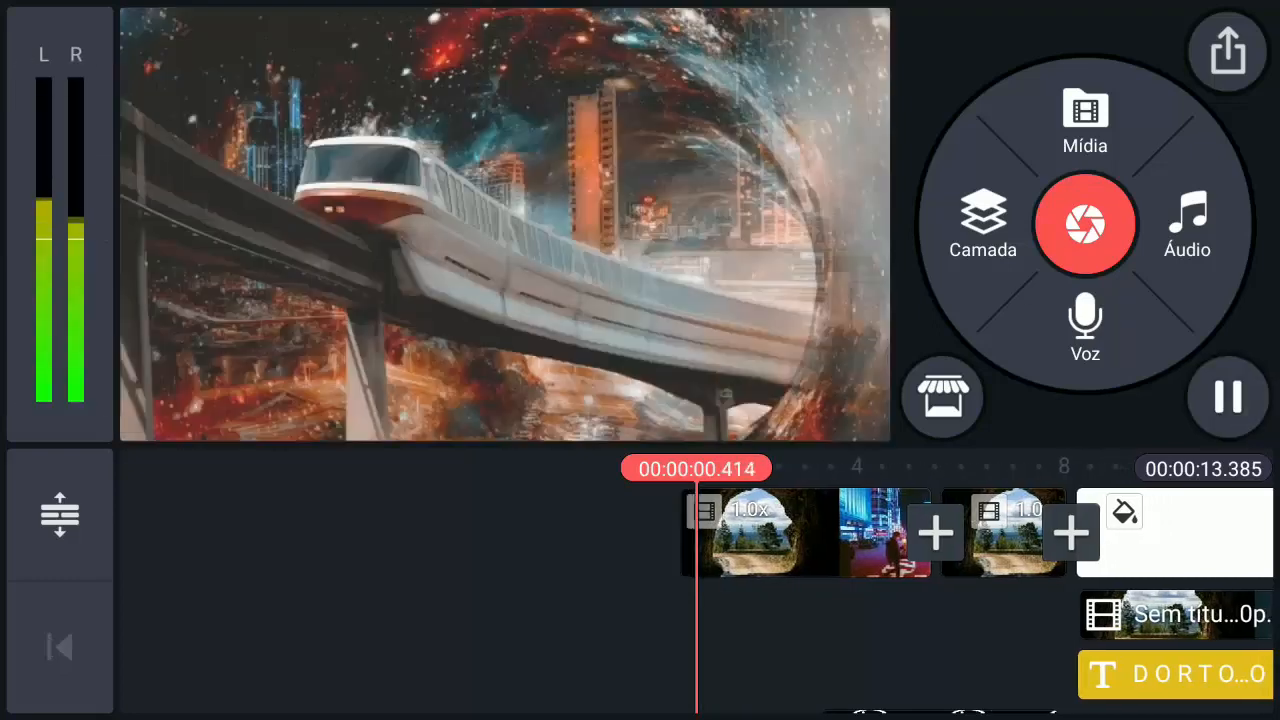